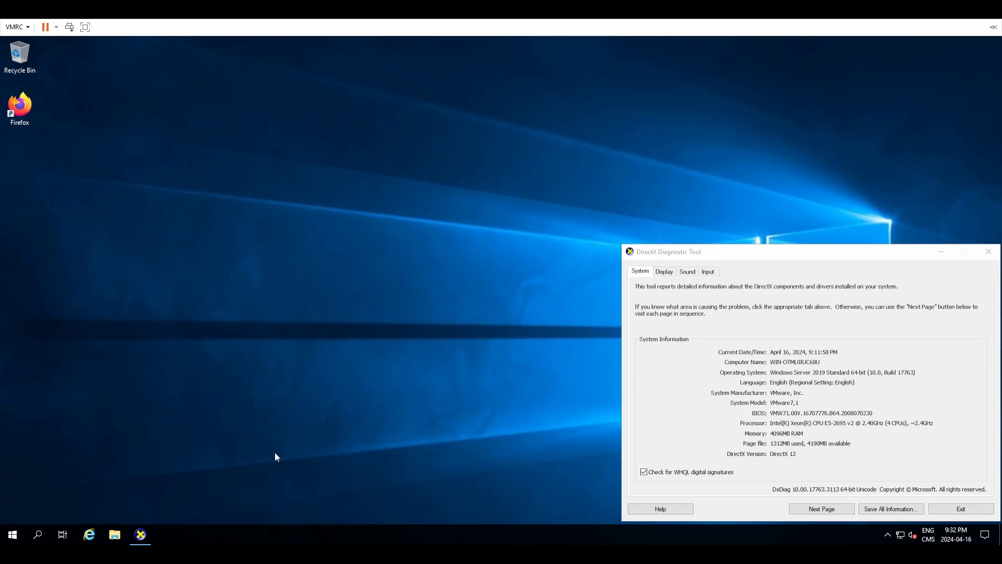
Step: Run the jellyfin_10.8.13_windows-x64 installer from Downloads as administrator
left_click(116, 532)
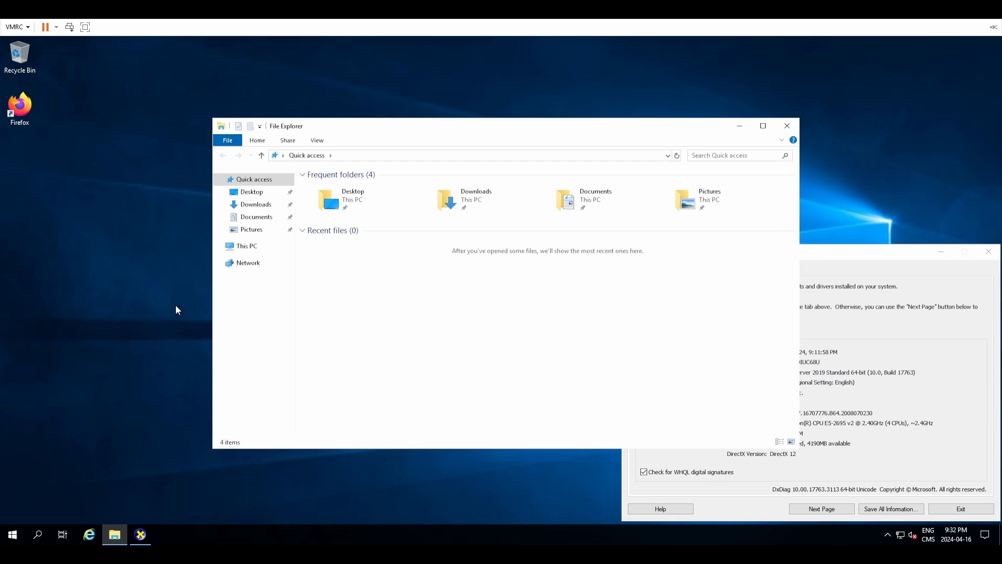
left_click(256, 204)
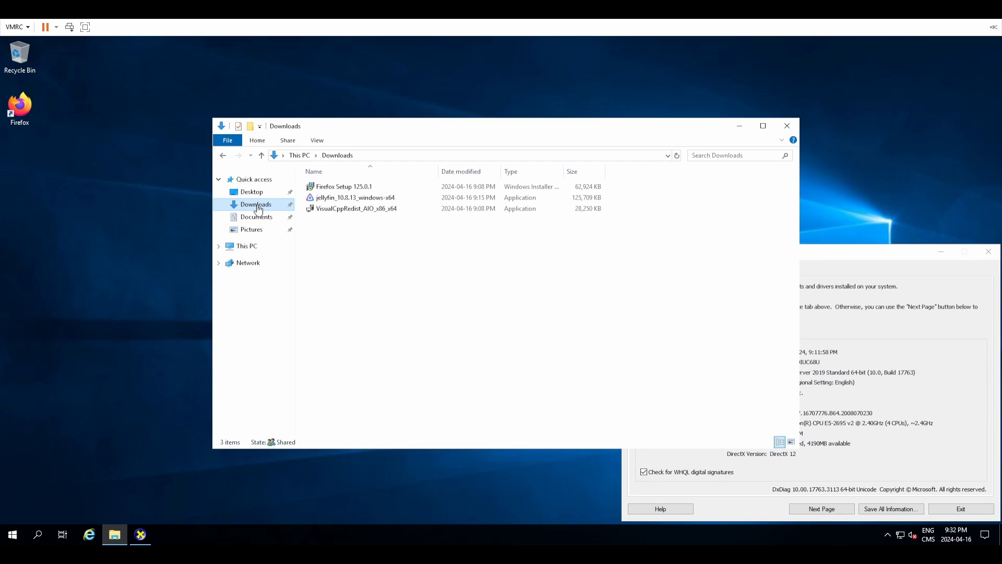
left_click(359, 198)
right_click(359, 199)
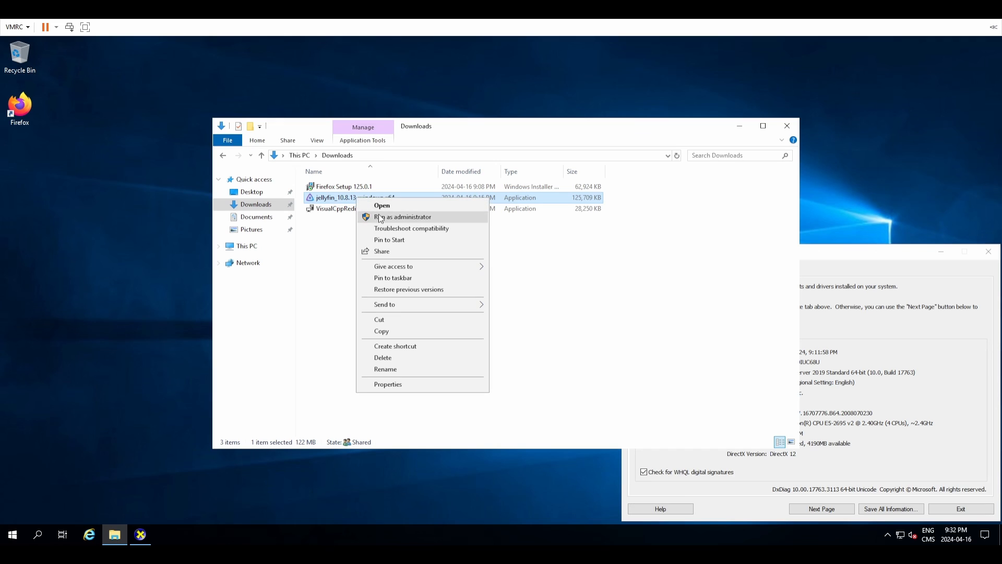
left_click(379, 215)
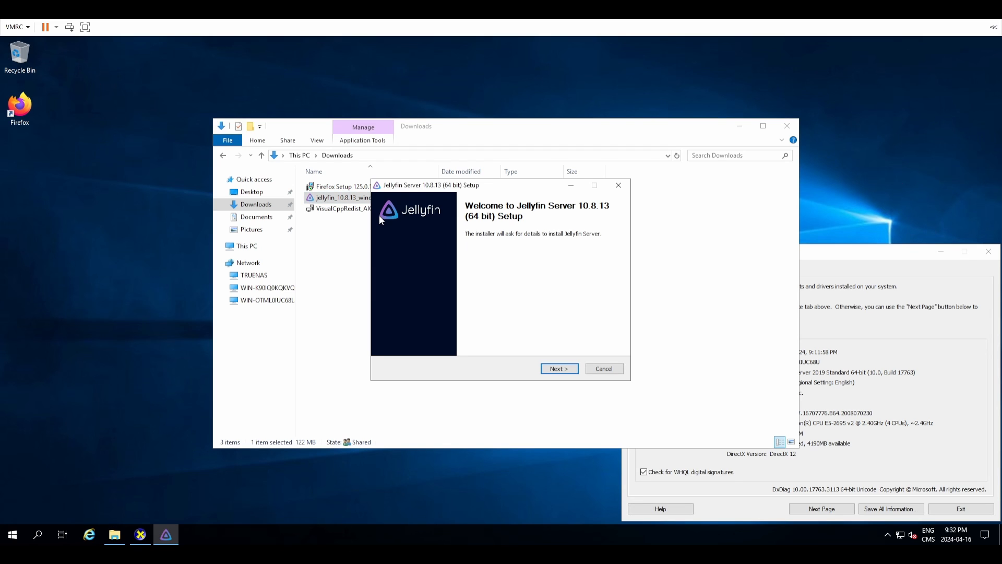
Step: Accept the licence and install as a service with default components, install location and data folder
left_click(558, 368)
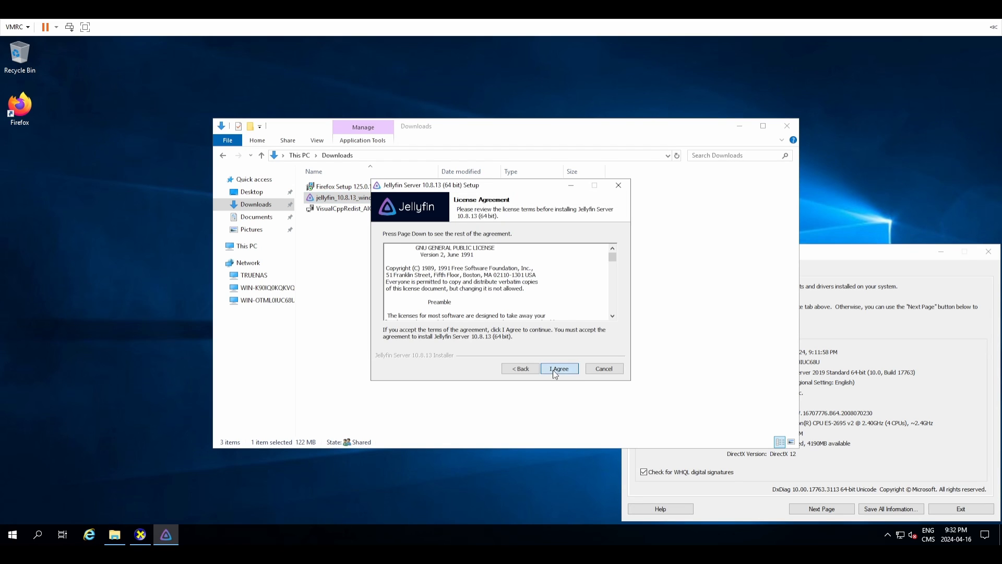
left_click(553, 369)
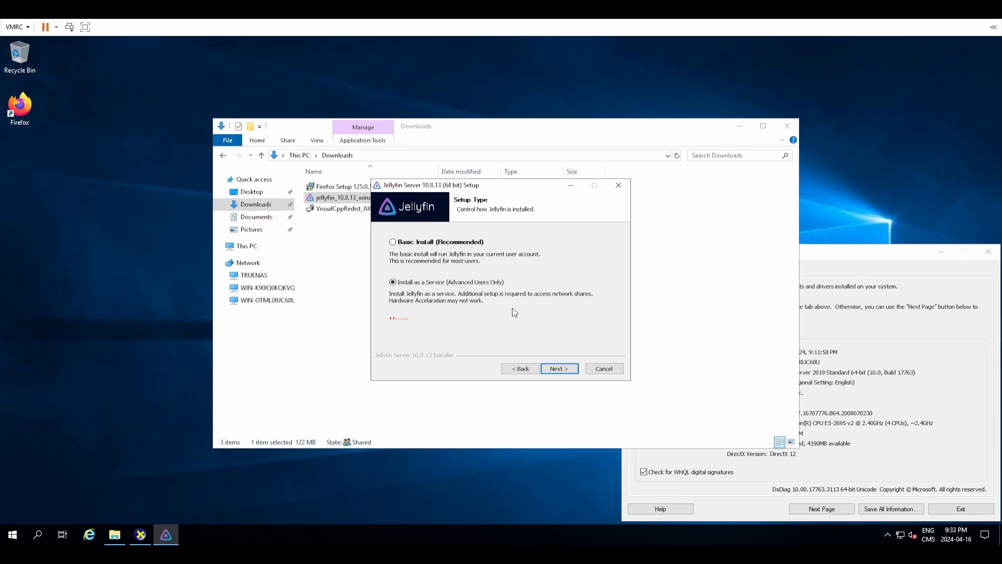
left_click(575, 369)
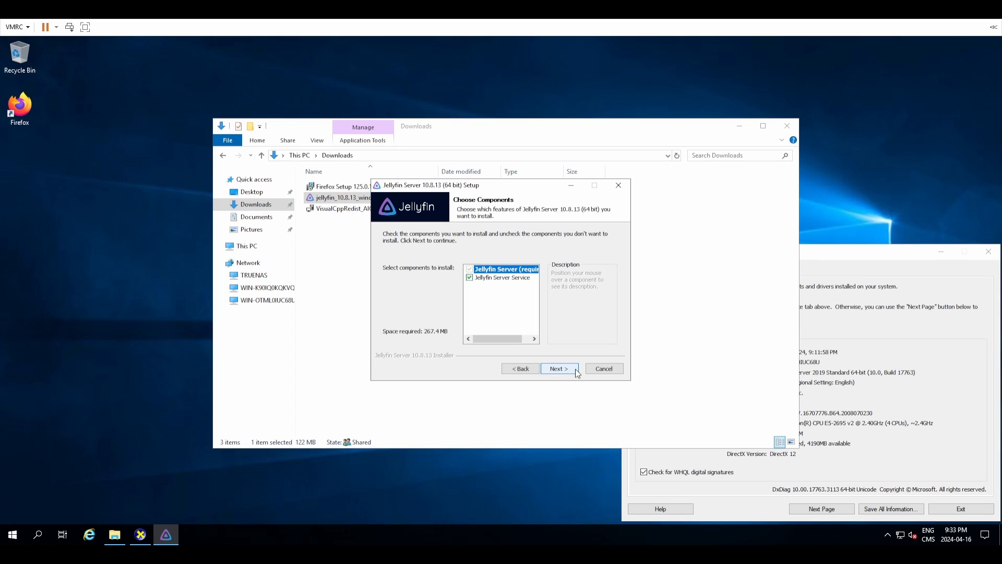
left_click(575, 368)
left_click(575, 368)
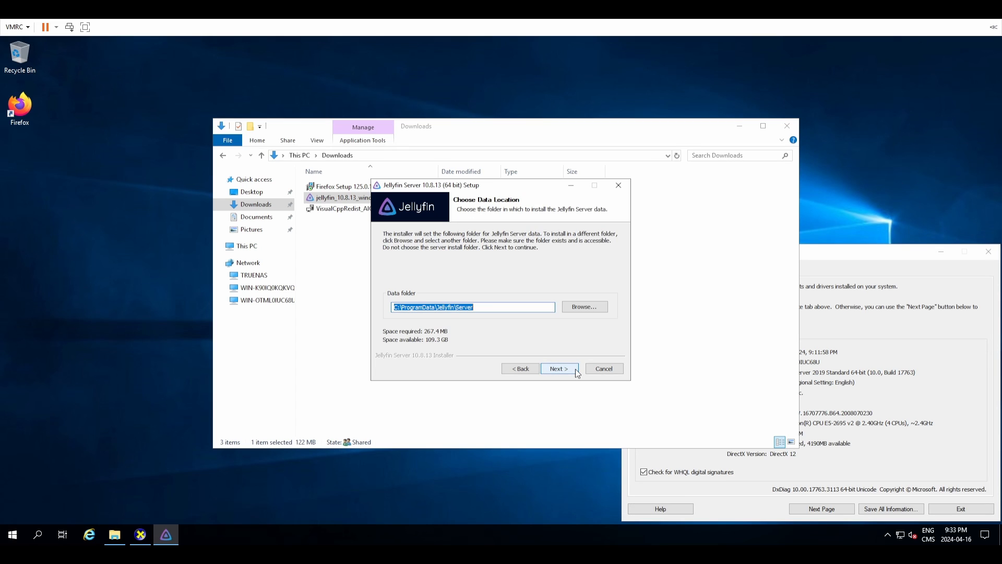
left_click(575, 368)
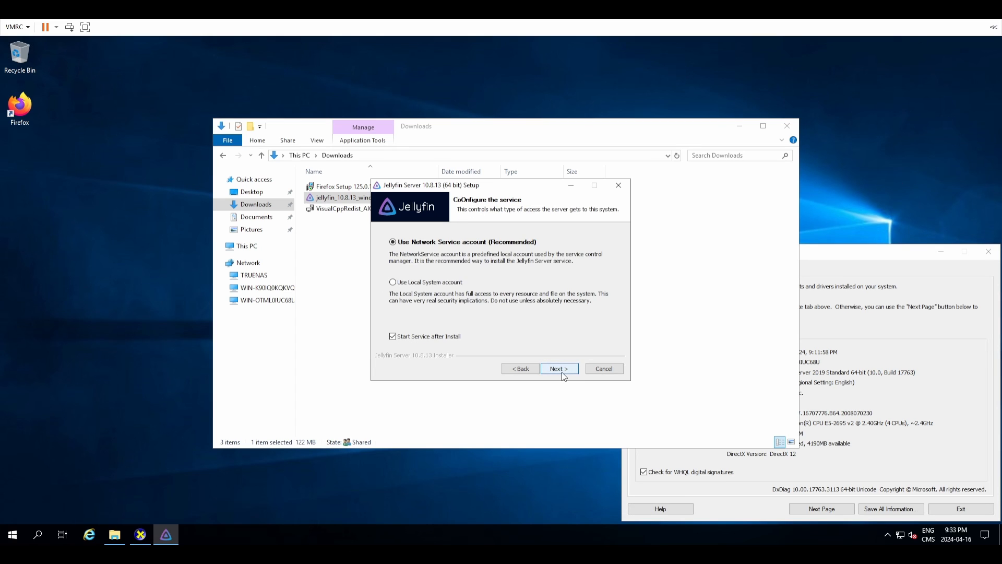
left_click(393, 282)
Step: Keep the Network Service account and review the install folder on the Confirmation Page
left_click(456, 242)
left_click(568, 373)
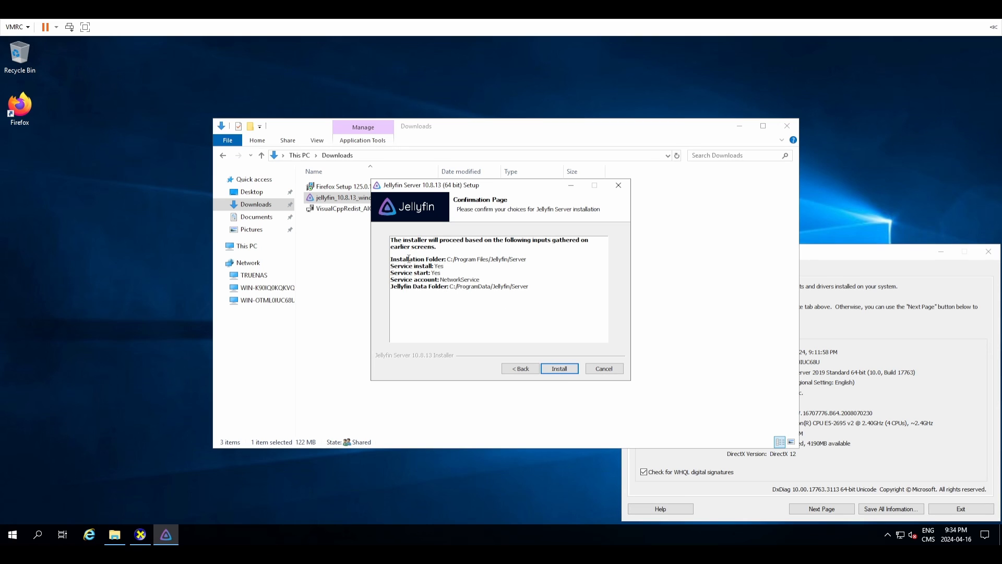
left_click_drag(407, 259, 497, 260)
left_click(496, 260)
Step: Install Jellyfin Server 10.8.13 as a started service and close the finished installer
left_click(572, 369)
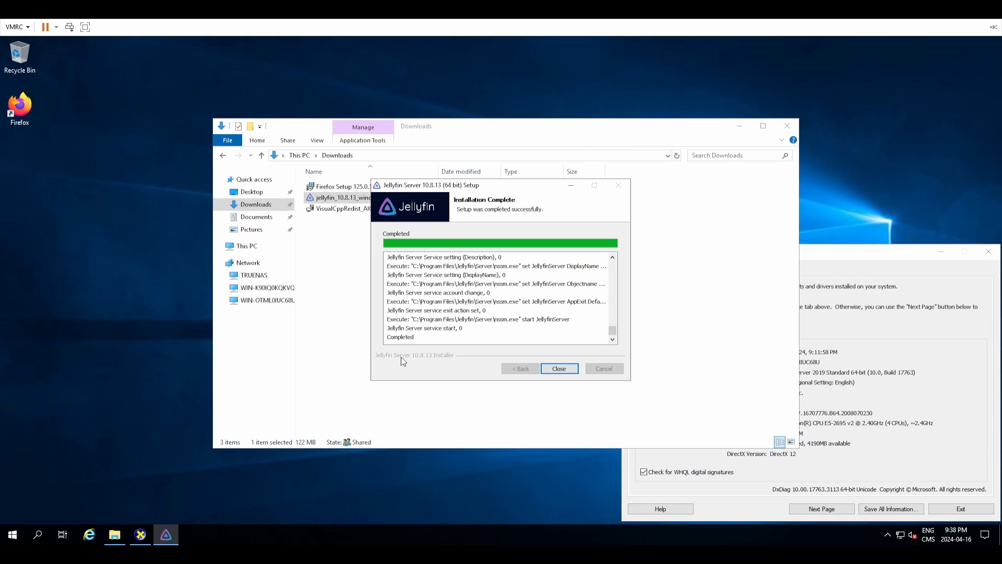
left_click(567, 368)
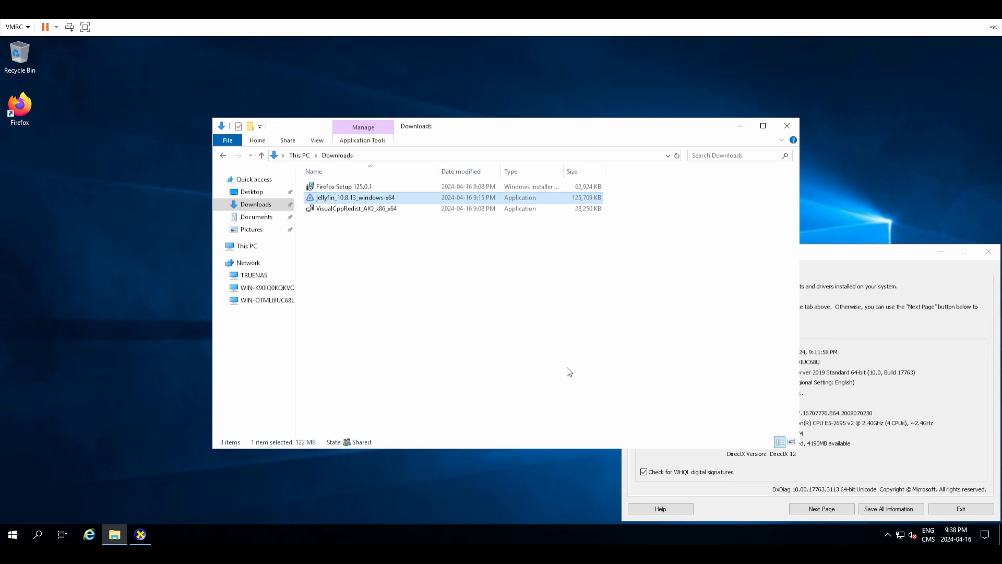
Step: Deselect the installer file in the Downloads folder
left_click(569, 371)
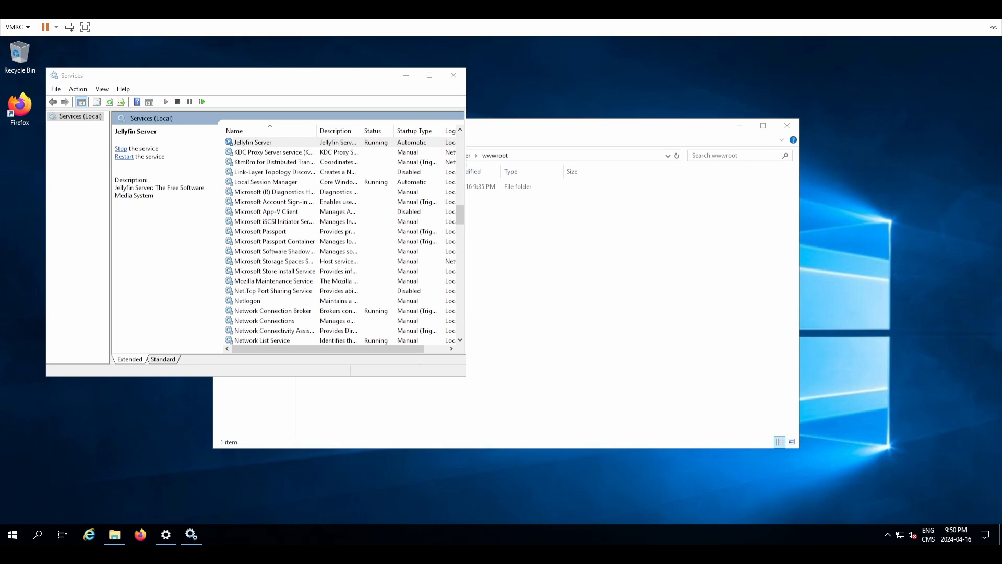
Step: Confirm the Jellyfin Server service's startup type stays Automatic, cancel, and close Services
left_click(241, 143)
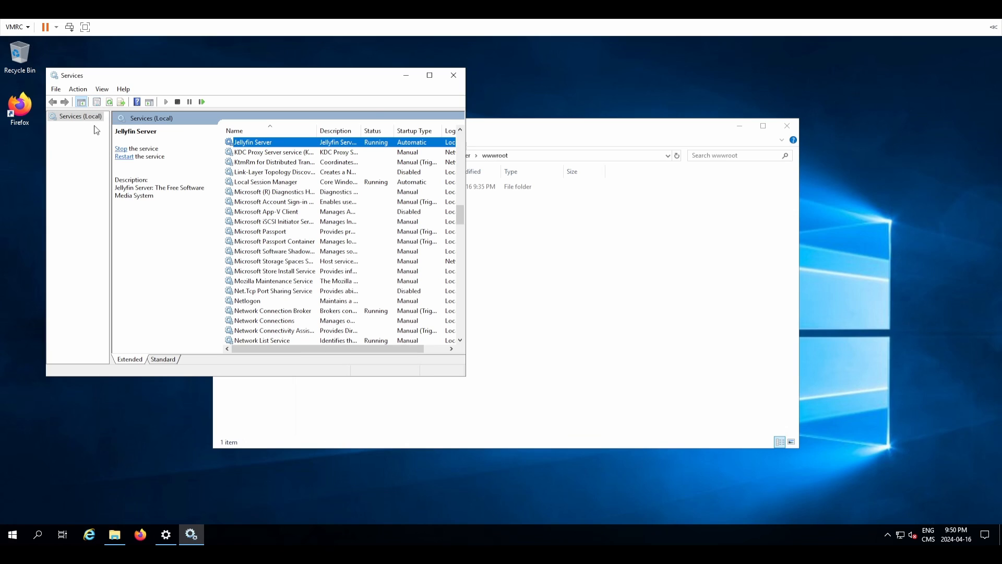
right_click(262, 145)
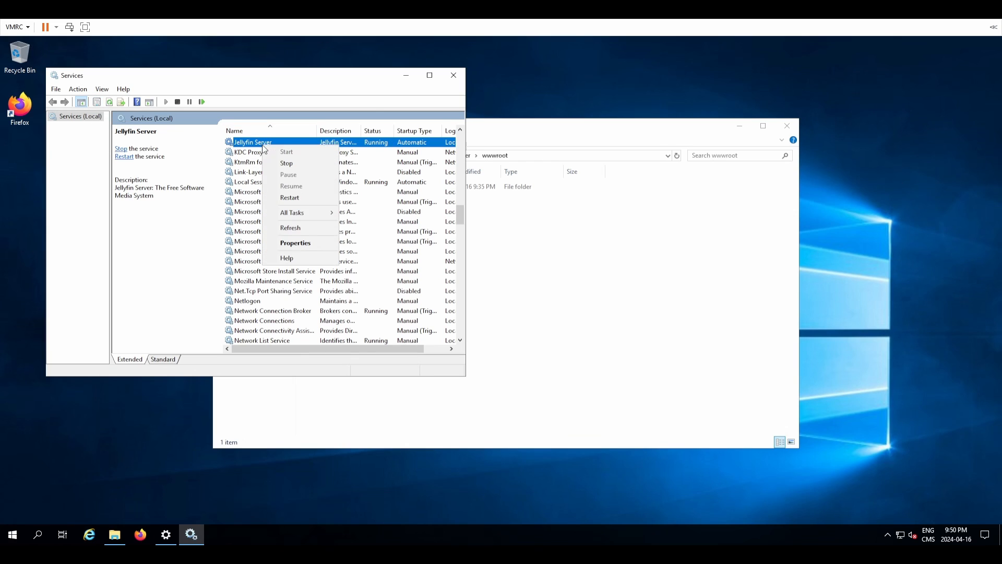
left_click(307, 244)
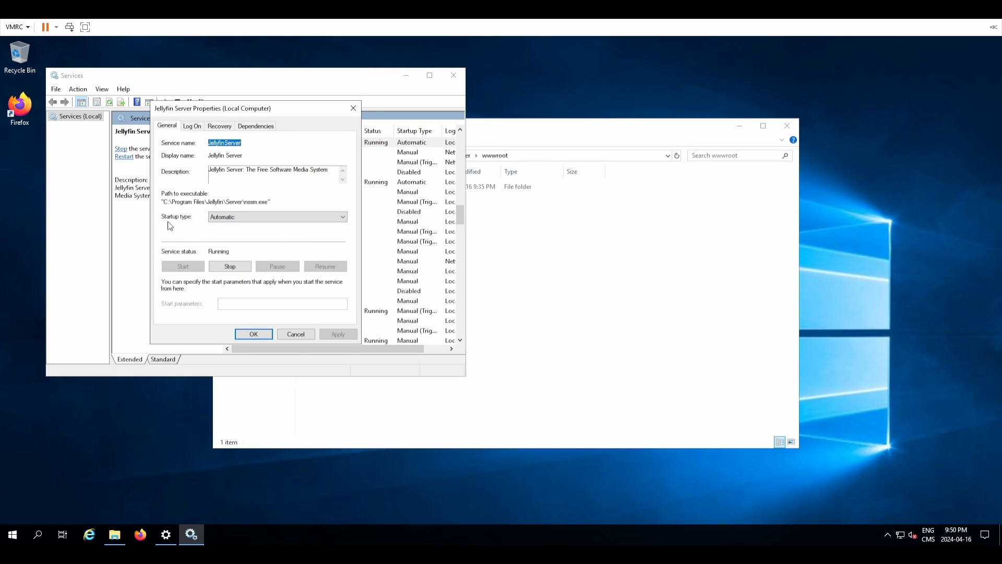
left_click(233, 222)
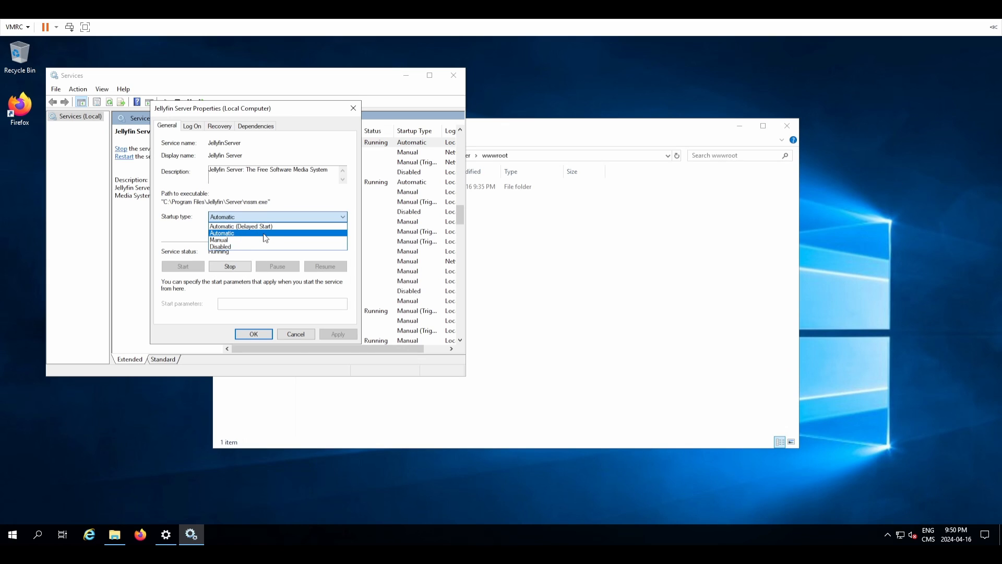
left_click(268, 202)
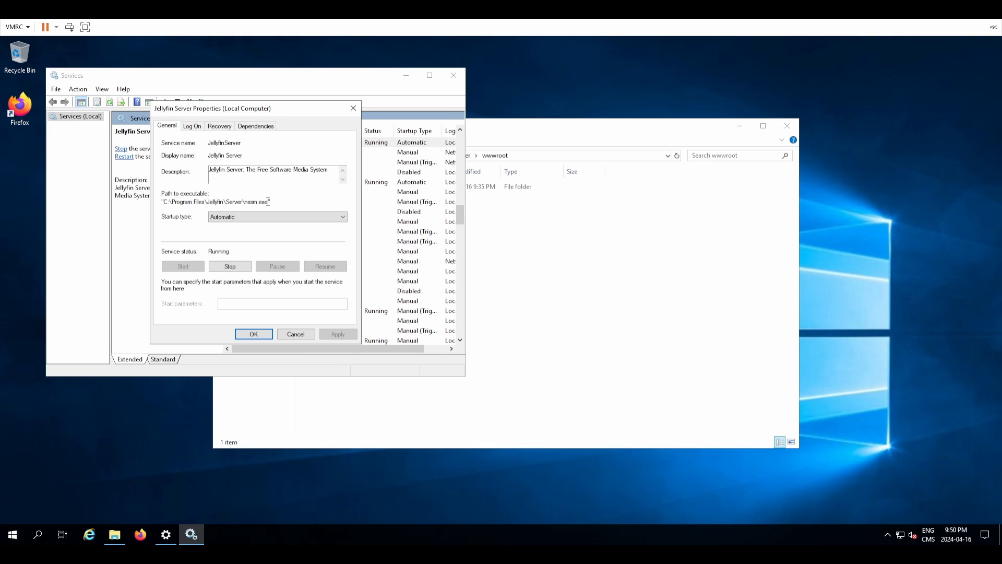
left_click(294, 335)
left_click(453, 76)
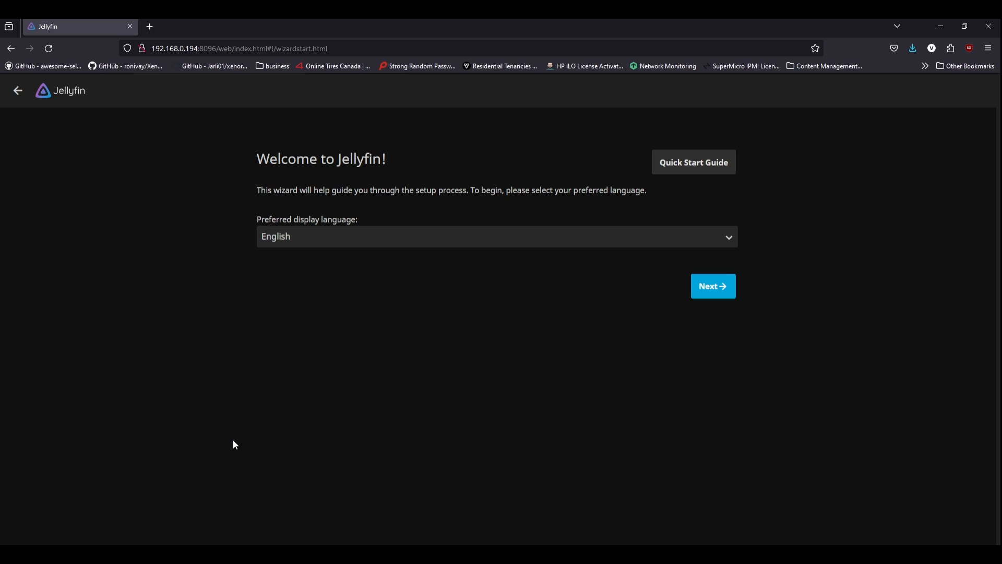
left_click(179, 47)
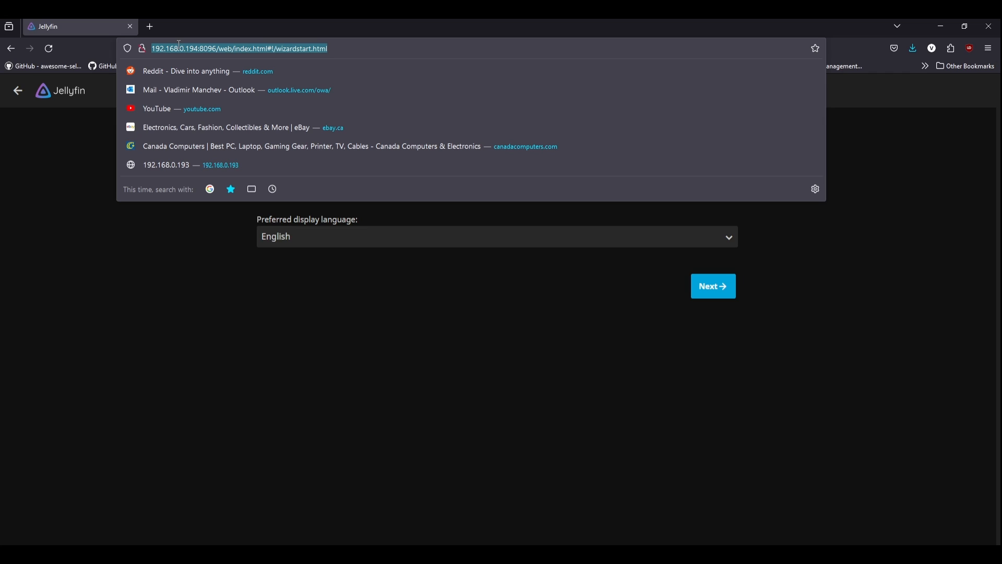
left_click(218, 48)
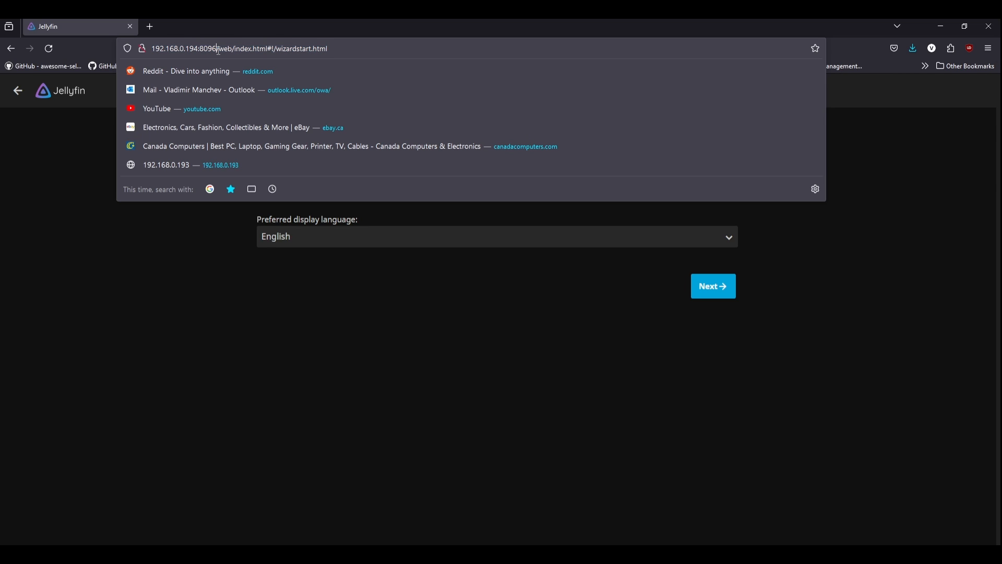
double_click(202, 48)
left_click(229, 290)
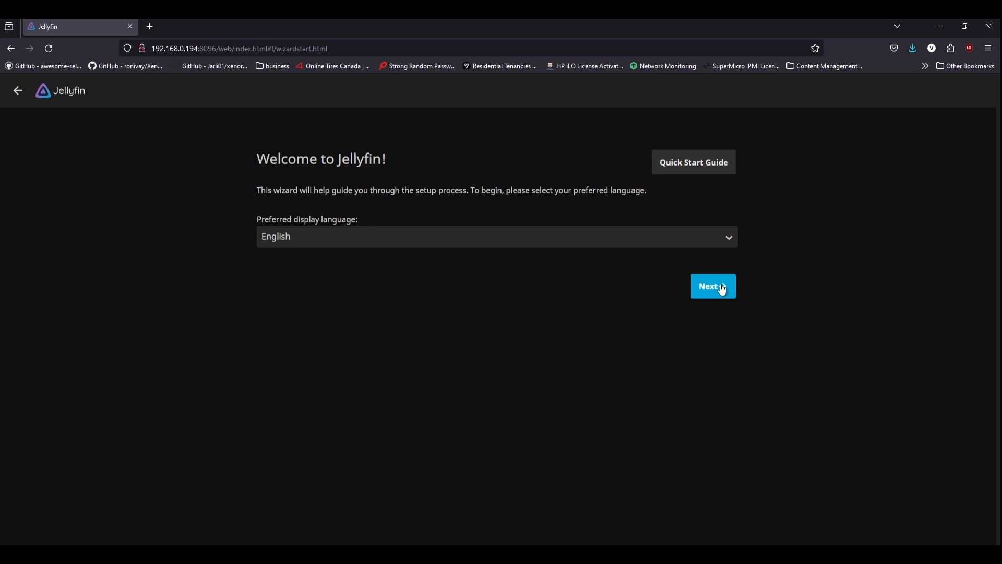
left_click(516, 239)
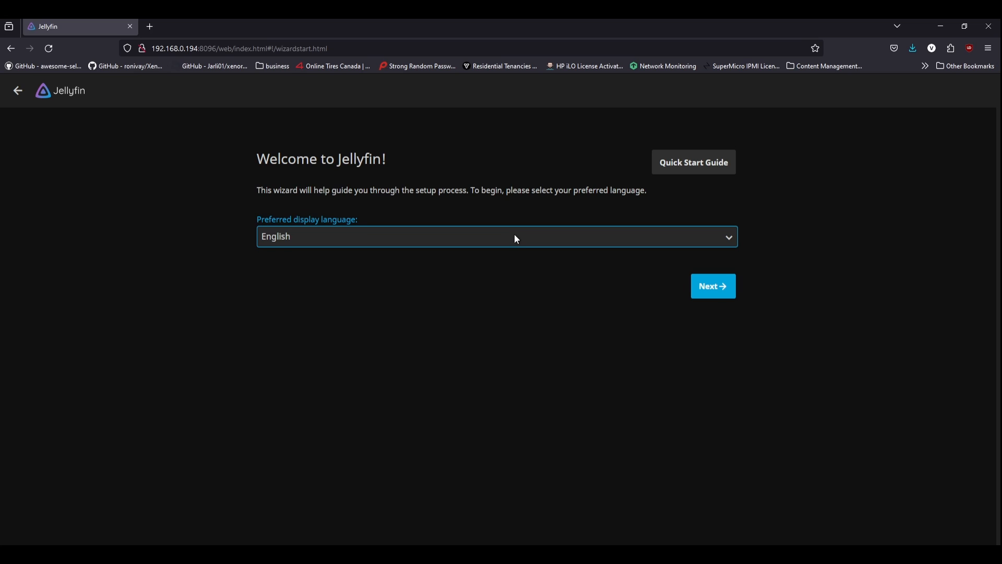
Step: Create the admin account with username jellyfin and a confirmed password
left_click(711, 287)
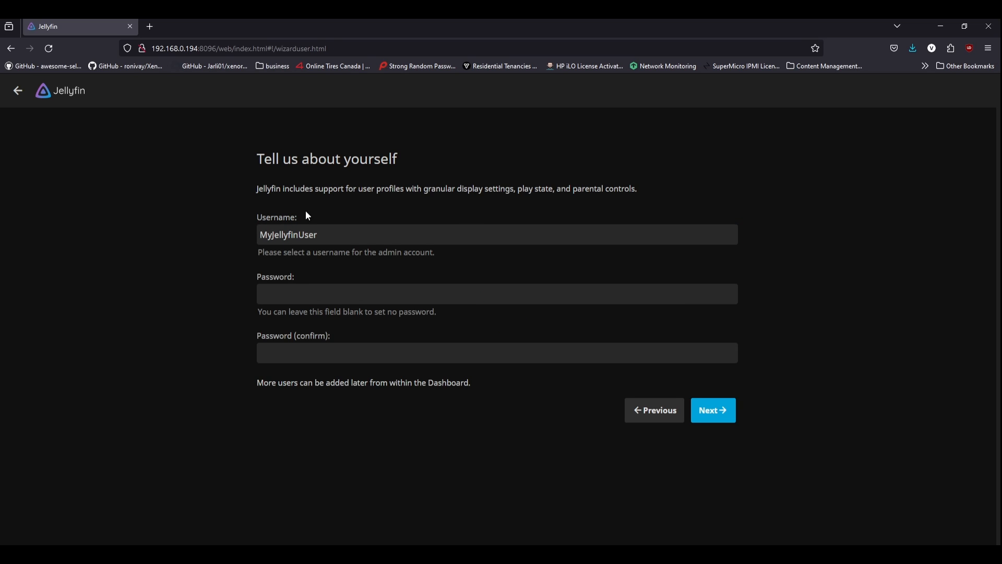
left_click_drag(324, 233, 225, 240)
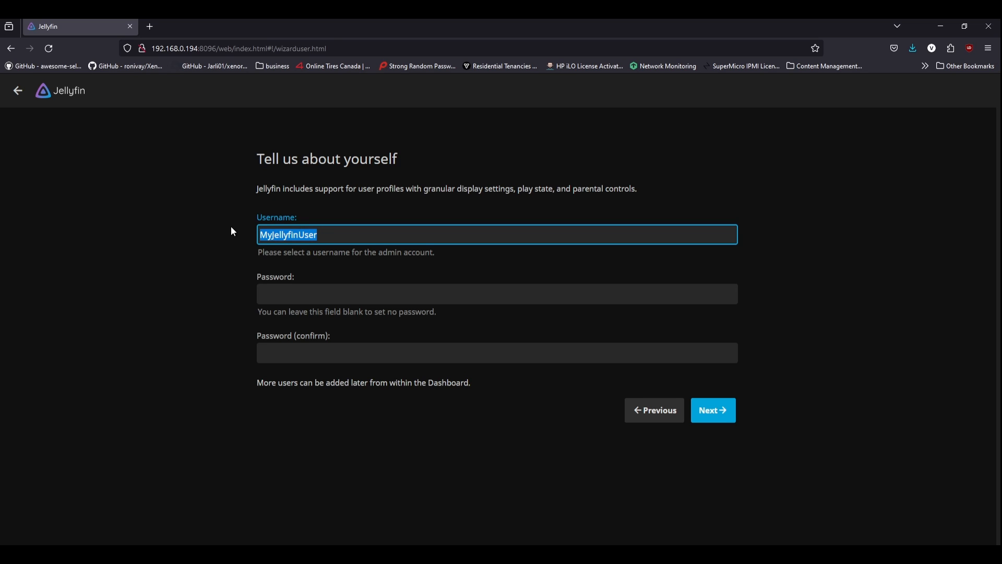
type("jellyfin")
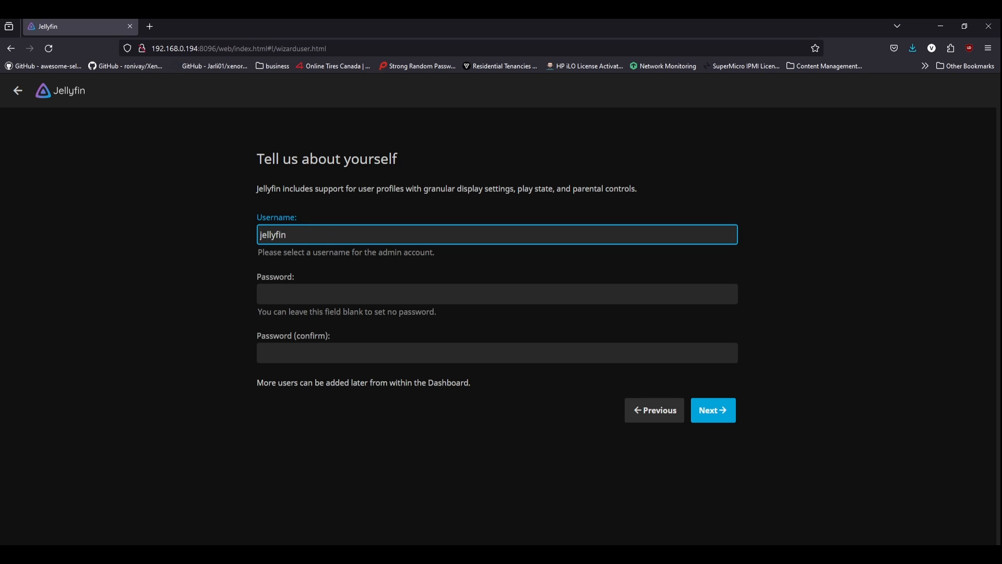
key("Tab")
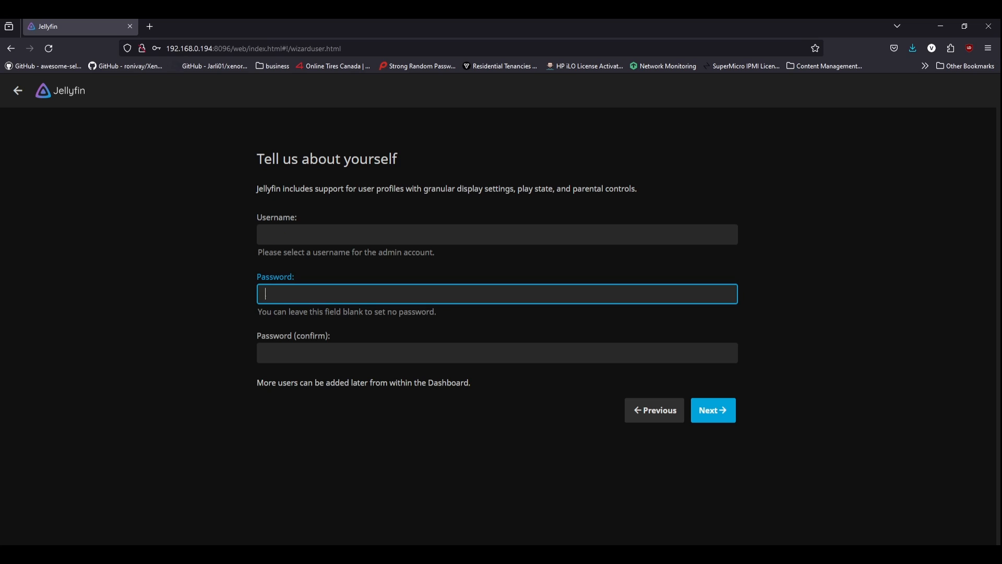
type("admin●●●●●●")
key("Tab")
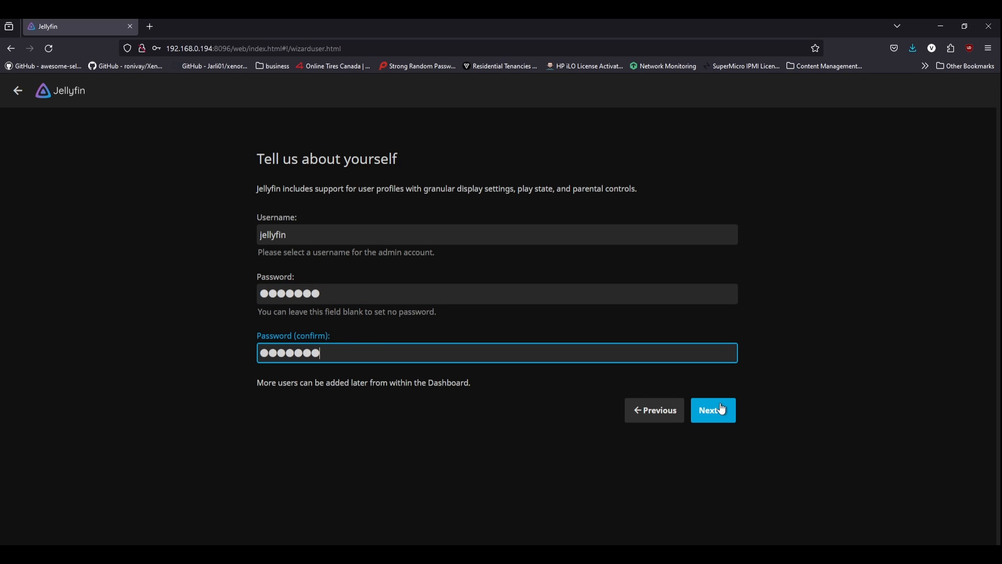
left_click(723, 408)
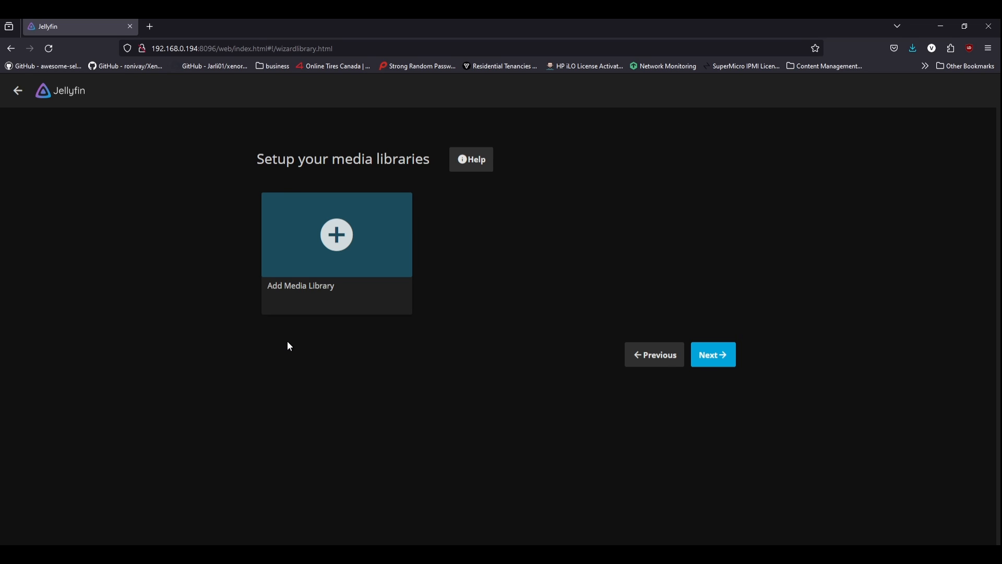
Step: Skip adding libraries and set the metadata country to Canada
left_click(720, 359)
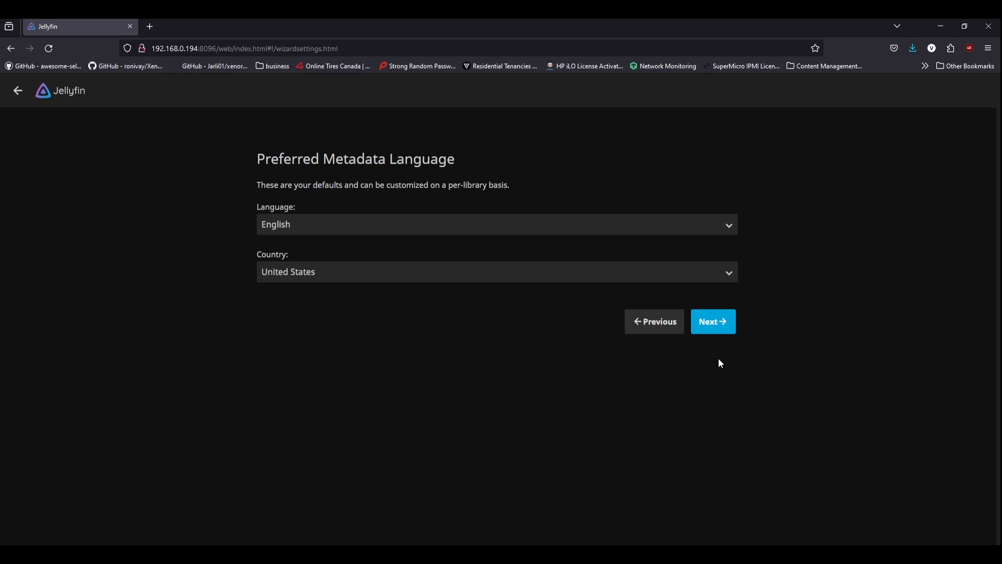
left_click(308, 268)
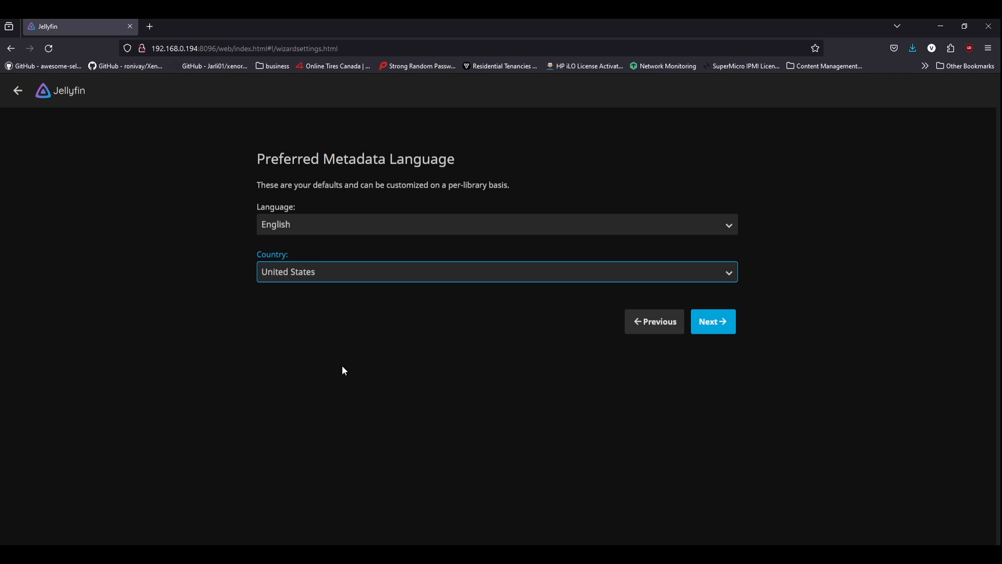
key("c")
key("c")
key("c")
left_click(725, 328)
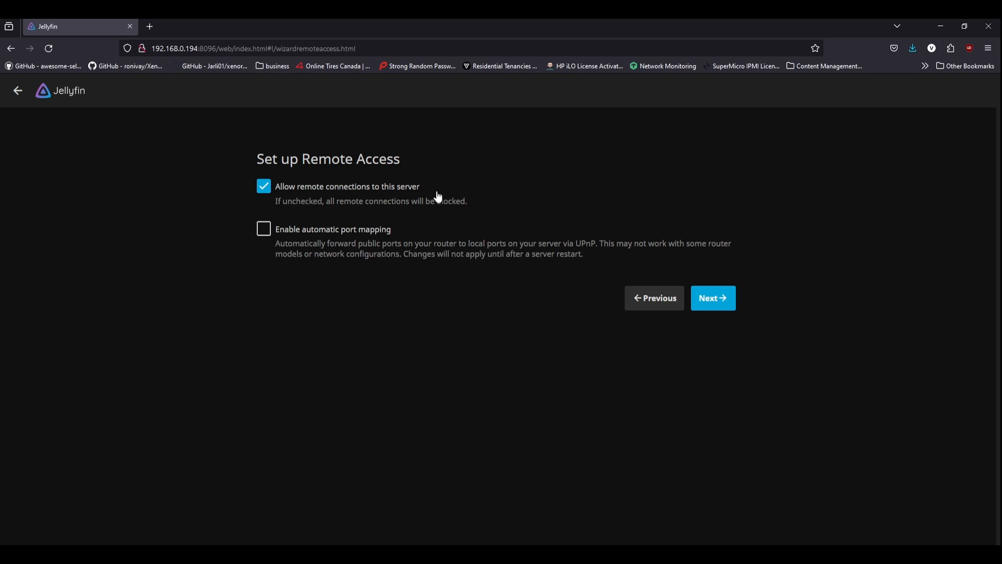
Step: Keep remote connections allowed with port mapping off and finish the setup wizard
mouse_move(286, 244)
left_mouse_down()
mouse_move(585, 255)
mouse_move(304, 244)
left_mouse_up()
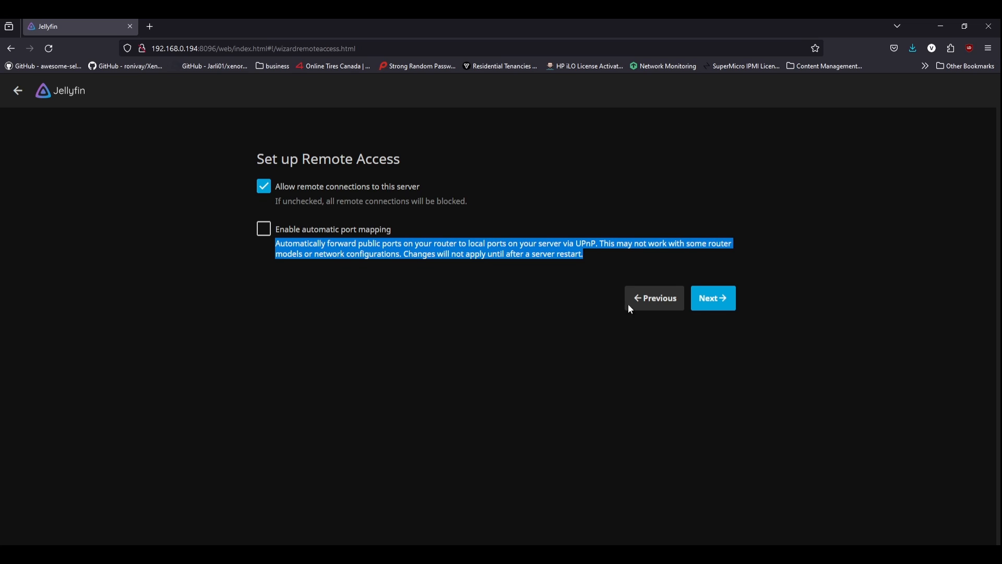
left_click(712, 297)
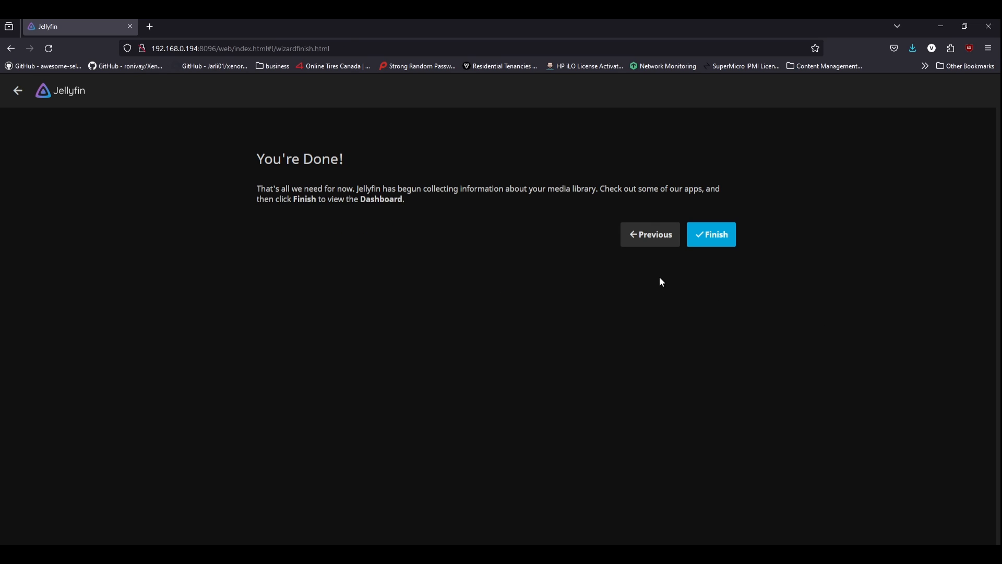
left_click(695, 243)
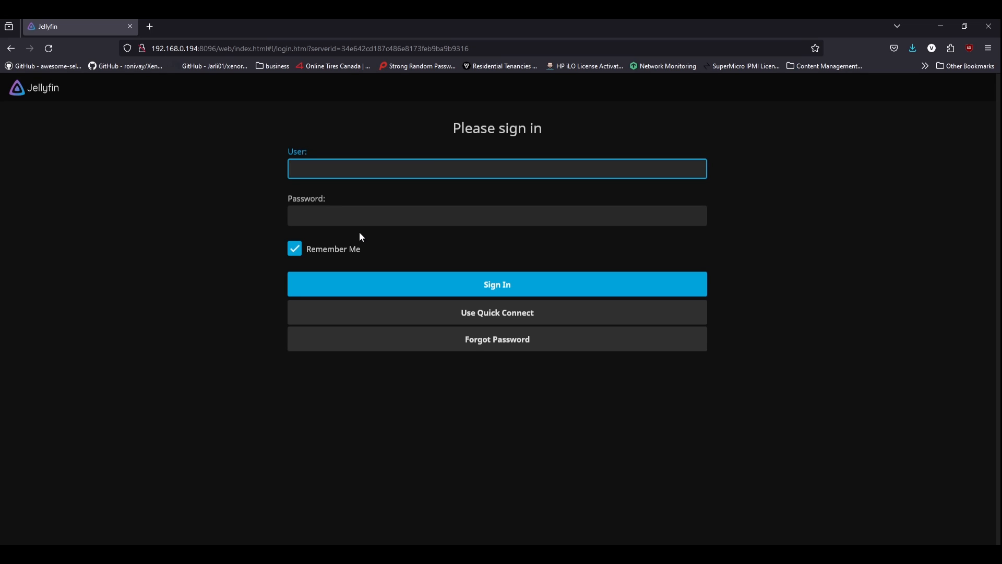
Step: Sign in as jellyfin, retrying with the correct password after a failed attempt
type("jellyfin")
key("Tab")
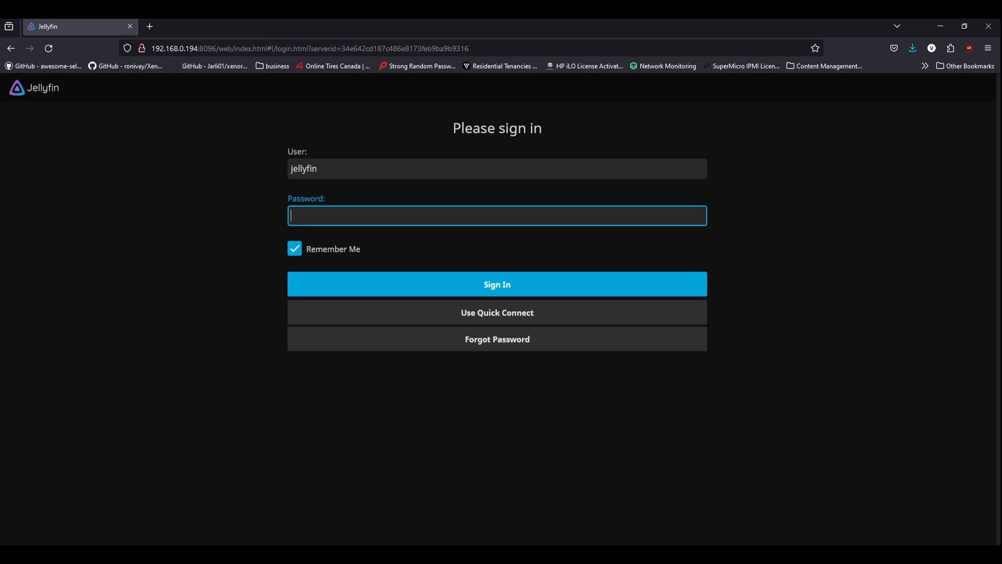
type("jellyfin")
key("Return")
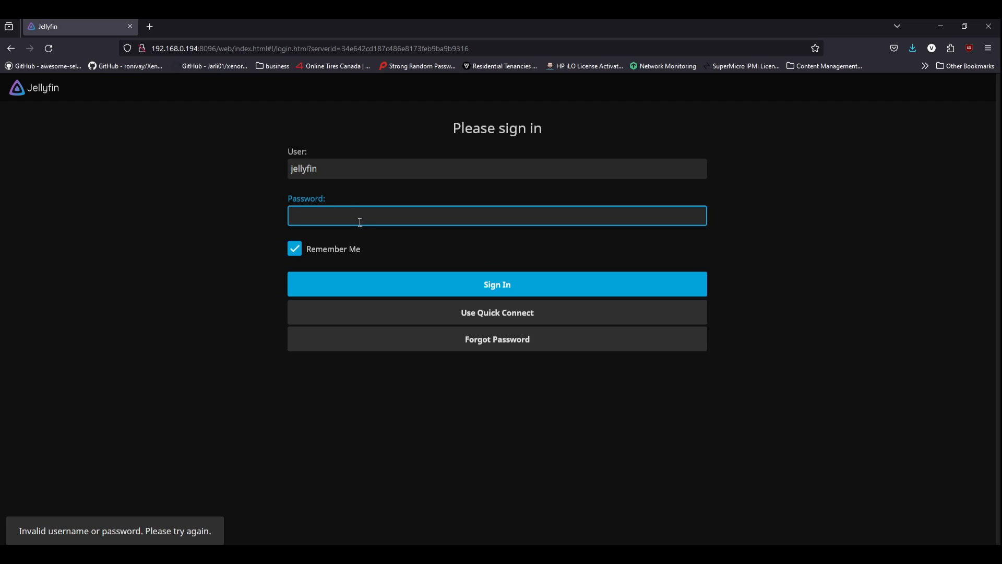
type("●●●●●●●")
key("Return")
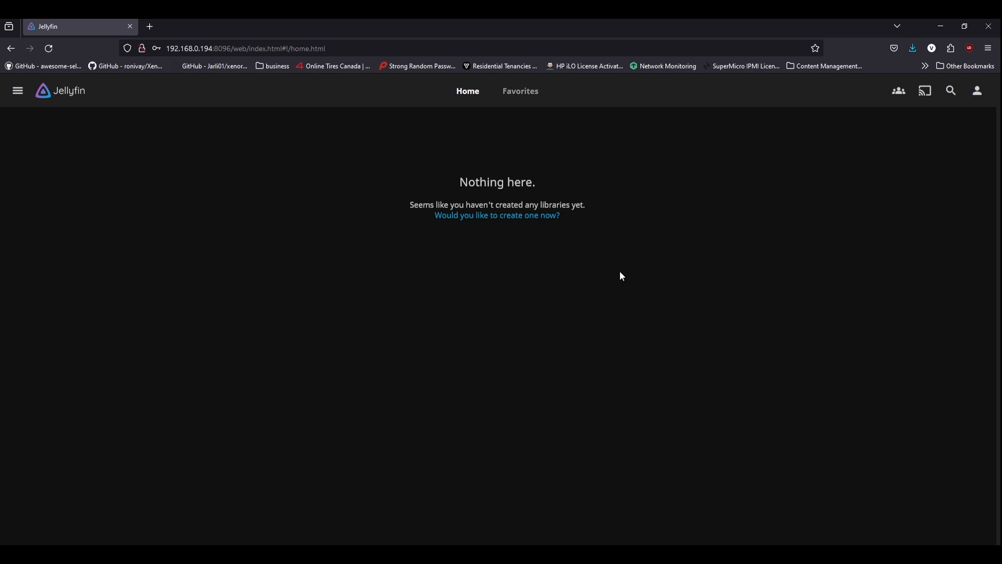
Step: Review the server version and OS details on the Jellyfin dashboard, then go to Libraries
left_click(17, 90)
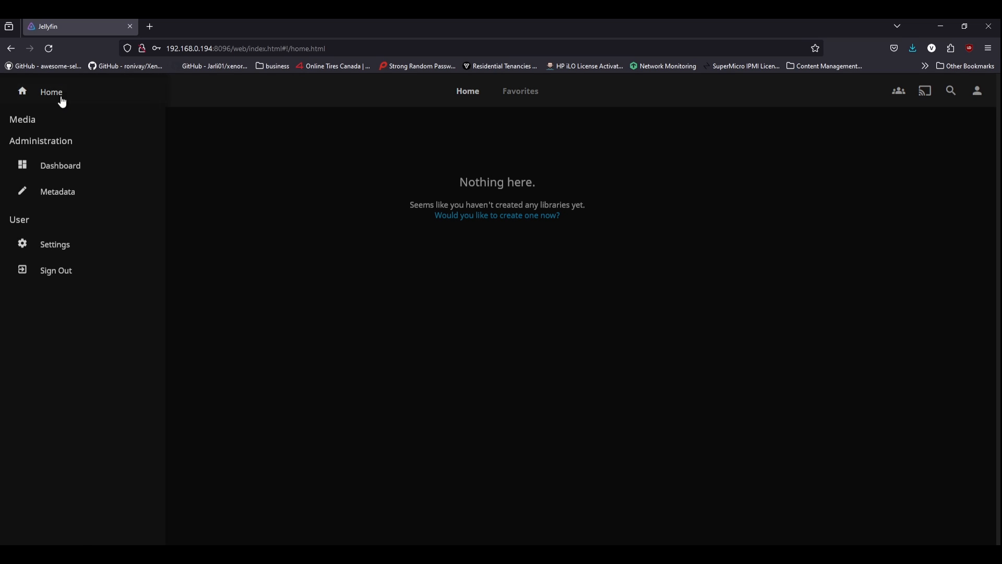
left_click(65, 163)
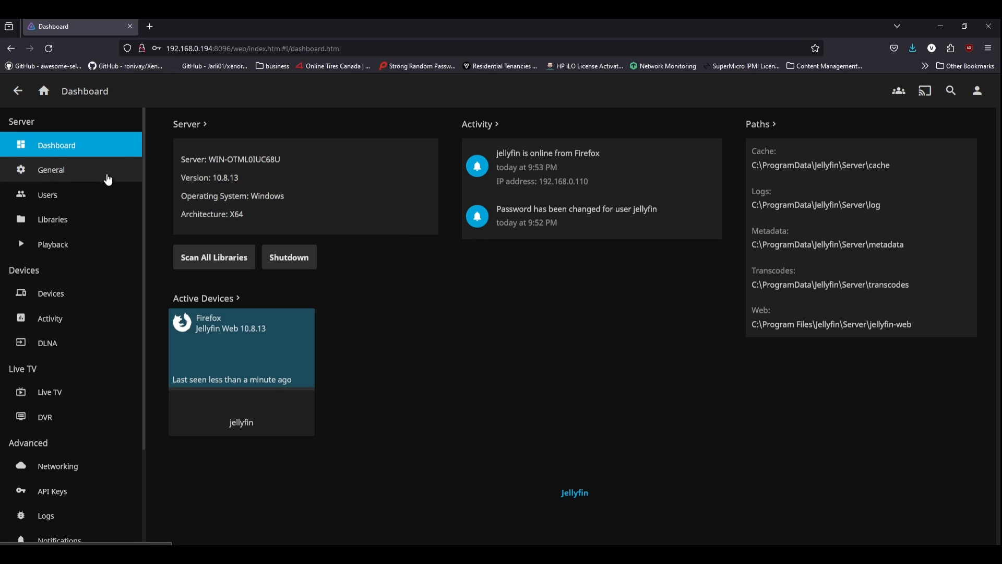
left_click_drag(224, 194, 204, 179)
left_click(265, 190)
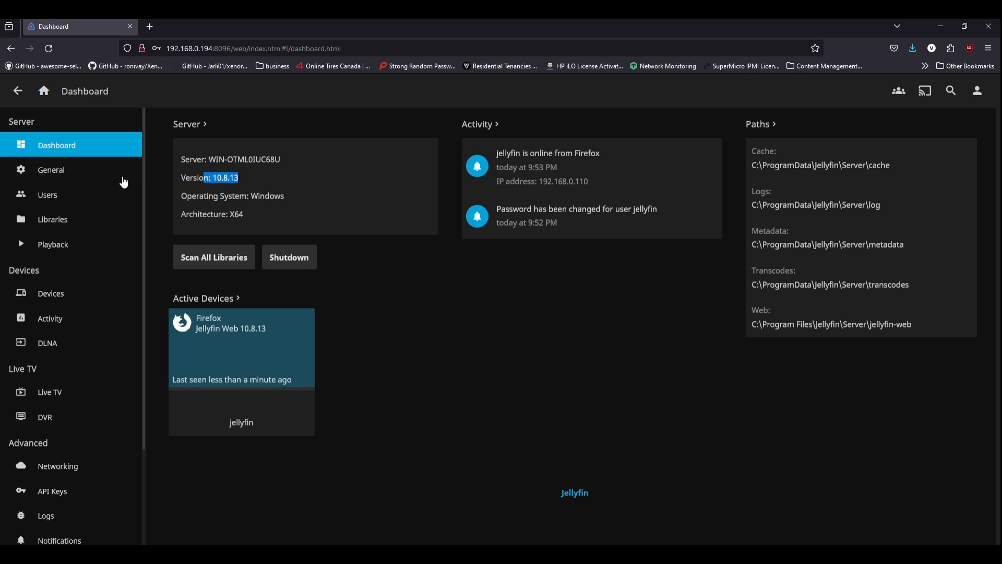
left_click(78, 226)
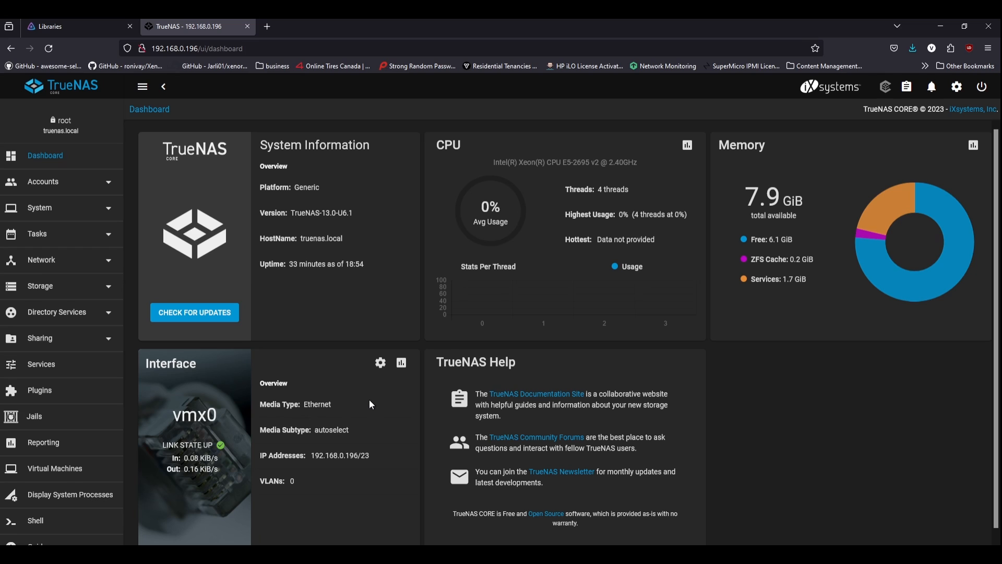
Step: Open Accounts > Users in TrueNAS and dismiss the display note
left_click(64, 188)
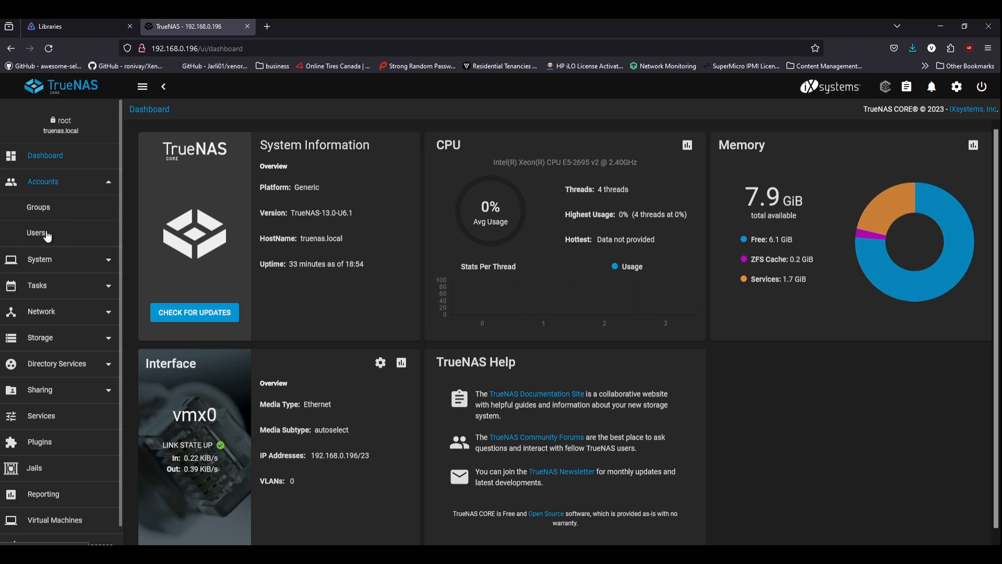
left_click(49, 233)
left_click(629, 348)
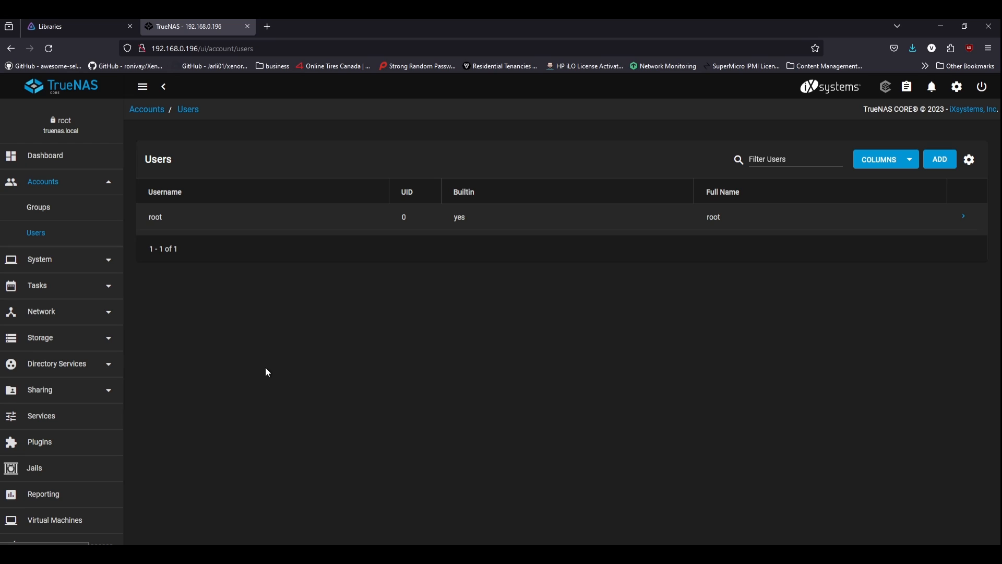
Step: Start a new user with full name and username jellyfin, entering and confirming its password
left_click(940, 159)
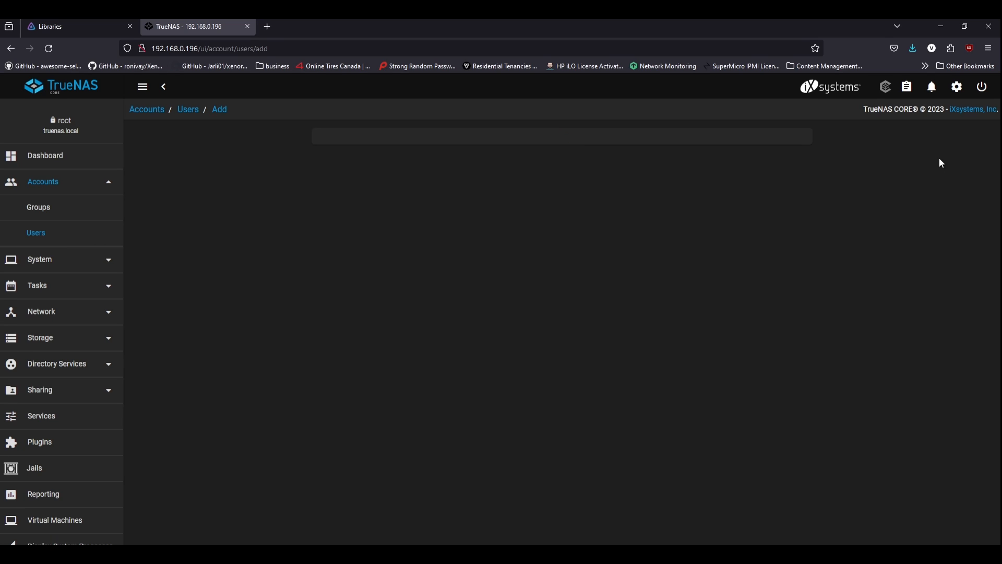
left_click(365, 164)
type("jelly")
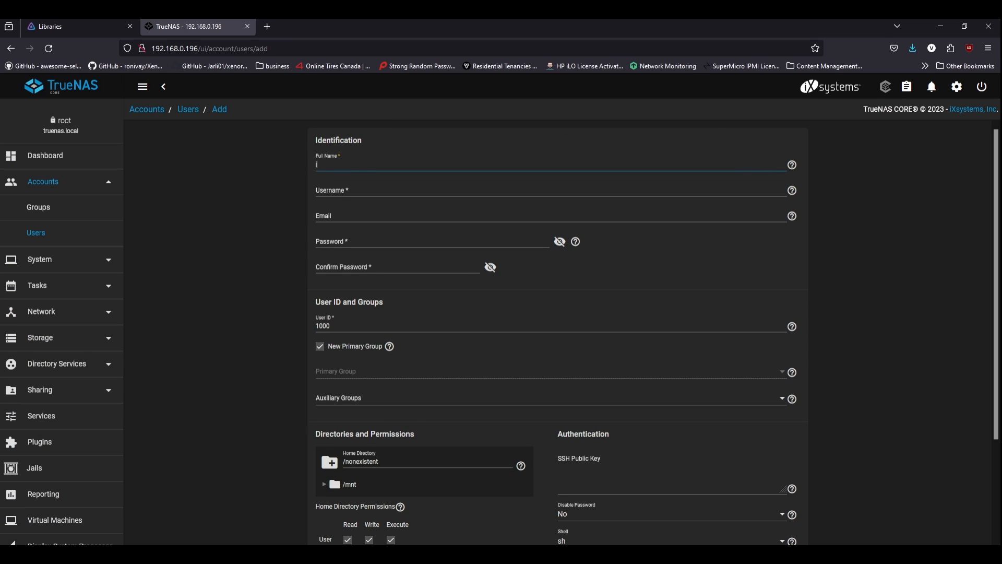
type("fin")
key("Tab")
type("jellyfin")
key("Tab")
key("Tab")
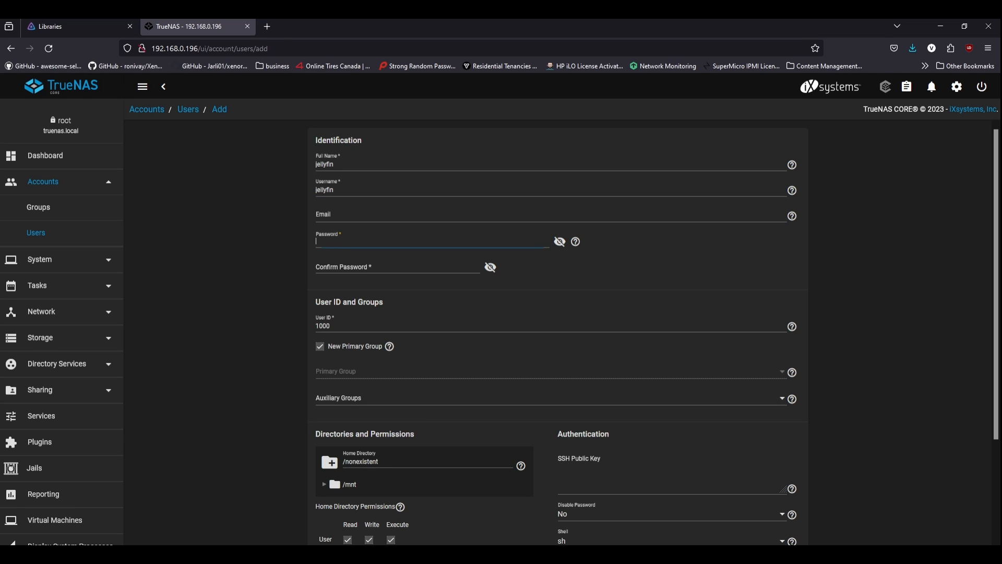
type("•••••••")
key("Tab")
type("•••••••")
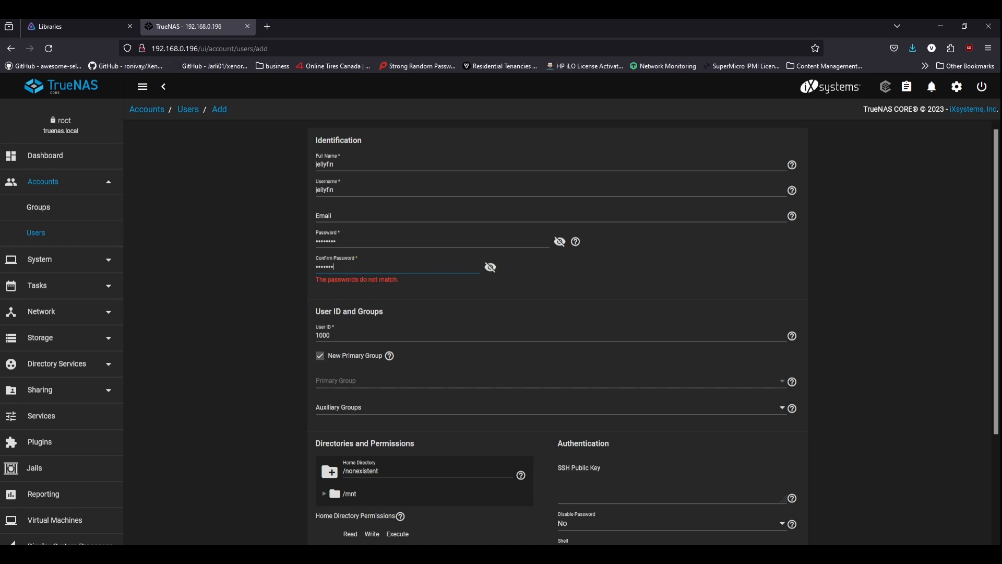
type("•")
Step: Enable Microsoft Account for the jellyfin user and submit it
scroll(593, 403, "down", 3)
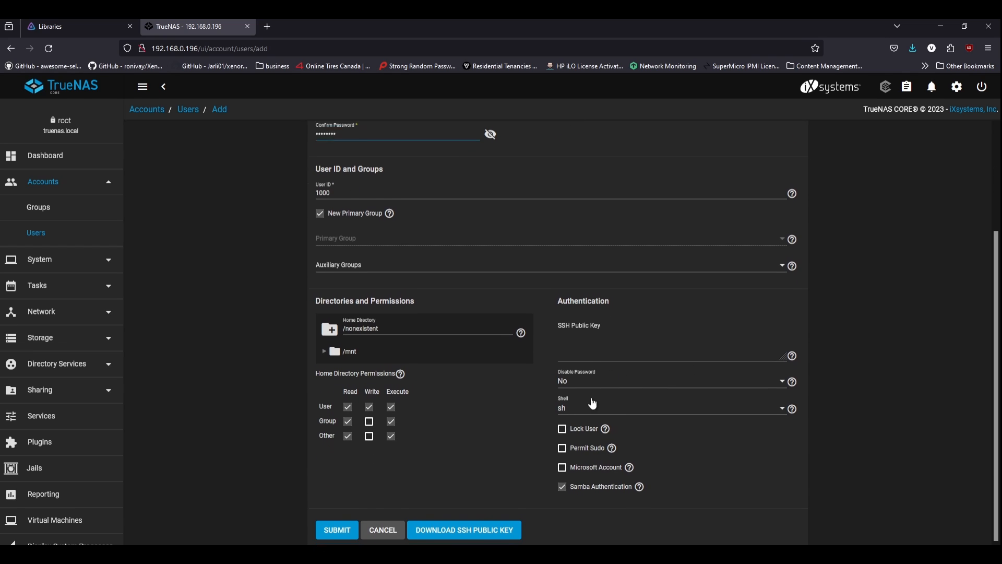
left_click(562, 464)
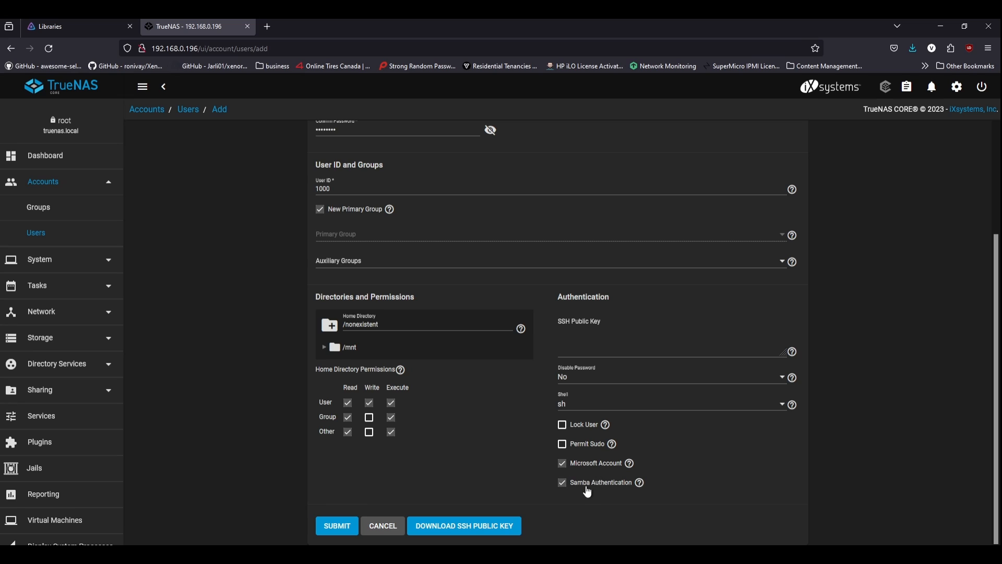
left_click(338, 525)
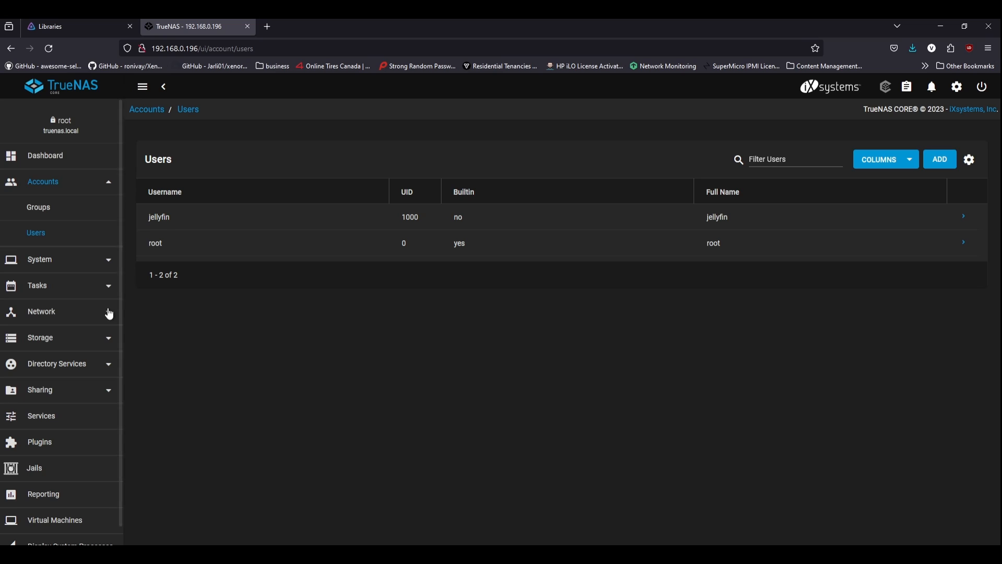
left_click(75, 344)
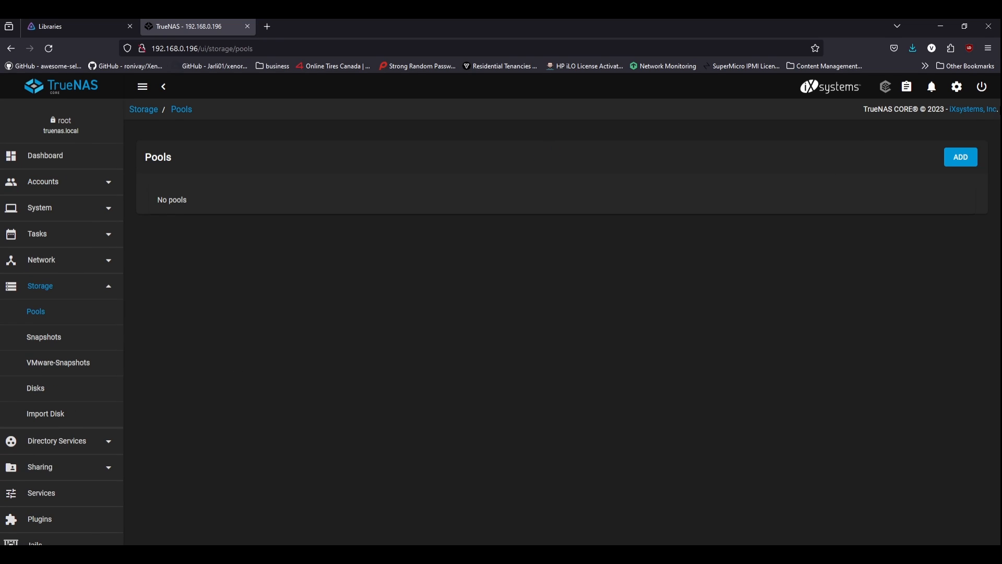
Step: Create pool medialib from all five disks as a Raid-z2 data vdev, confirming the disk erase
left_click(968, 158)
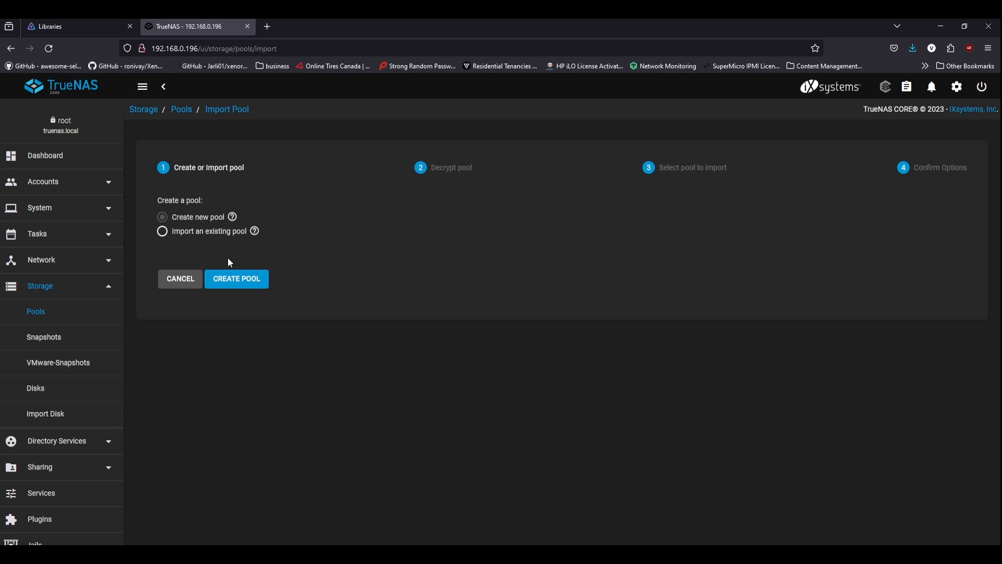
left_click(218, 278)
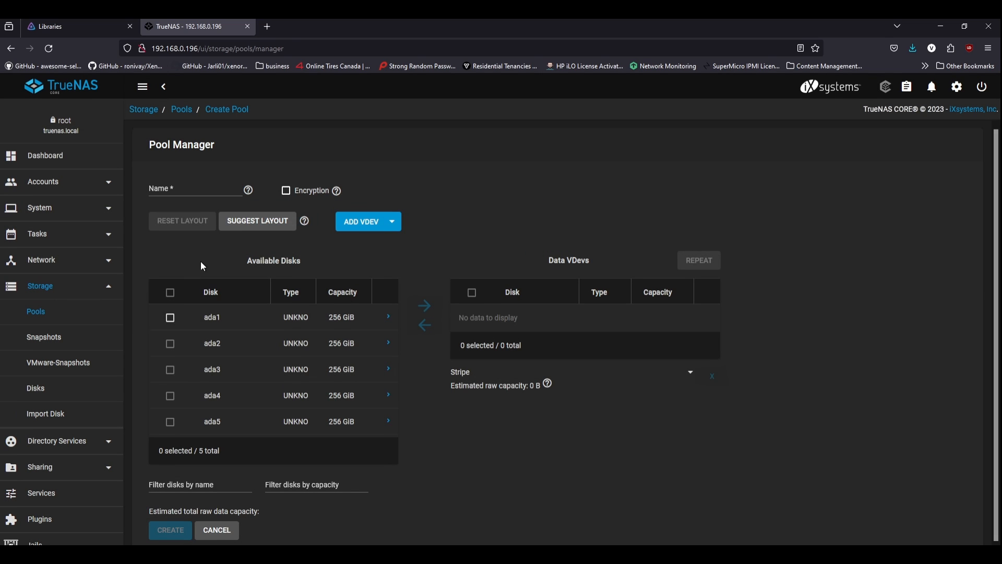
left_click(223, 197)
type("medialib")
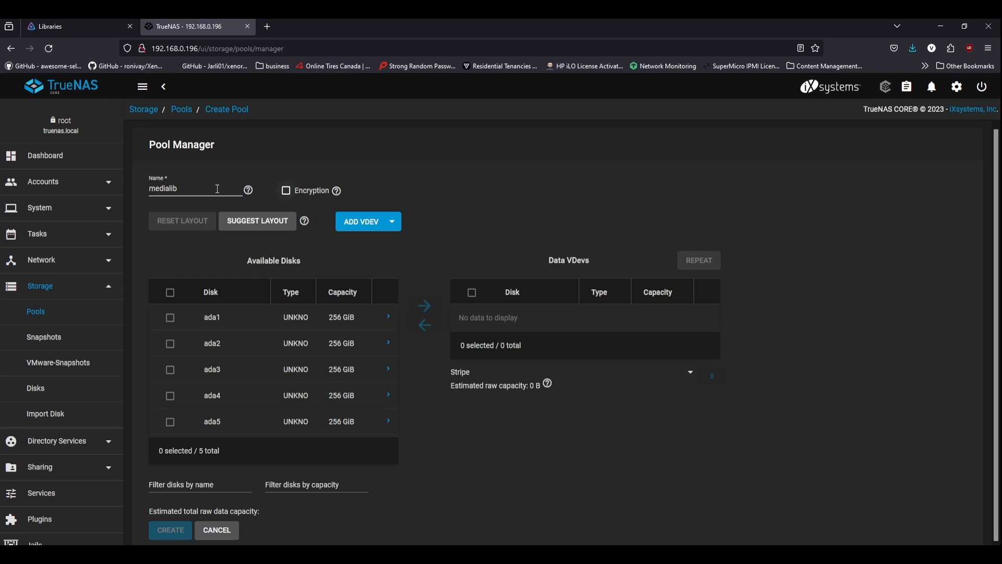
left_click(170, 292)
left_click(425, 306)
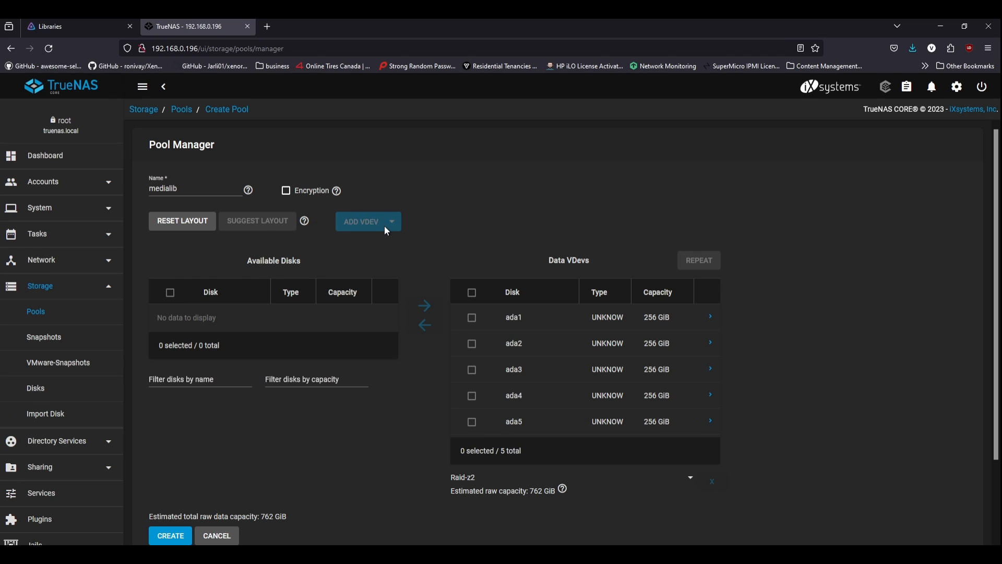
left_click(689, 479)
left_click(789, 418)
scroll(788, 413, "down", 1)
left_click(162, 485)
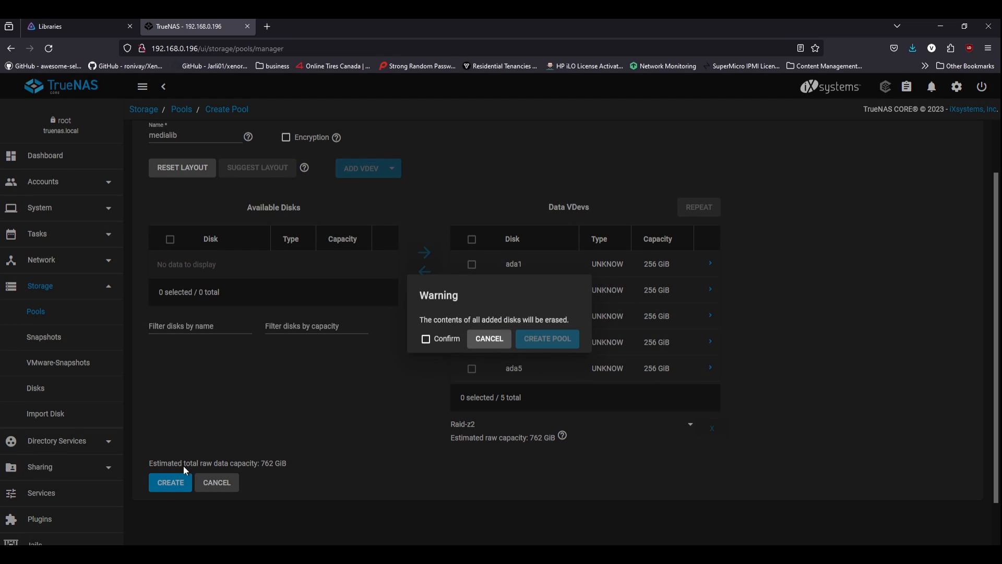
left_click(458, 337)
left_click(544, 338)
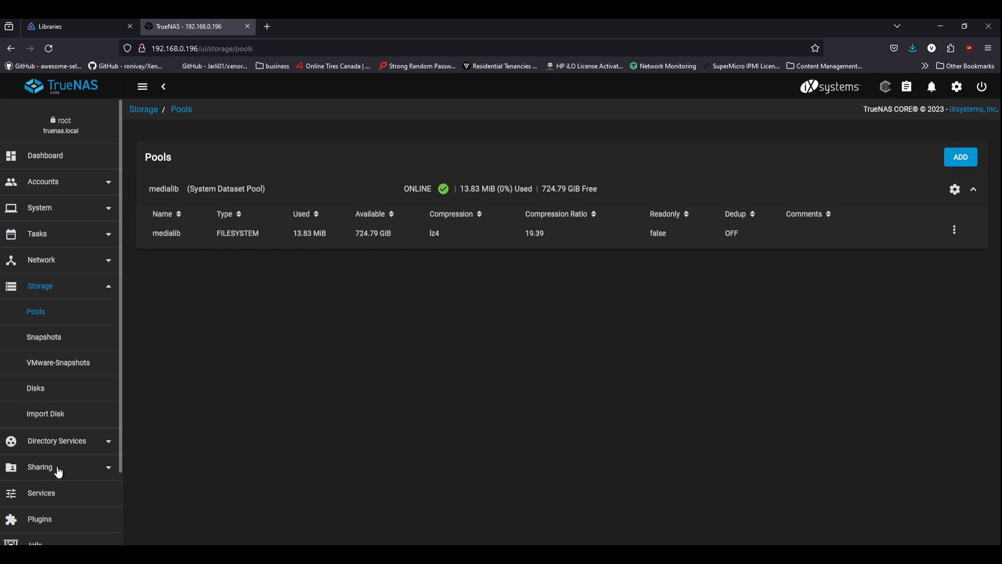
Step: Add a Windows SMB share with path /mnt/medialib
left_click(31, 473)
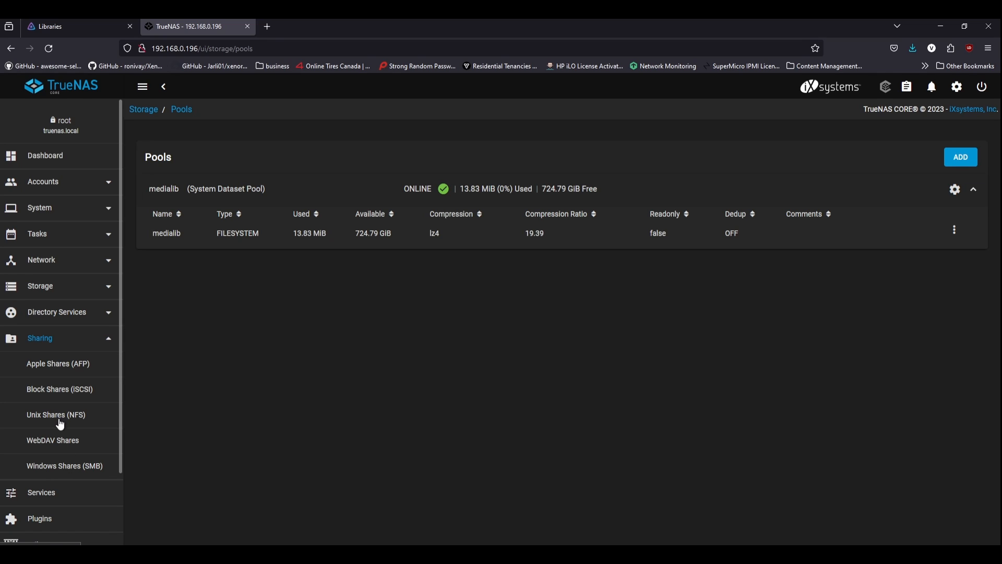
left_click(74, 467)
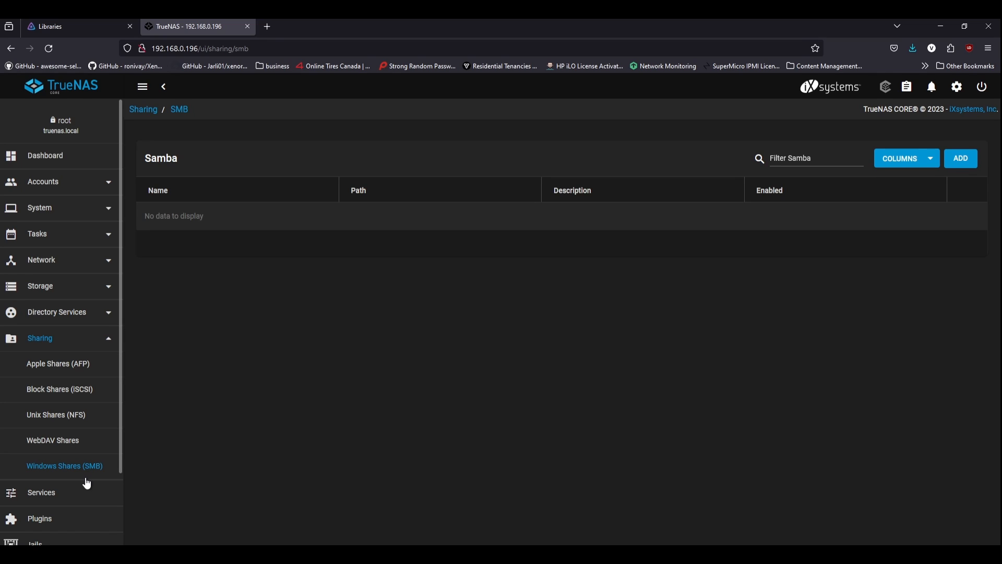
left_click(961, 159)
left_click(334, 193)
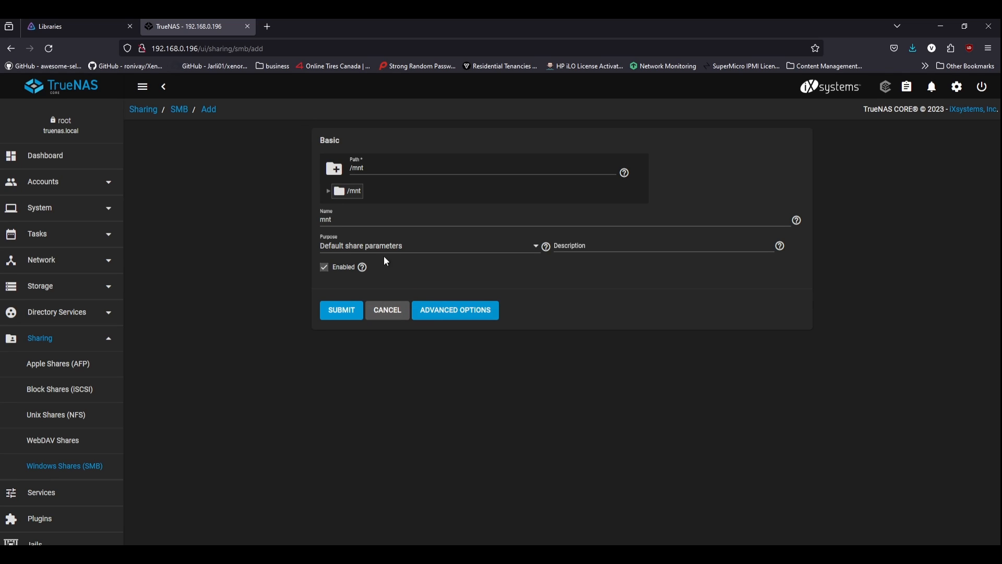
left_click(336, 191)
left_click(352, 209)
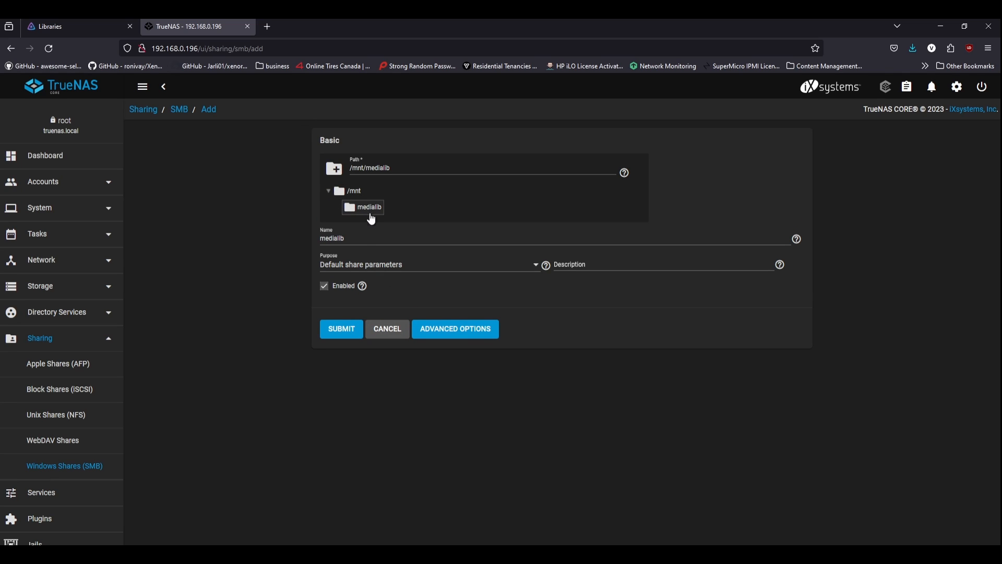
left_click(351, 331)
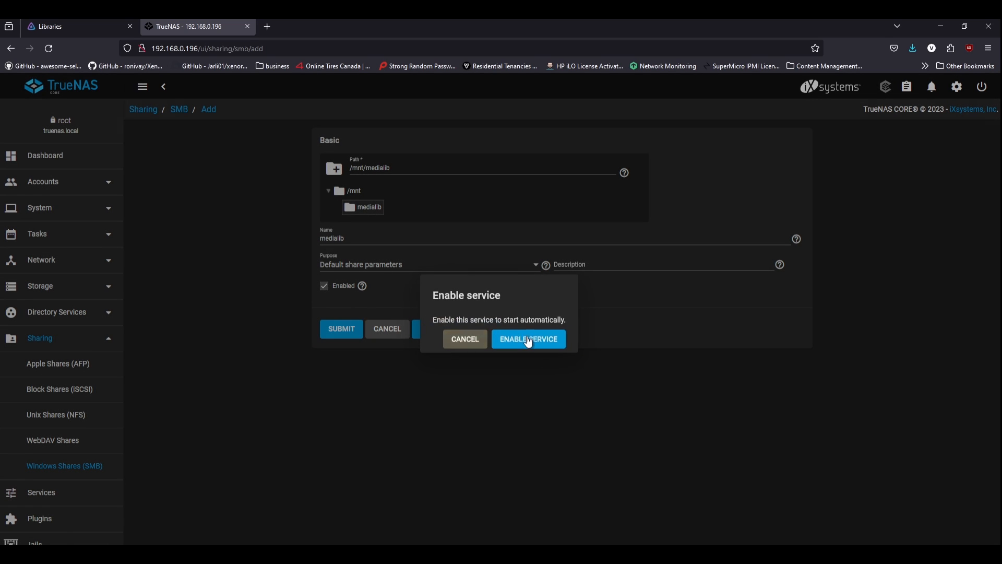
Step: Enable the SMB service and dismiss its confirmation notice
left_click(528, 340)
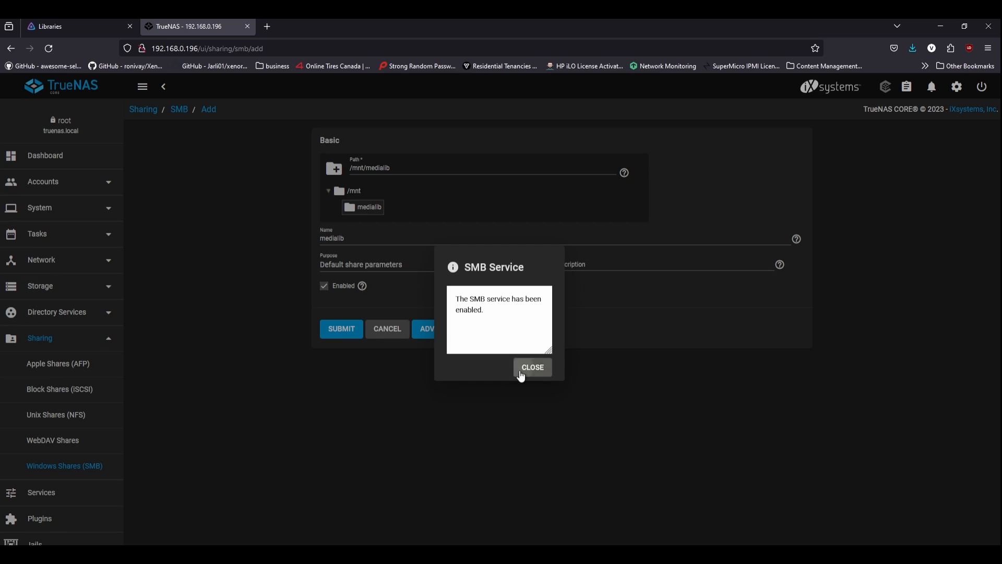
left_click(523, 372)
left_click(967, 213)
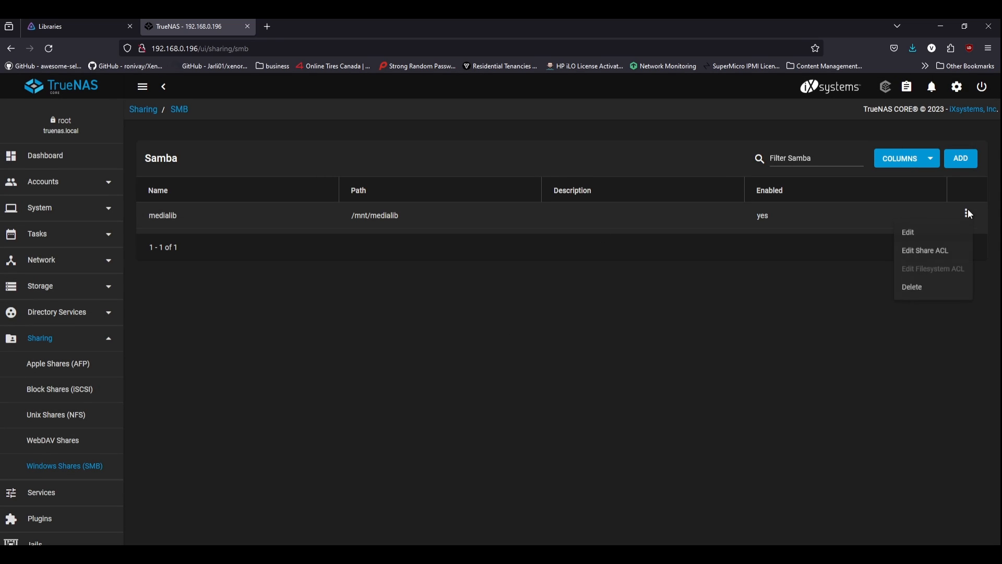
left_click(924, 251)
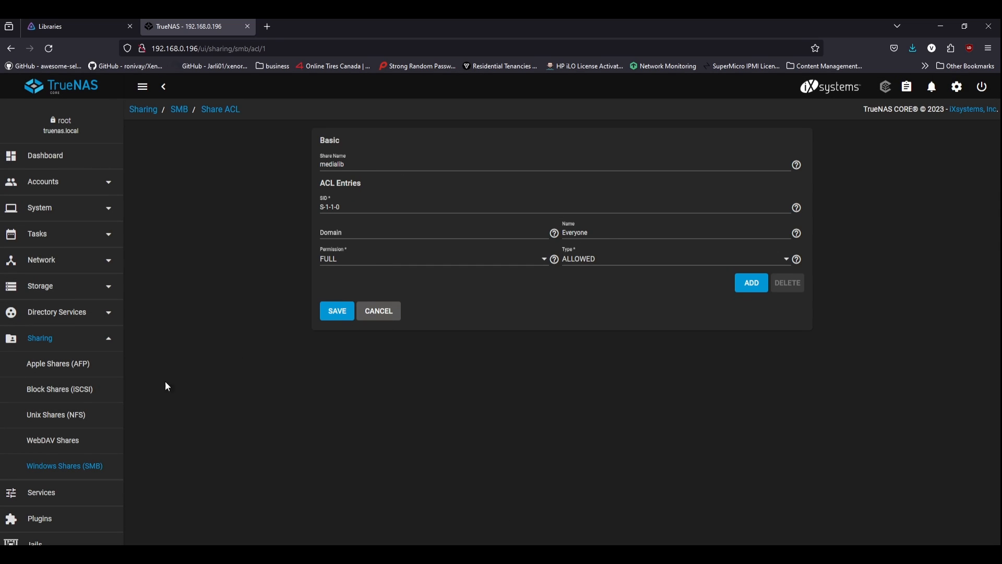
left_click(380, 312)
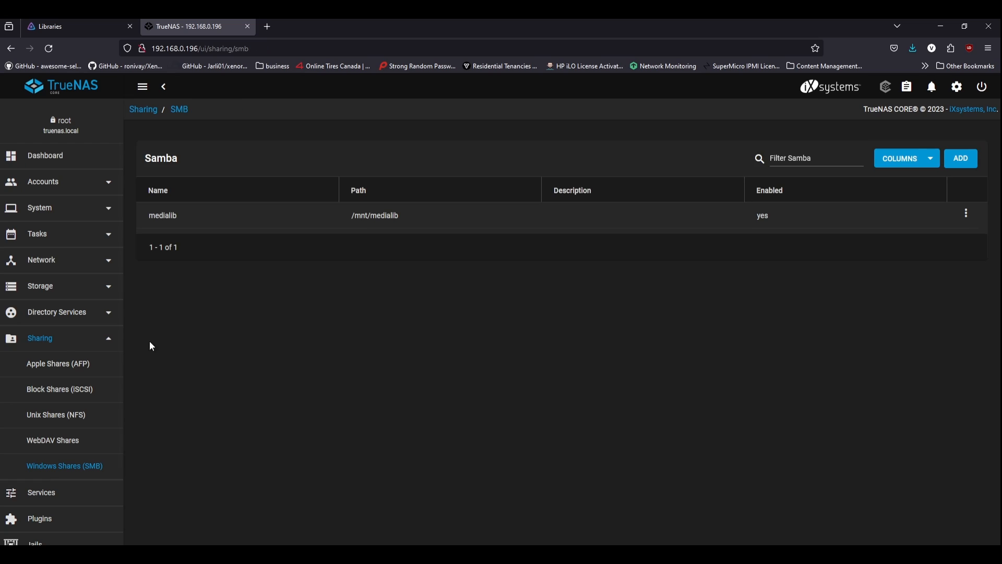
left_click(62, 181)
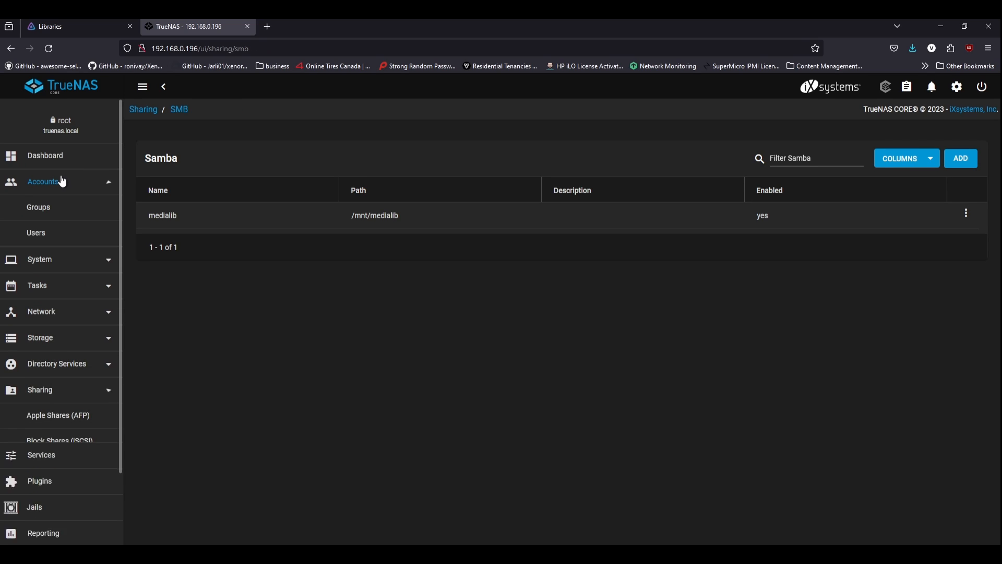
left_click(62, 182)
Step: Inspect the medialib dataset's actions under Storage > Pools without choosing any
left_click(67, 286)
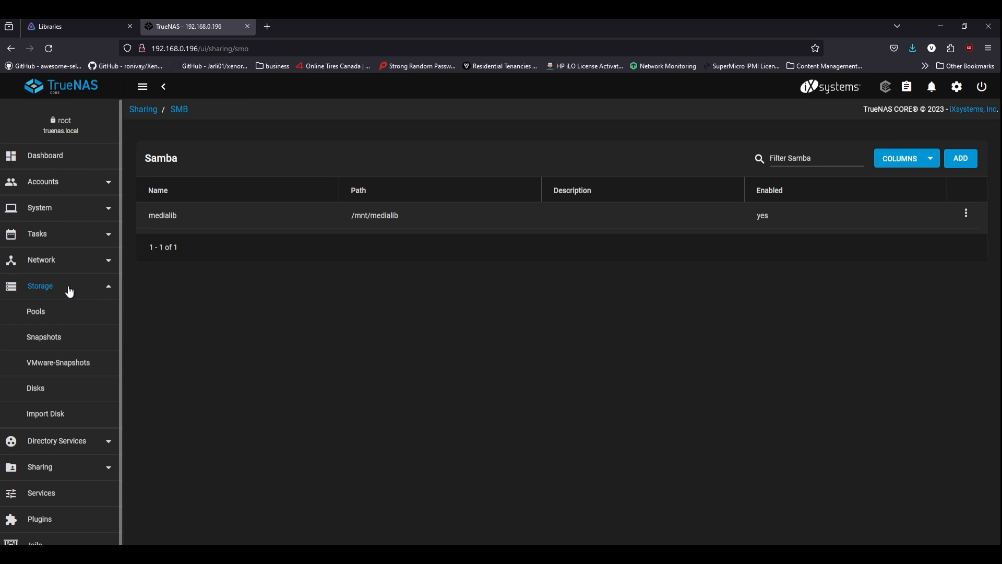
left_click(68, 311)
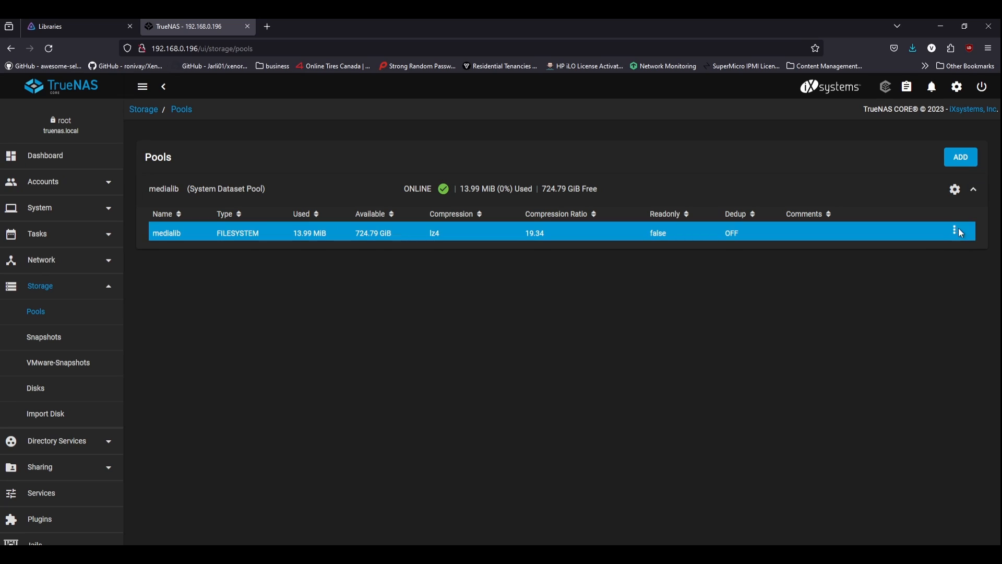
left_click(955, 230)
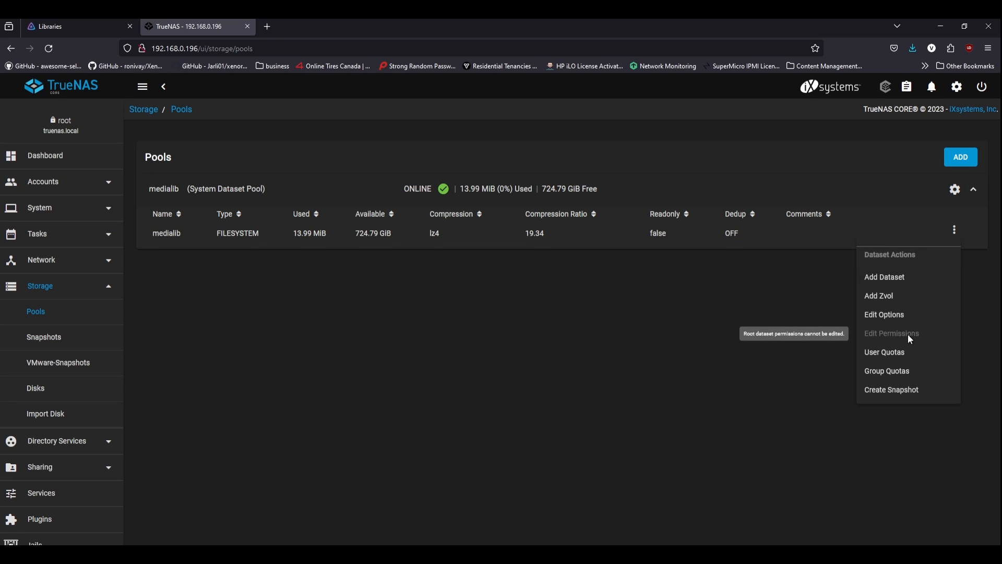
left_click(514, 421)
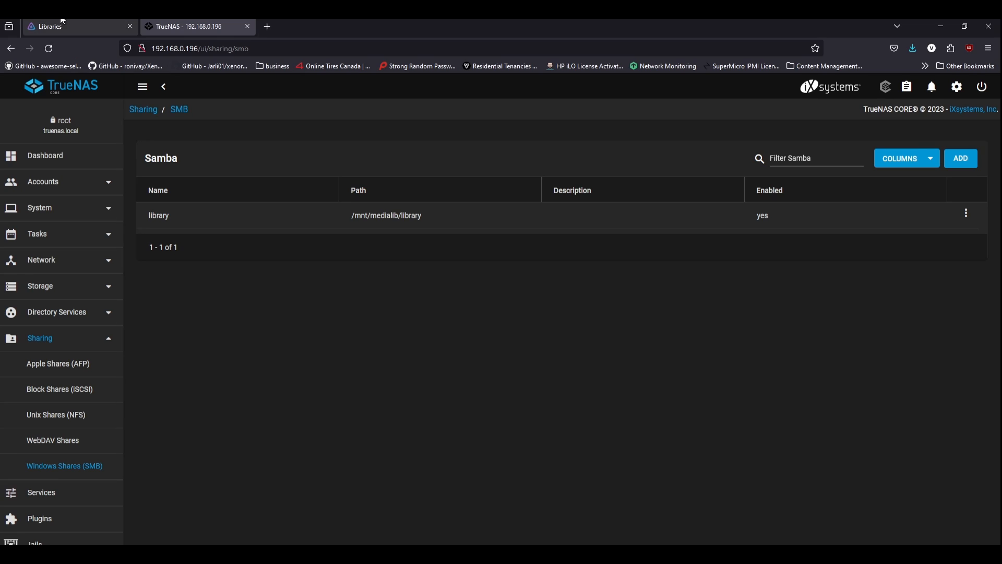
left_click(71, 31)
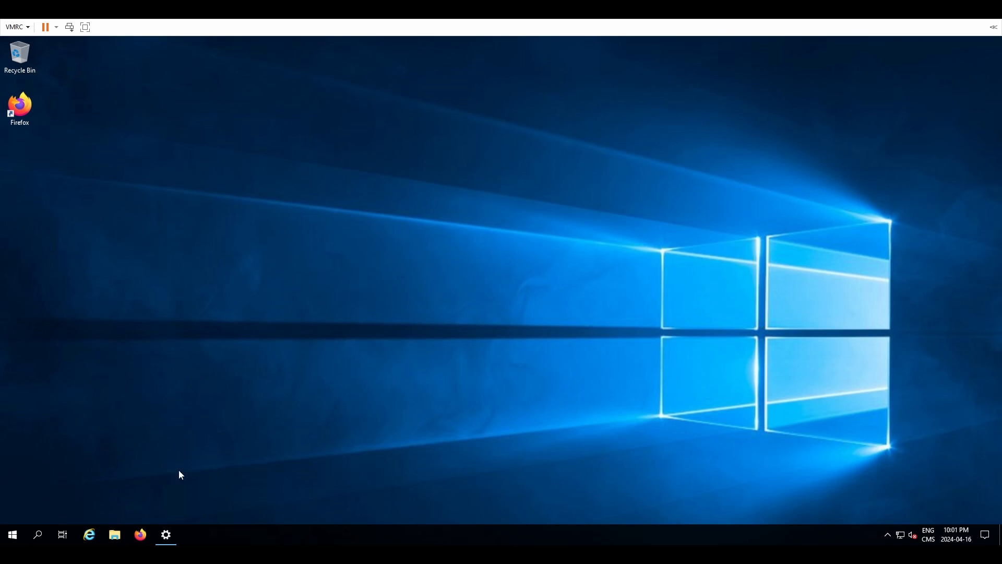
Step: Open This PC in File Explorer and cancel the Map network drive dialog
left_click(120, 543)
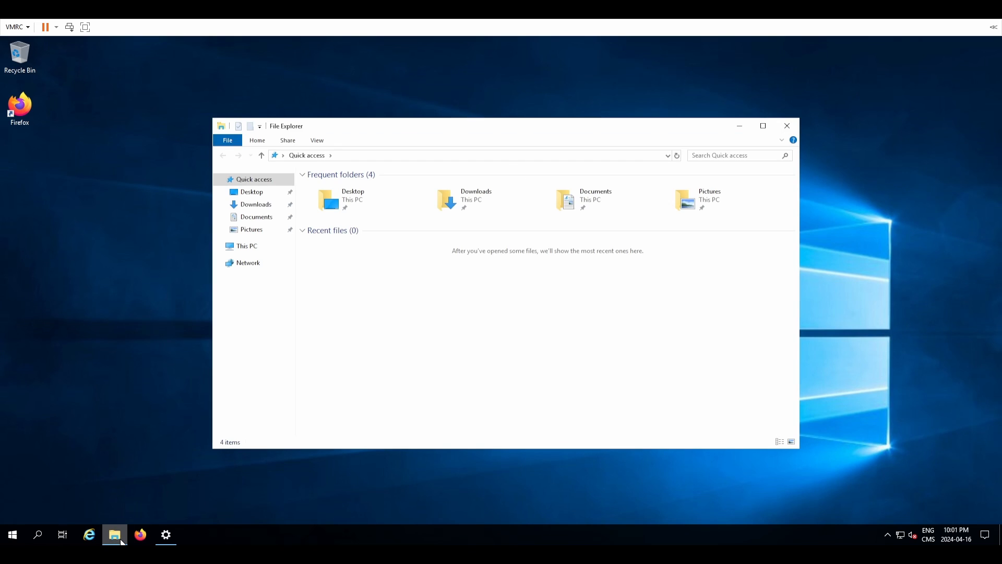
left_click(258, 249)
right_click(258, 246)
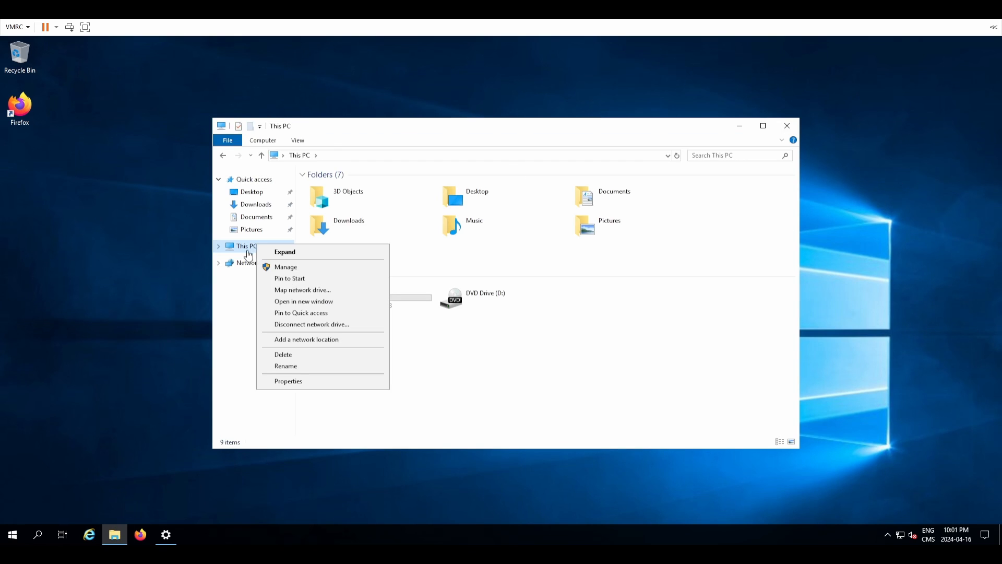
left_click(324, 294)
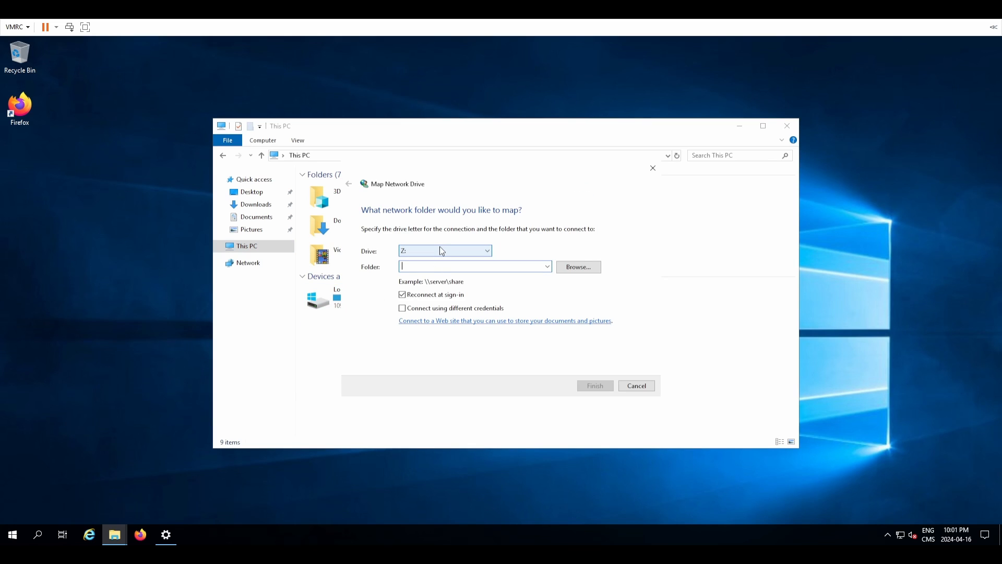
key("Escape")
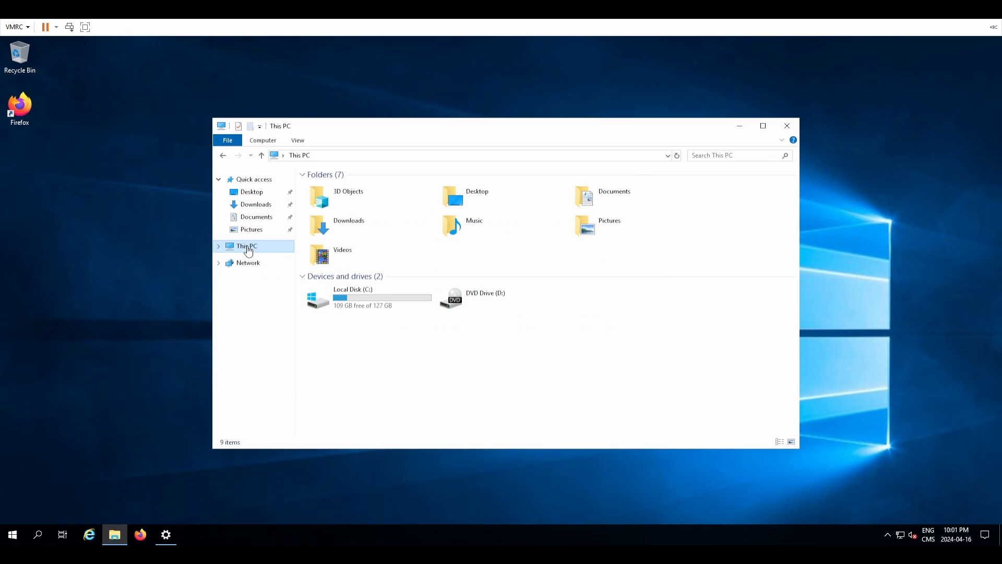
Step: Abandon the Add a network location wizard, then open a second File Explorer window
right_click(249, 251)
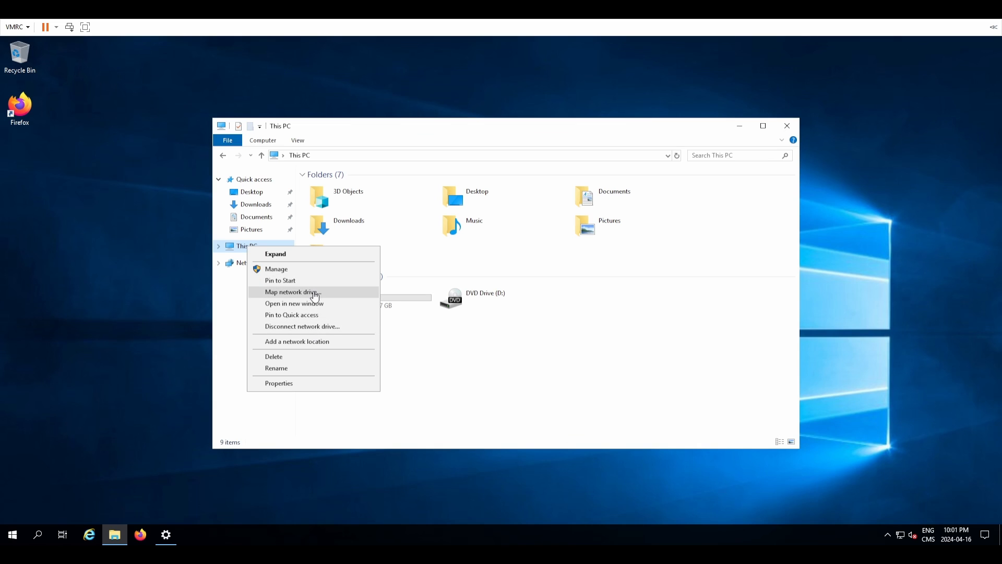
left_click(318, 341)
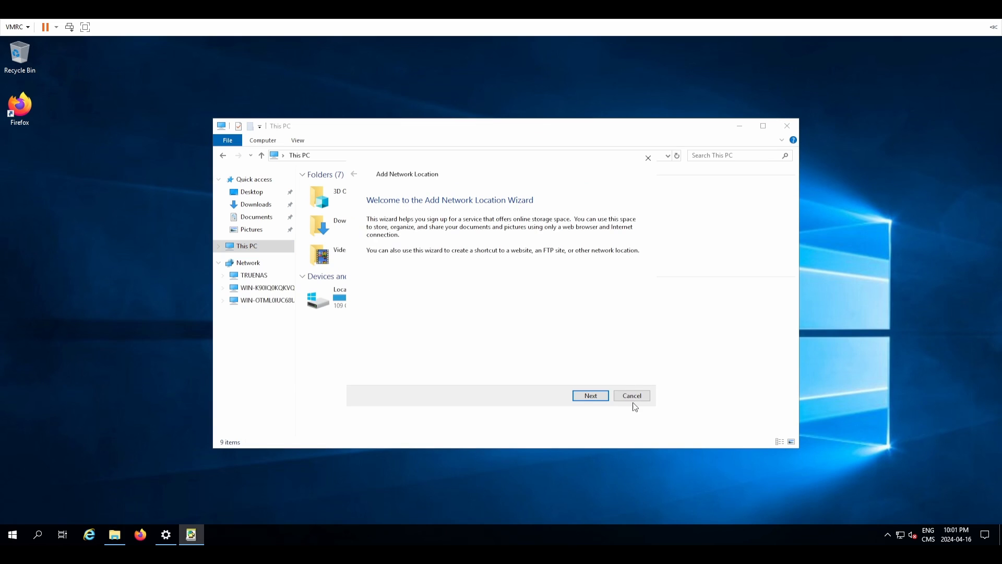
left_click(589, 398)
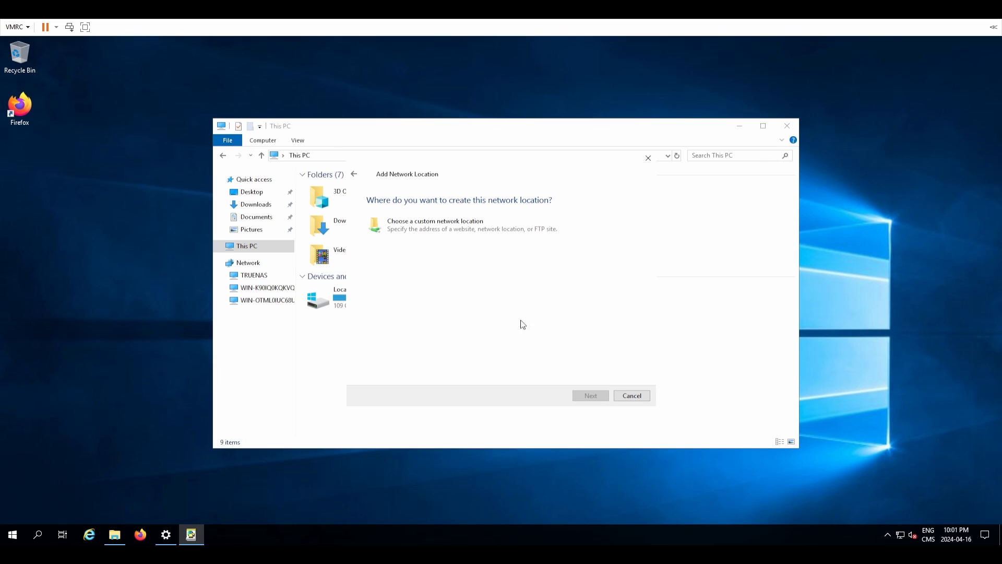
left_click(446, 228)
left_click(600, 399)
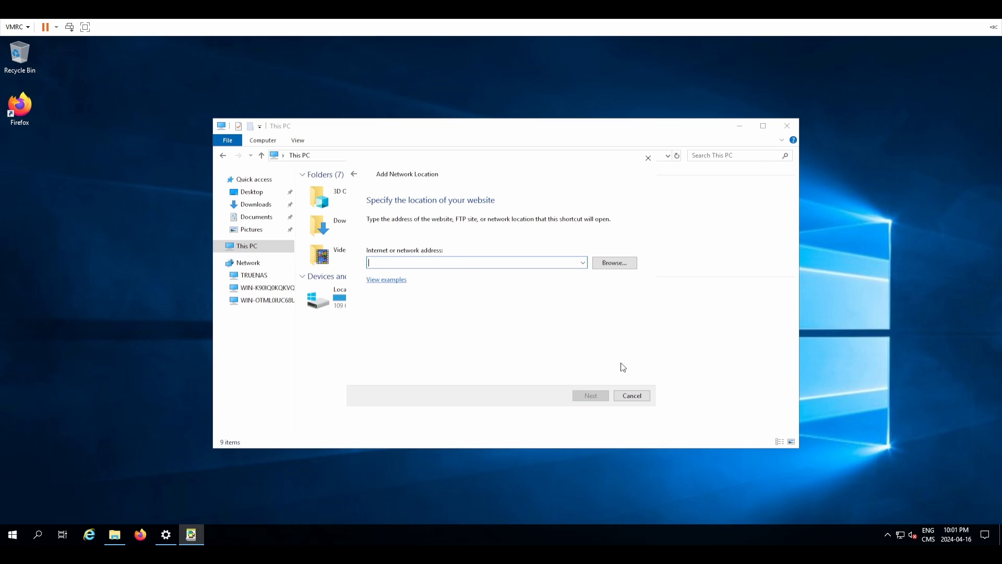
left_click(632, 395)
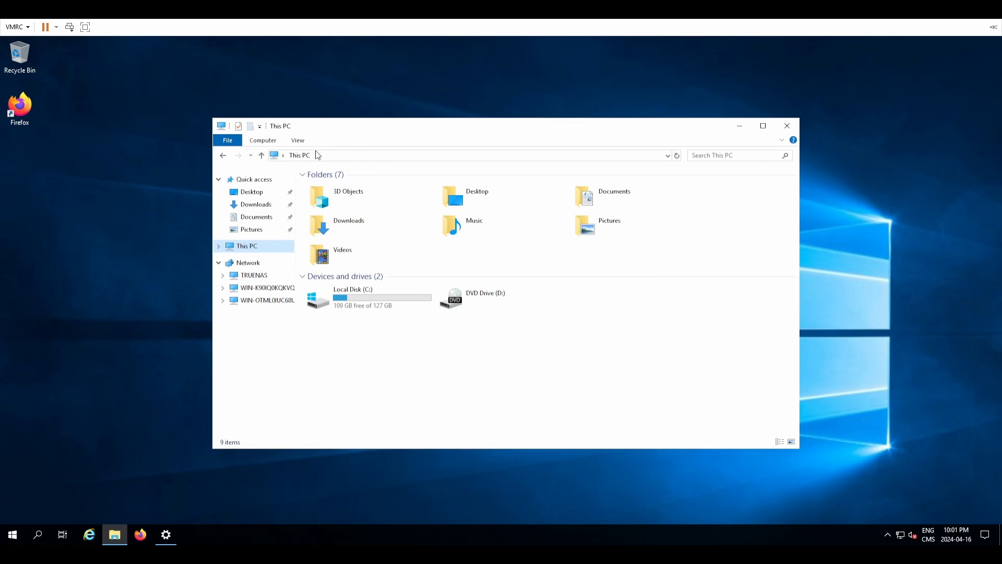
right_click(123, 531)
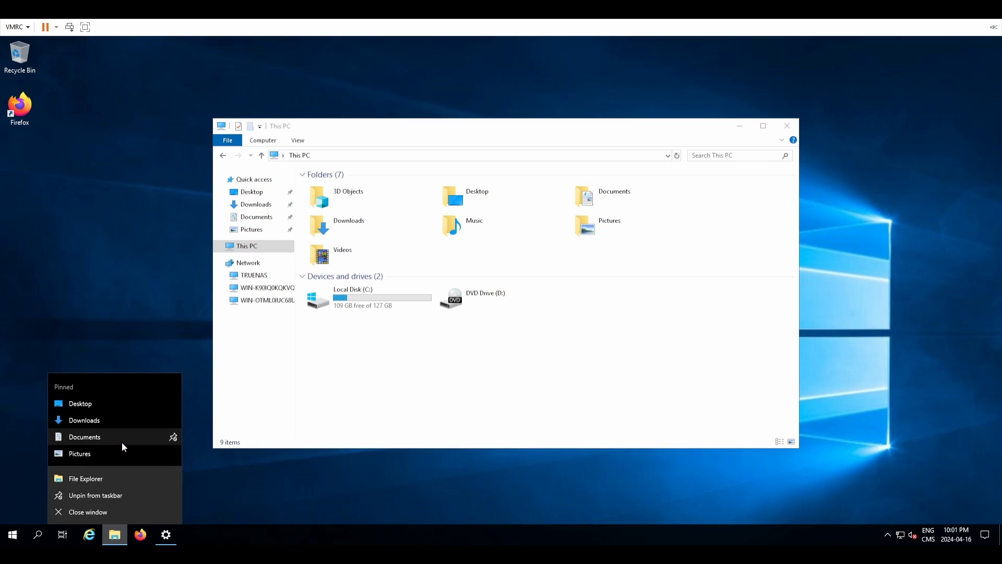
left_click(95, 478)
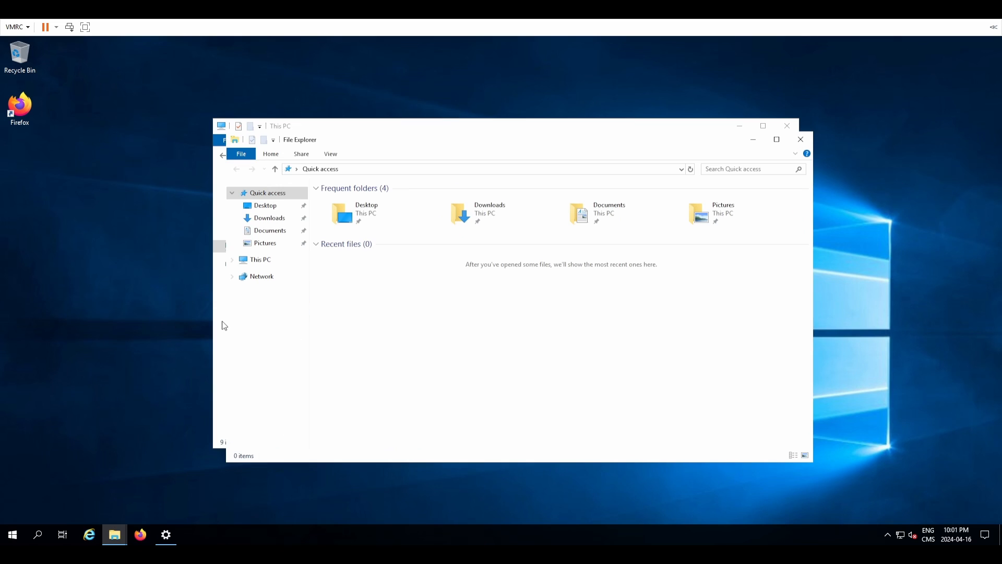
Step: Connect to \\192.168.0.196 in File Explorer, logging in with the jellyfin user's credentials
left_click(371, 171)
type("\\")
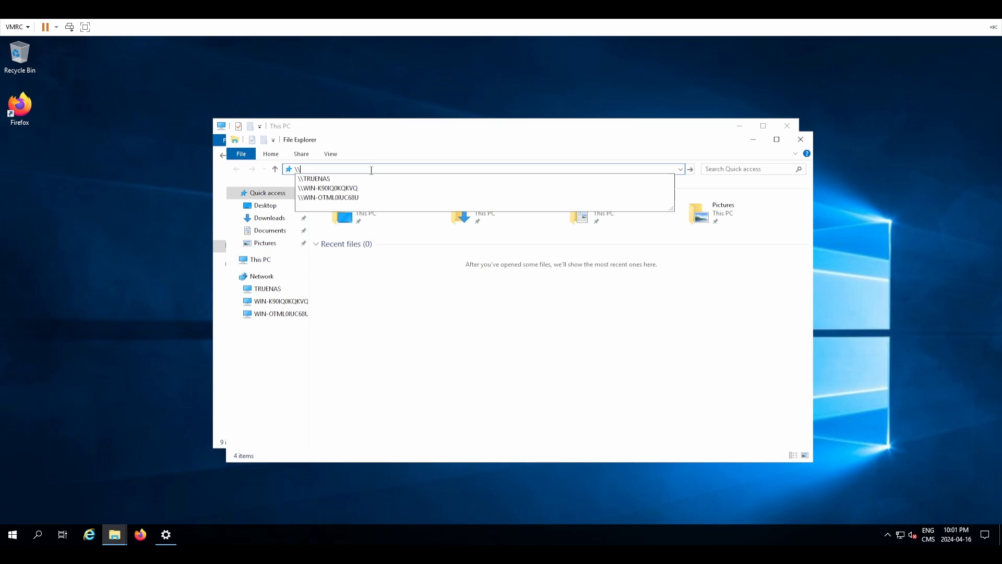
type("192.168.")
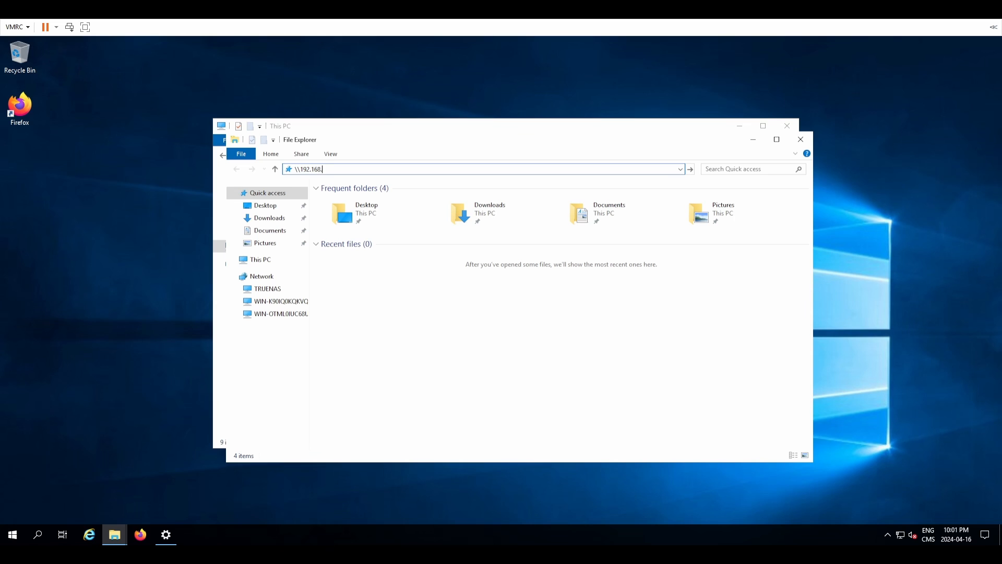
type("0.196")
key("Return")
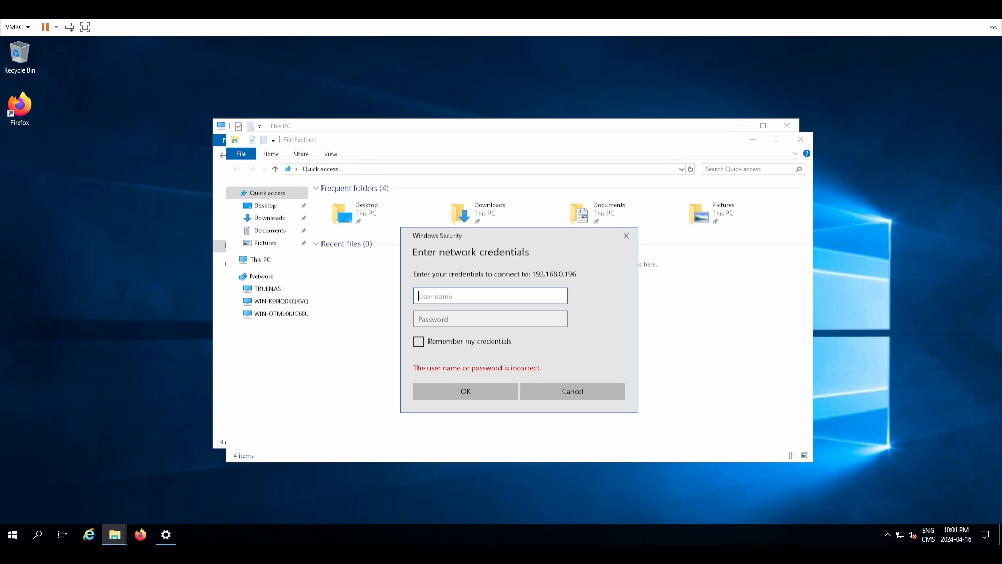
type("jellyfin")
key("Tab")
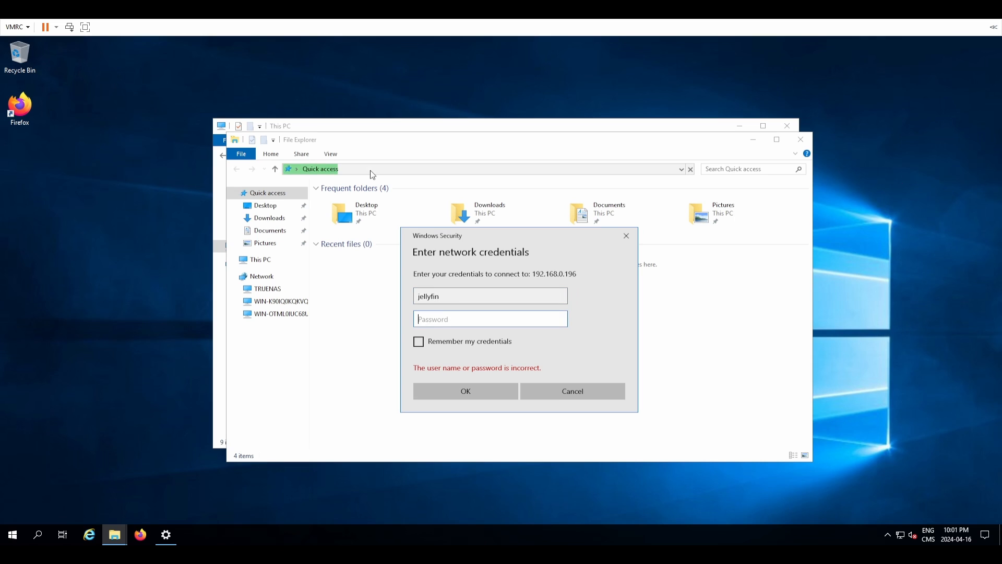
type("jellyfin")
key("Return")
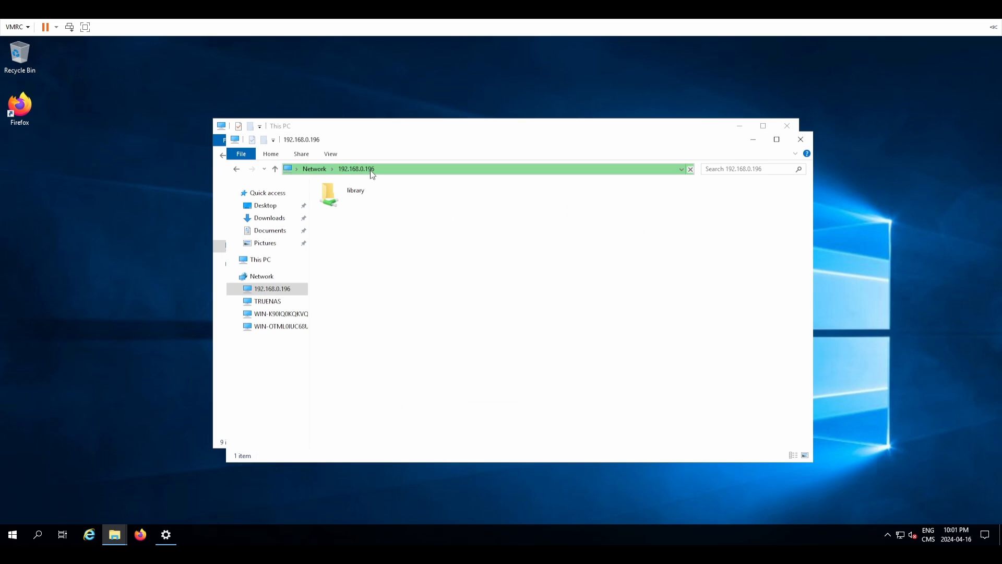
Step: Create two new folders, movies and shows, inside the library share
double_click(362, 192)
right_click(363, 221)
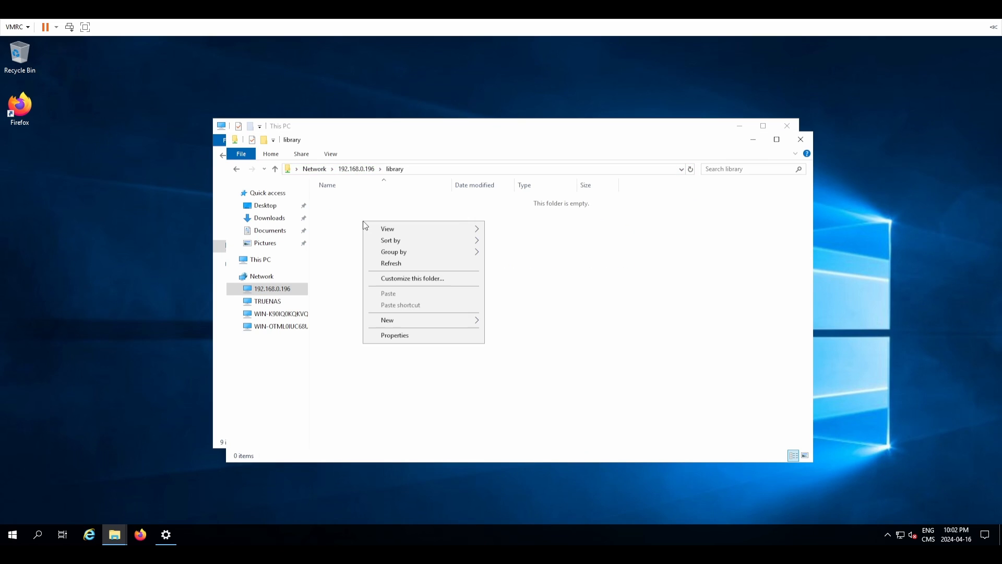
left_click(498, 321)
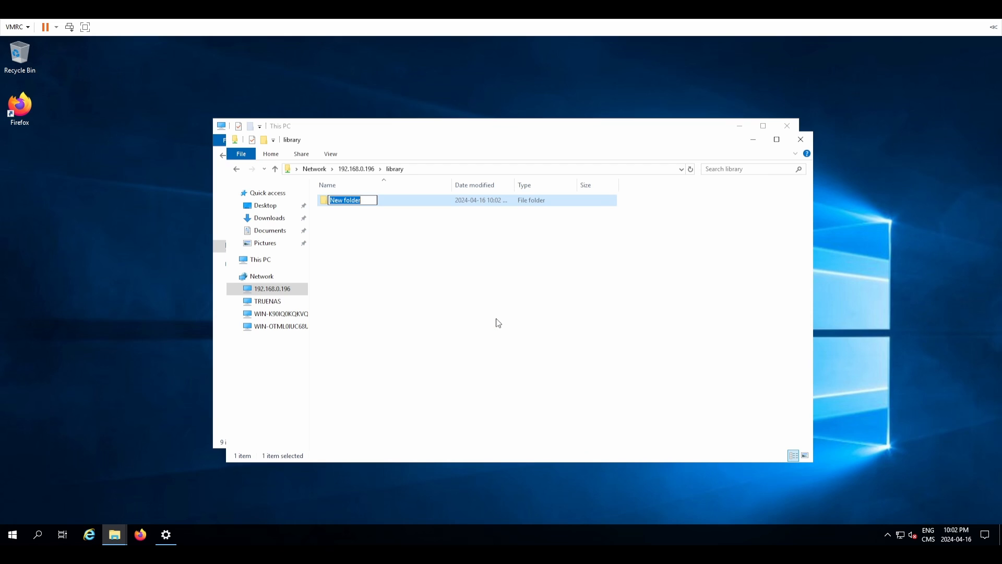
type("movies")
key("Return")
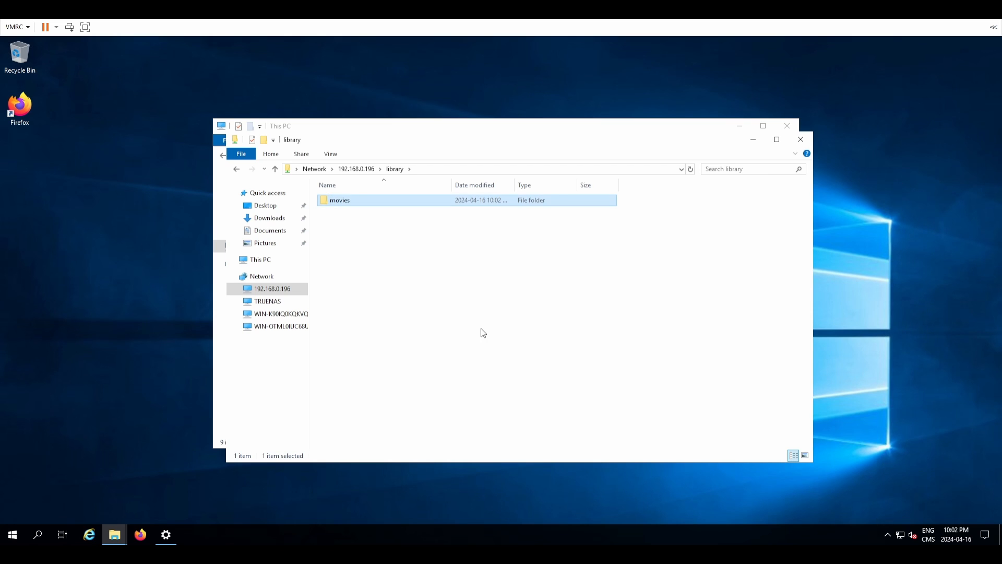
right_click(482, 329)
mouse_move(542, 436)
left_click(609, 440)
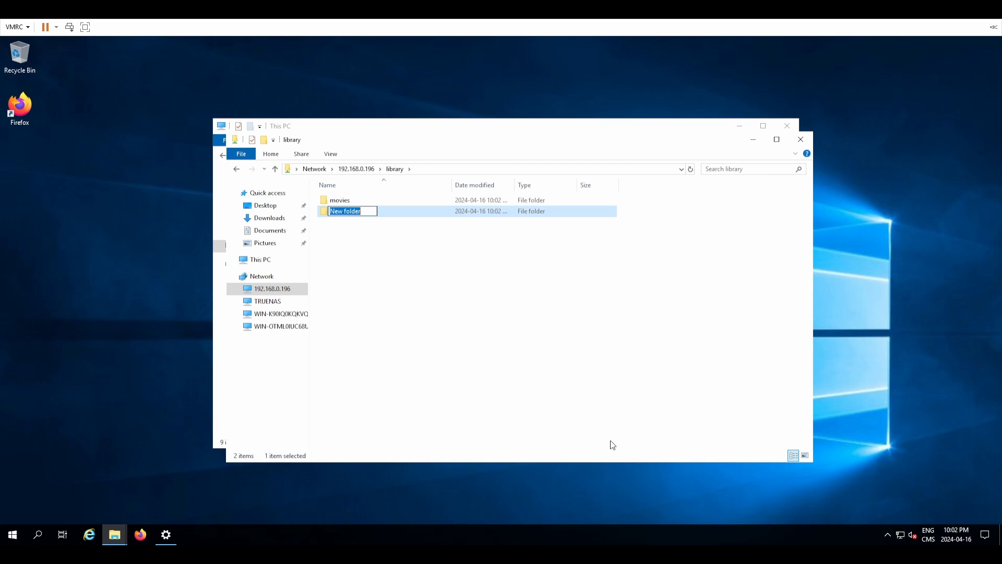
type("shows")
key("Return")
key("Return")
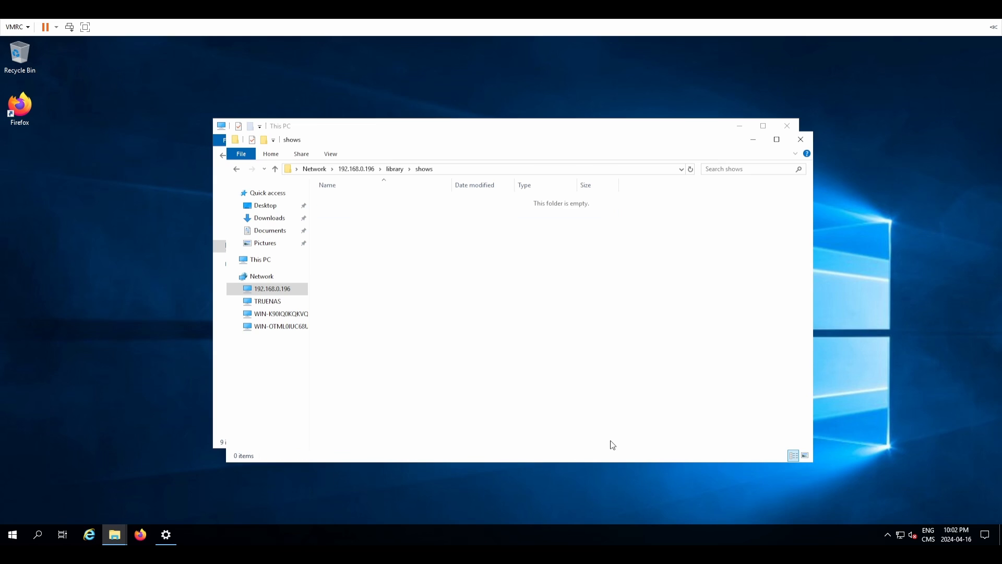
Step: Open the movies folder and reveal its full network path
key("BackSpace")
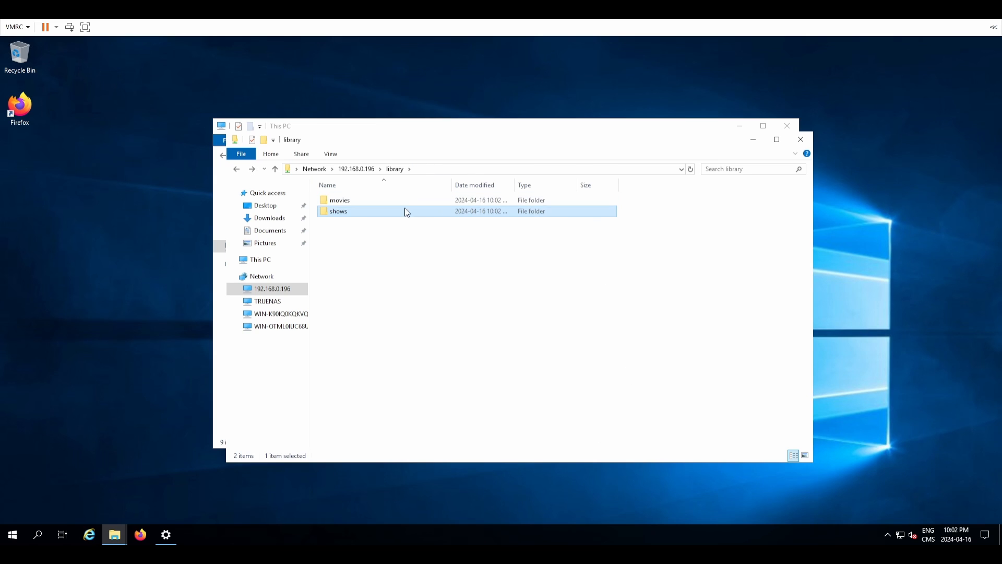
left_click(406, 203)
double_click(405, 203)
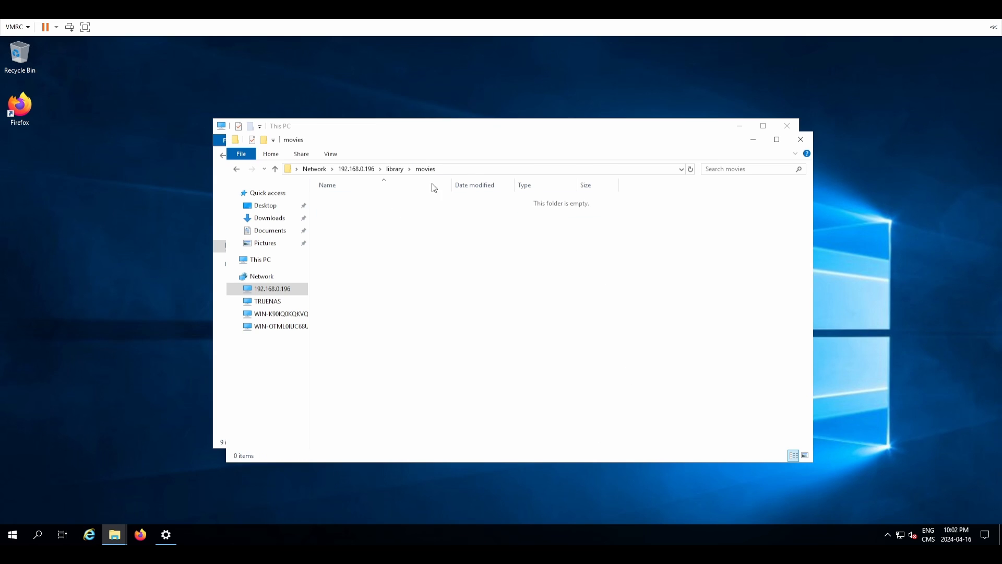
left_click(489, 170)
key("ctrl+c")
left_click_drag(406, 132, 521, 116)
left_click(217, 315)
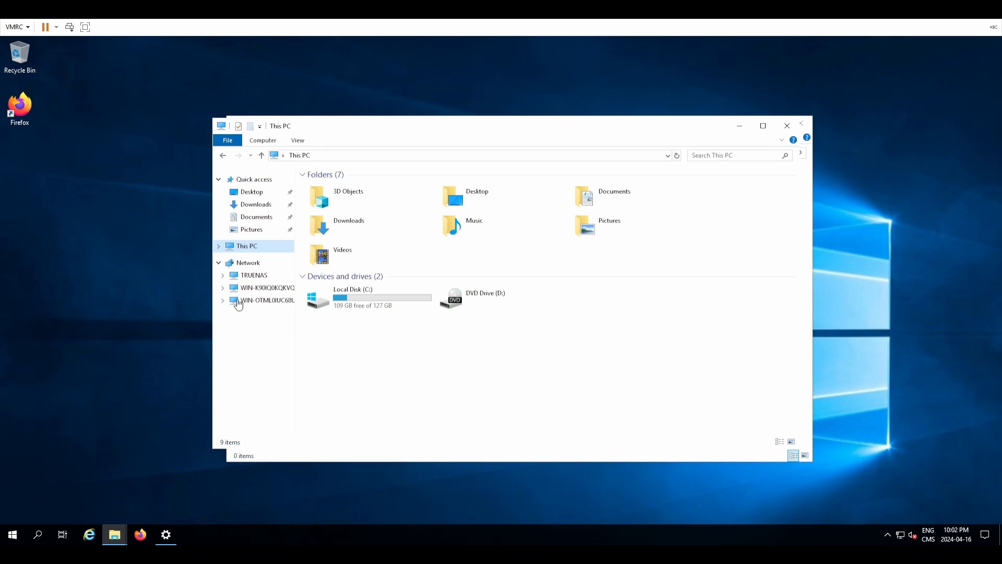
Step: Add the pasted movies share path as a network location named movies under This PC
right_click(243, 248)
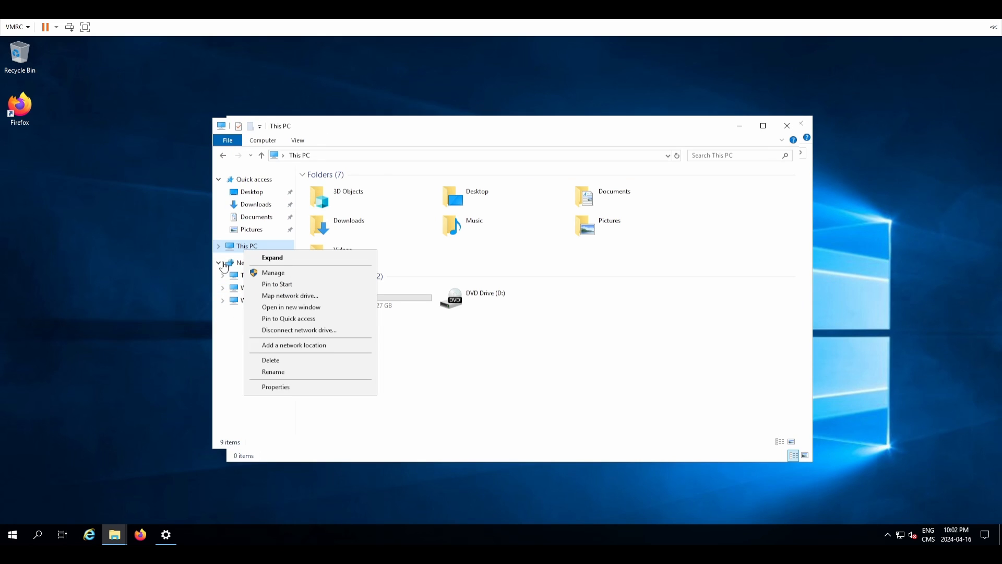
left_click(330, 347)
left_click(579, 397)
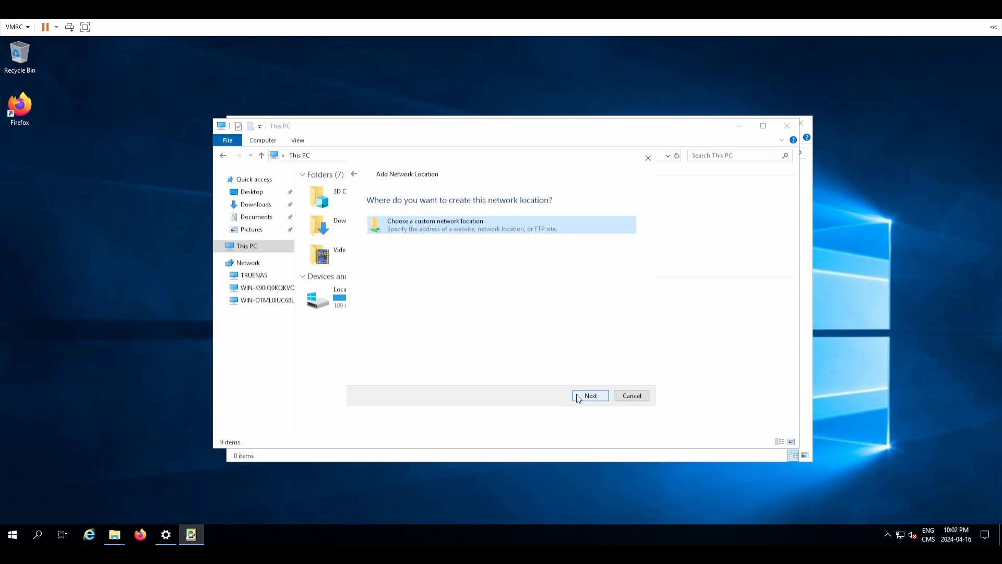
left_click(578, 396)
key("ctrl+v")
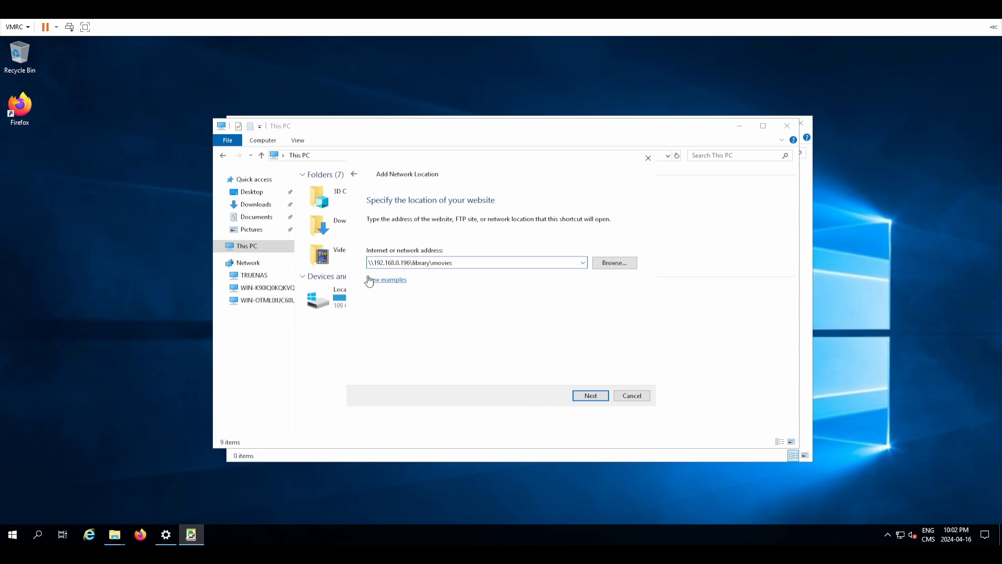
left_click_drag(373, 265, 484, 272)
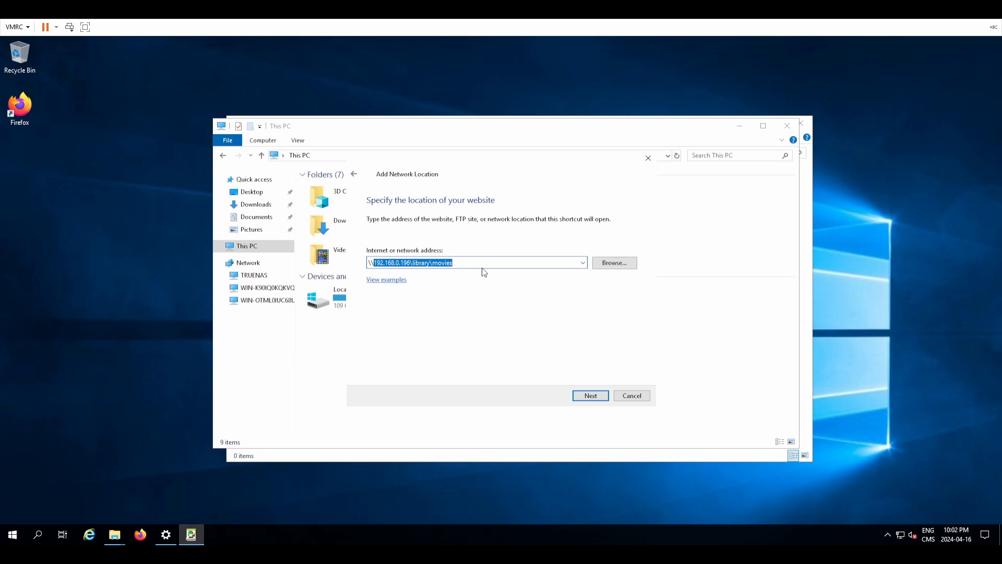
left_click(450, 264)
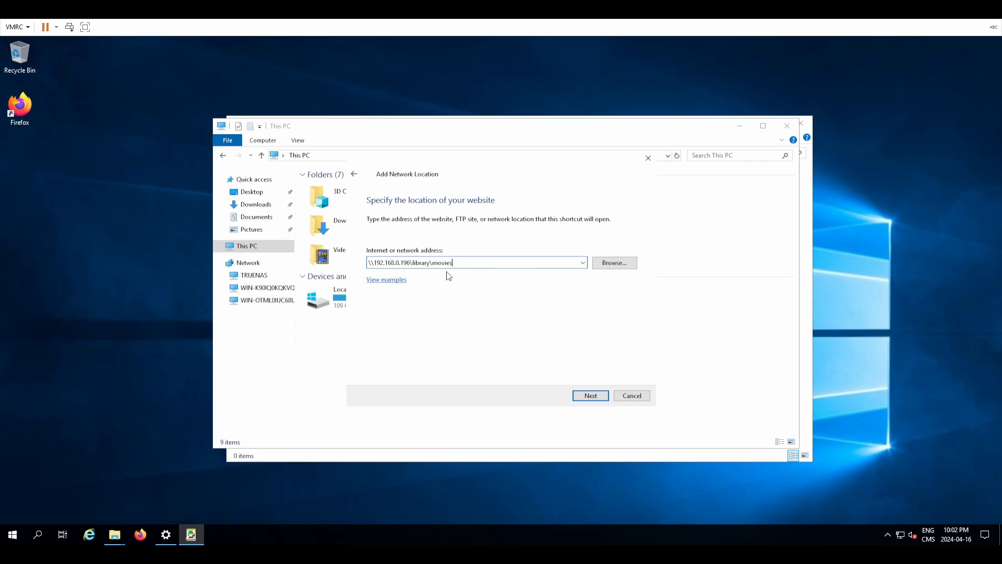
left_click(587, 397)
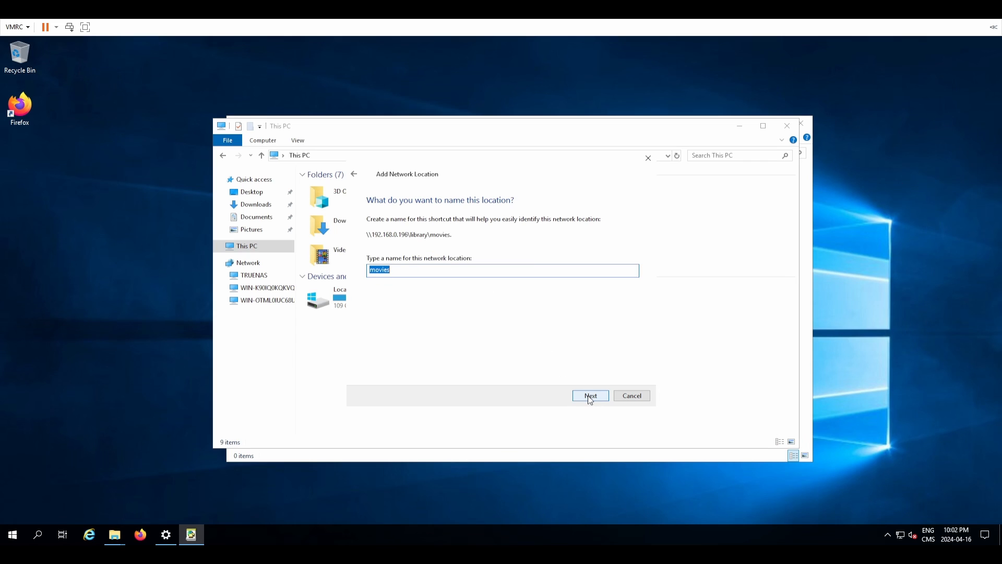
left_click(590, 395)
left_click(590, 397)
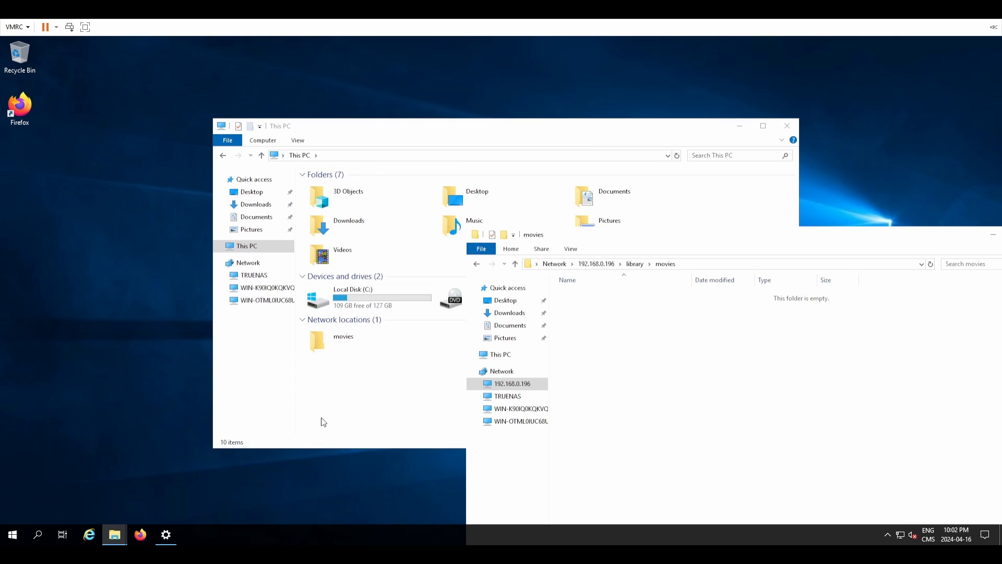
Step: Open the library share's shows folder and select its full path
left_click(136, 507)
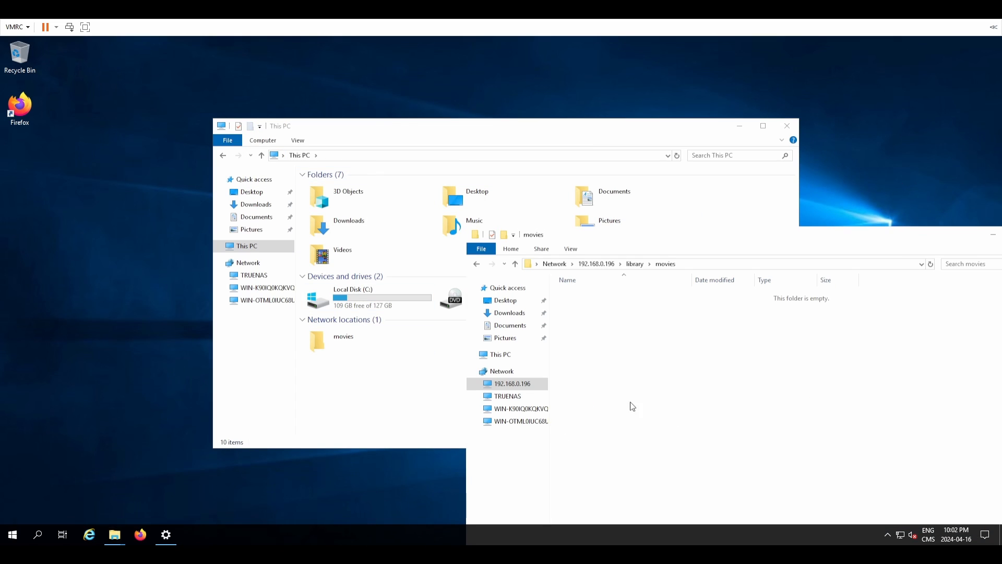
left_click(635, 264)
double_click(631, 306)
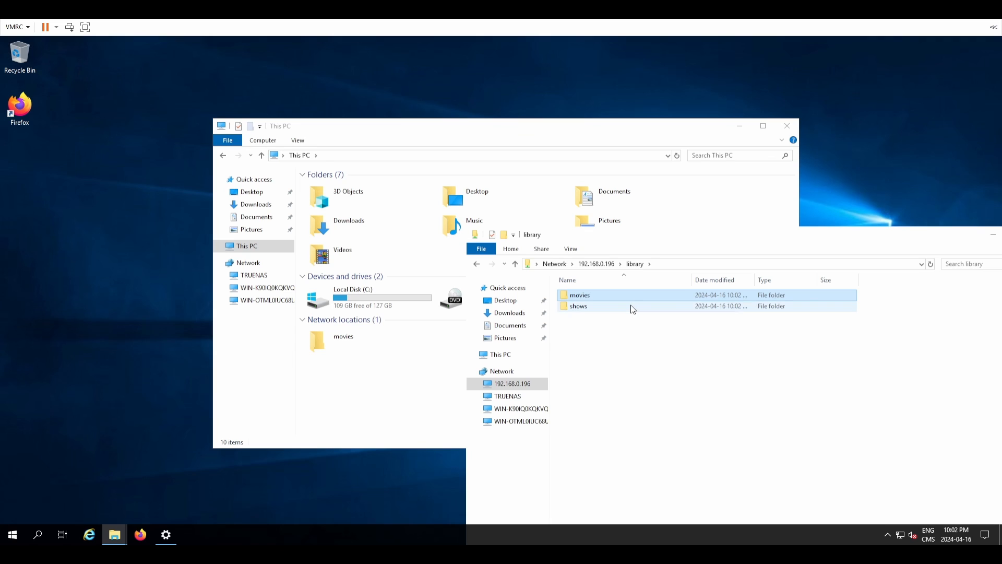
left_click(687, 265)
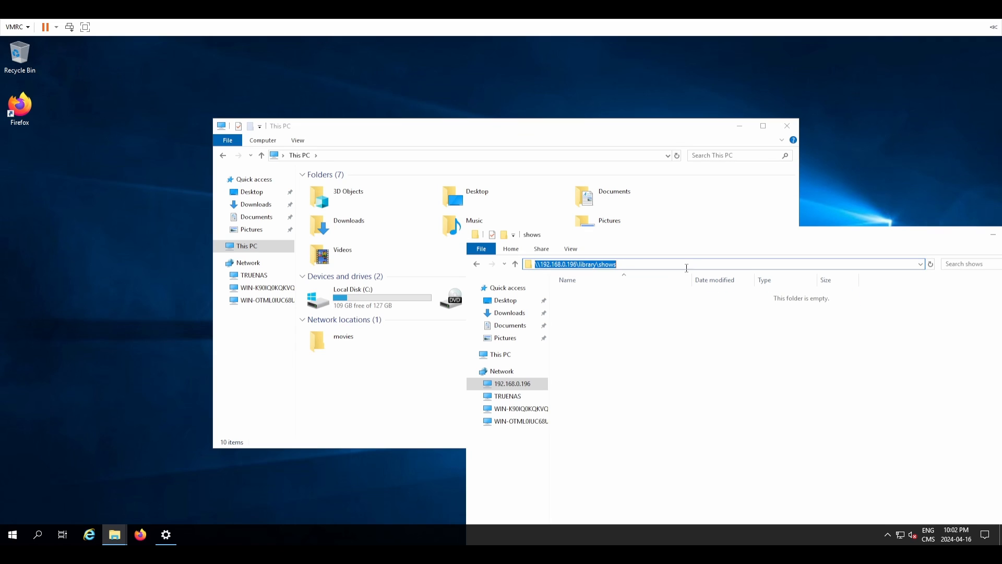
Step: Add the shows folder path as a network location named shows, then close the shows window
right_click(255, 245)
left_click(310, 338)
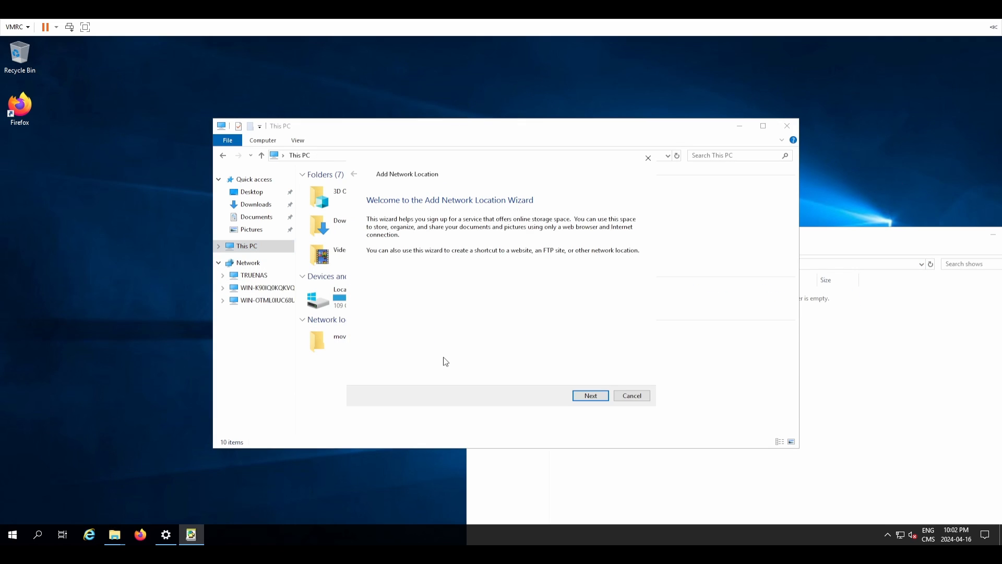
left_click(590, 395)
left_click(590, 396)
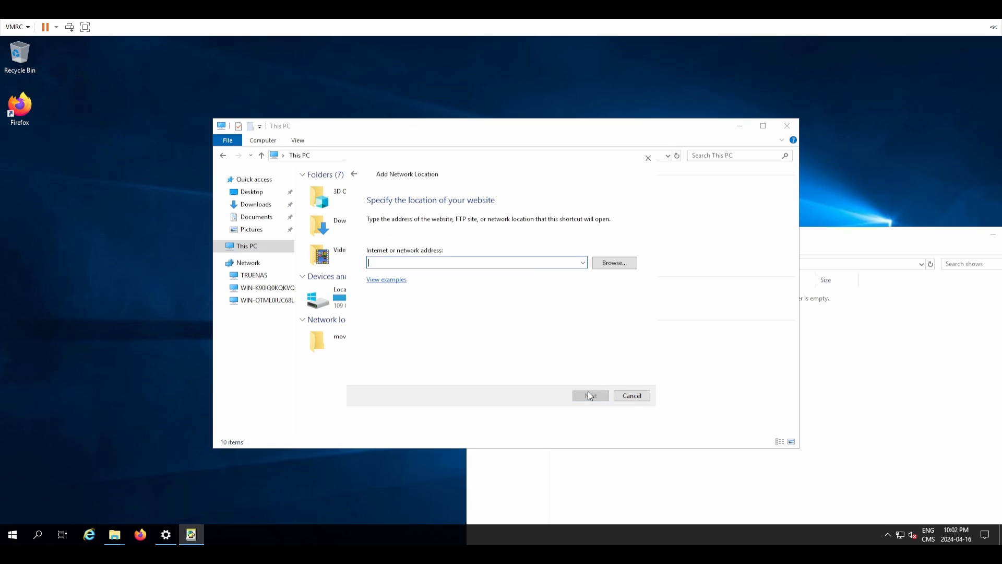
key("ctrl+v")
left_click(591, 396)
left_click(590, 396)
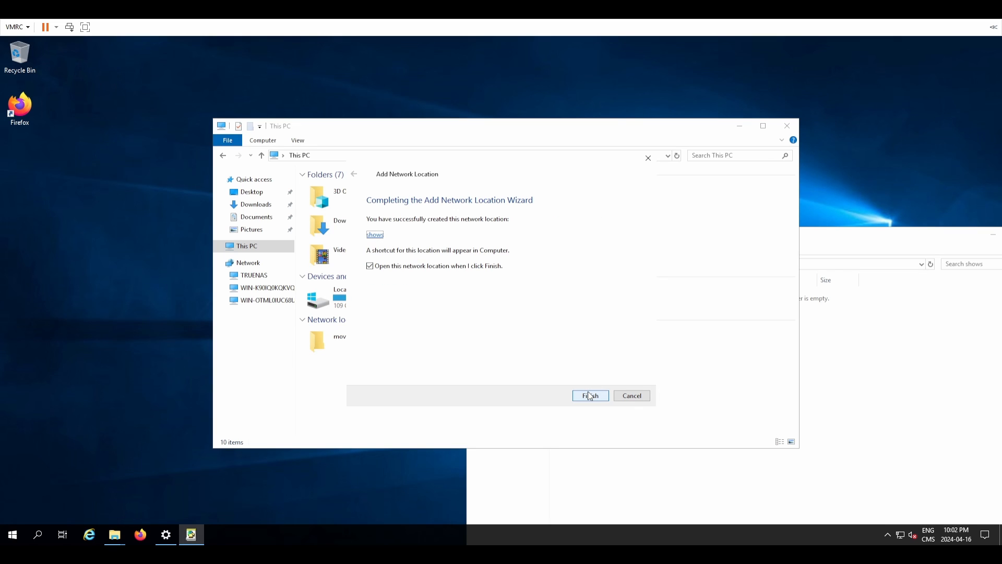
left_click(590, 396)
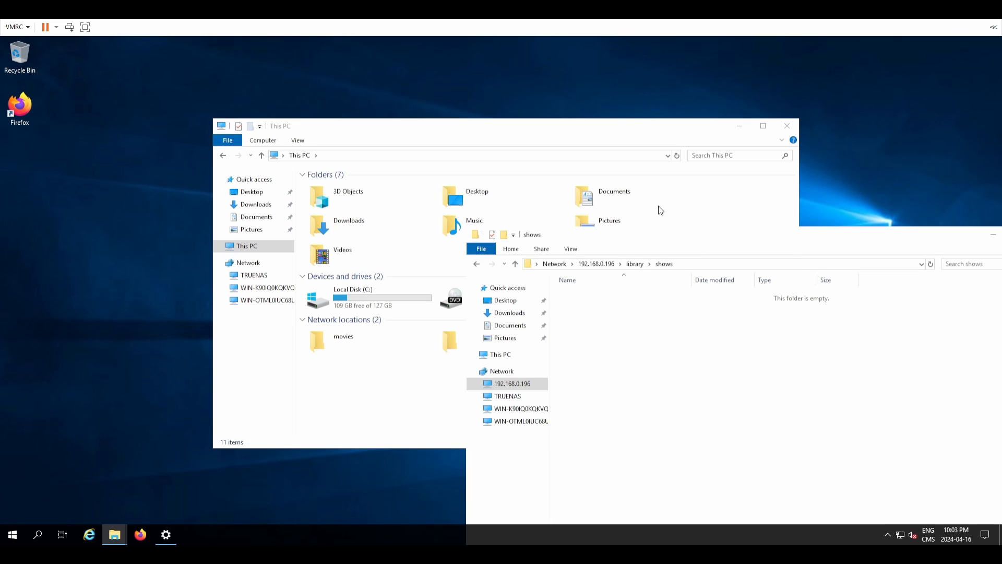
right_click(740, 236)
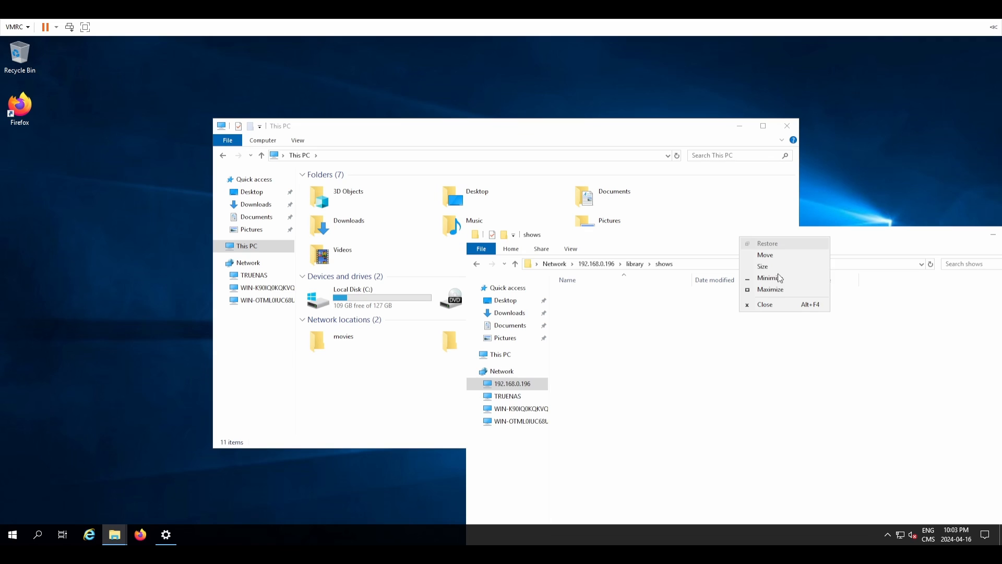
left_click(782, 307)
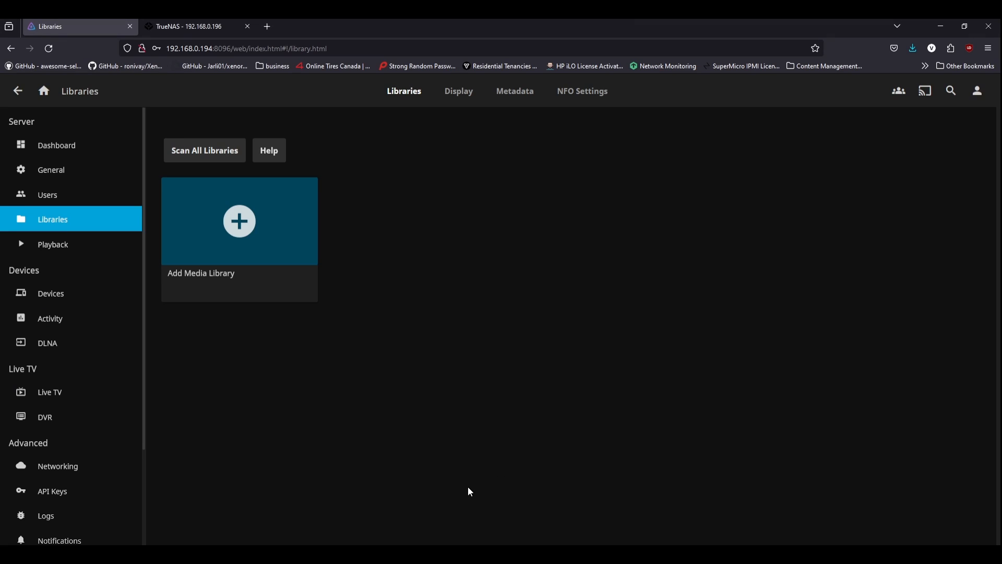
Step: Start a new media library with content type Movies, leaving the language settings unchanged
left_click(292, 224)
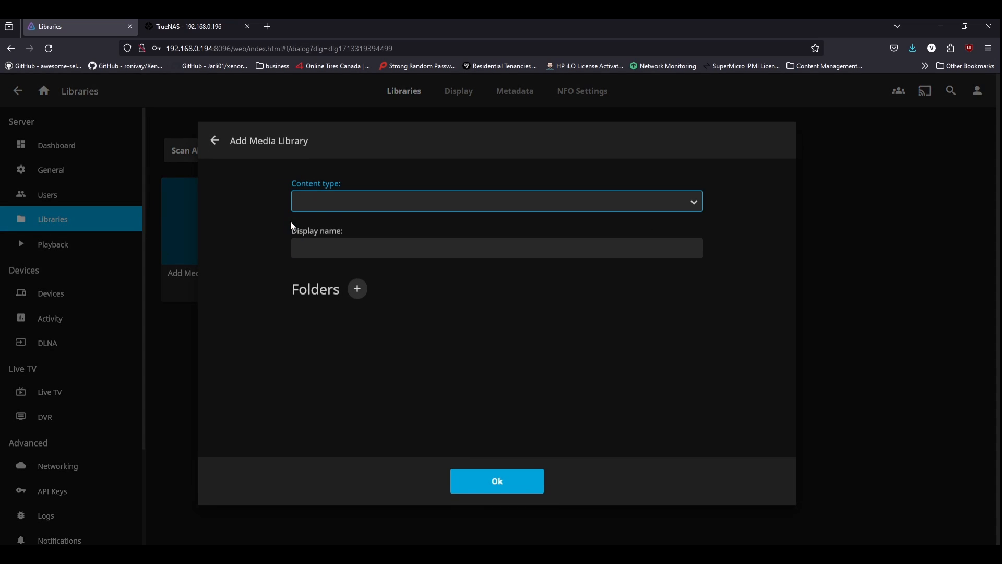
left_click(346, 233)
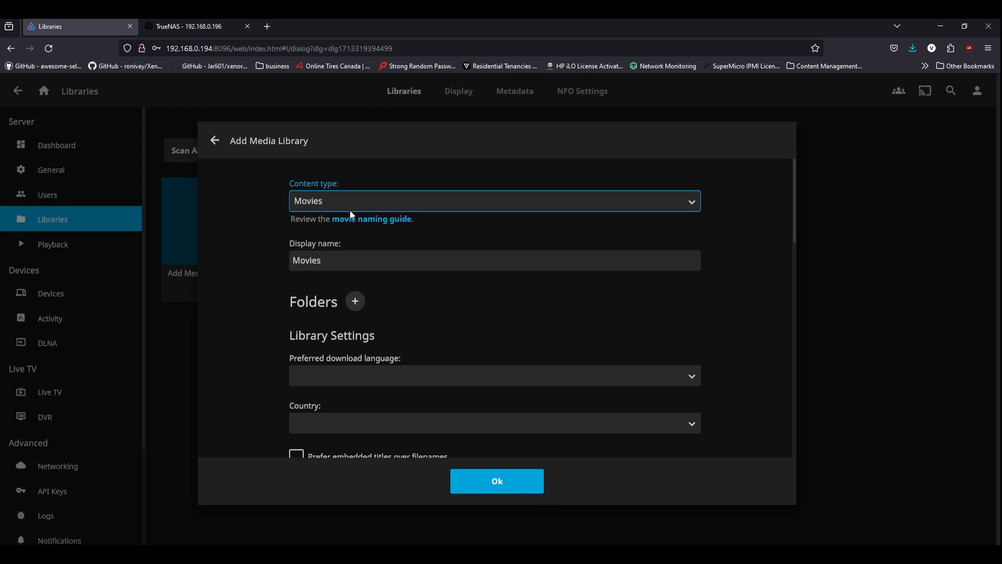
left_click(332, 262)
left_click(443, 297)
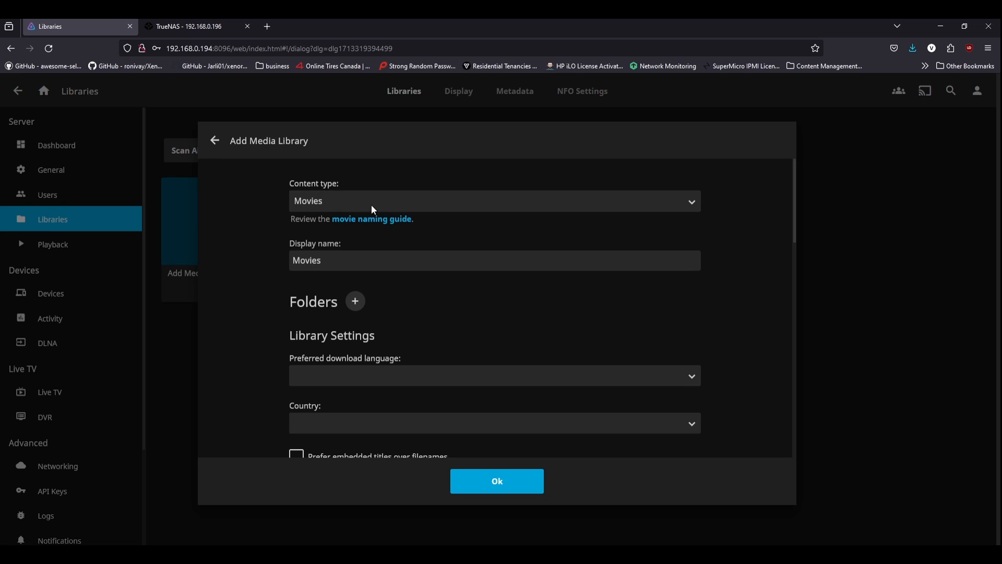
scroll(420, 324, "down", 3)
left_click(337, 246)
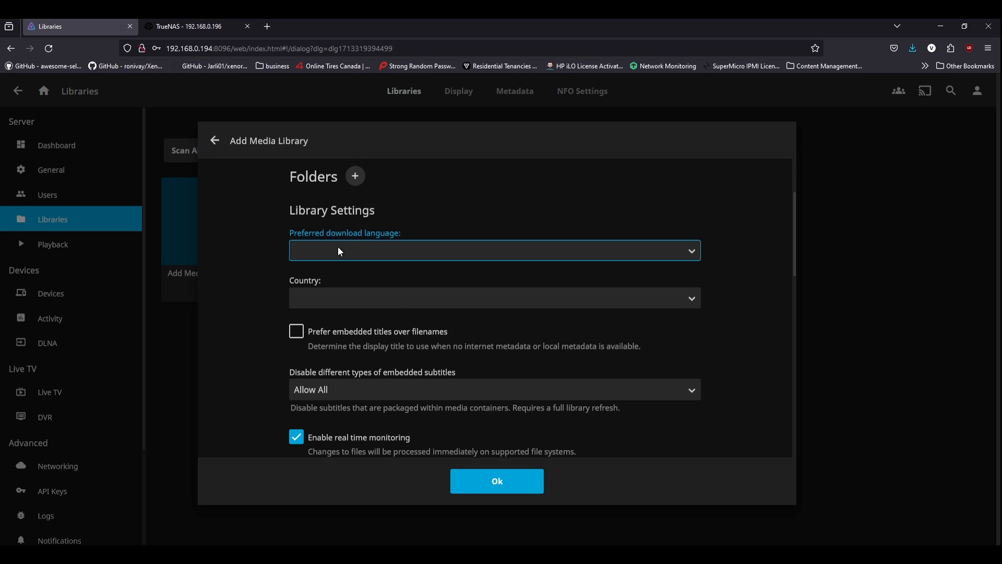
left_click(254, 308)
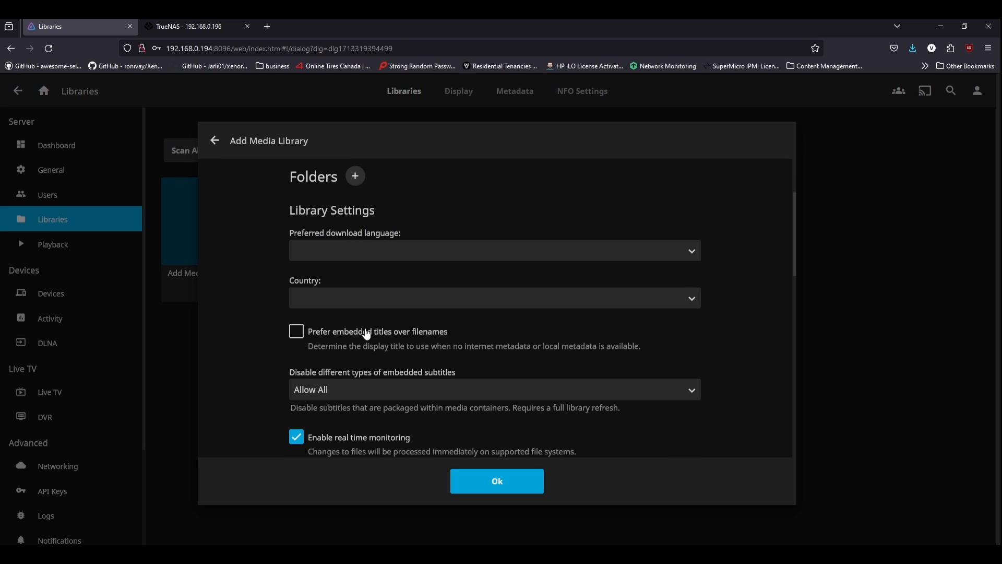
scroll(280, 205, "up", 1)
scroll(271, 219, "up", 3)
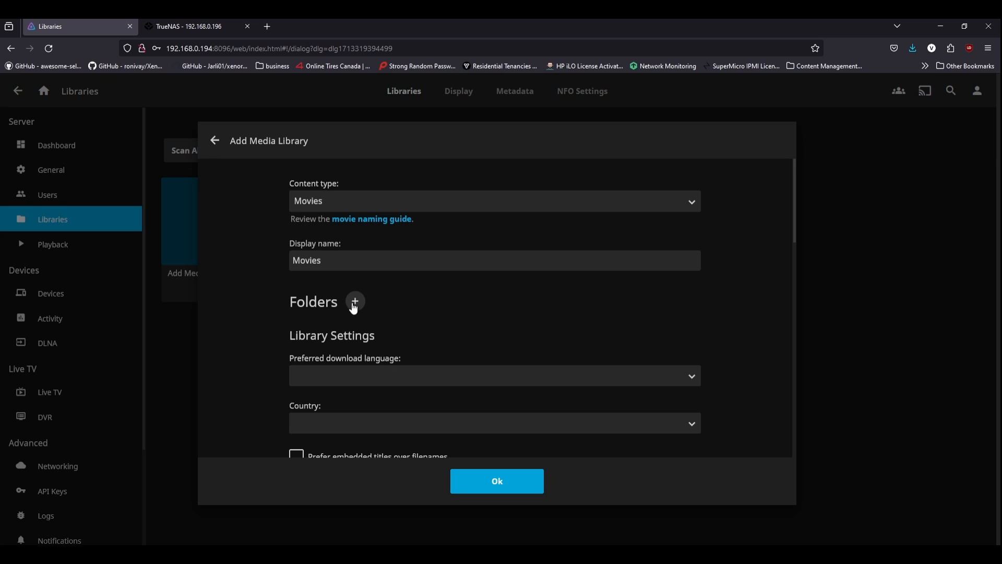
Step: Add a media folder with shared network folder \\192.168.0.196\library\movies and confirm it
left_click(354, 308)
left_click_drag(354, 308, 236, 309)
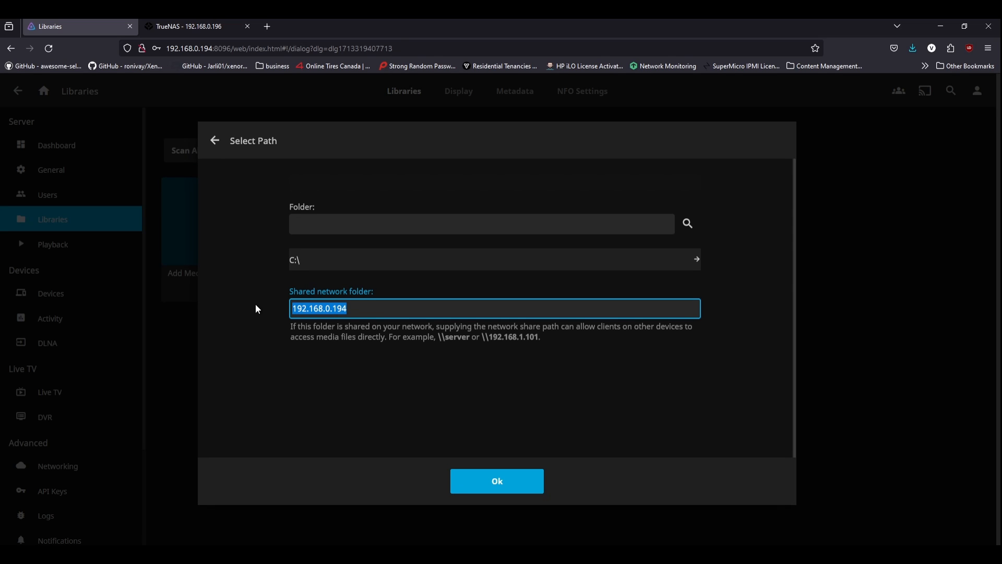
type("192.168.0.196")
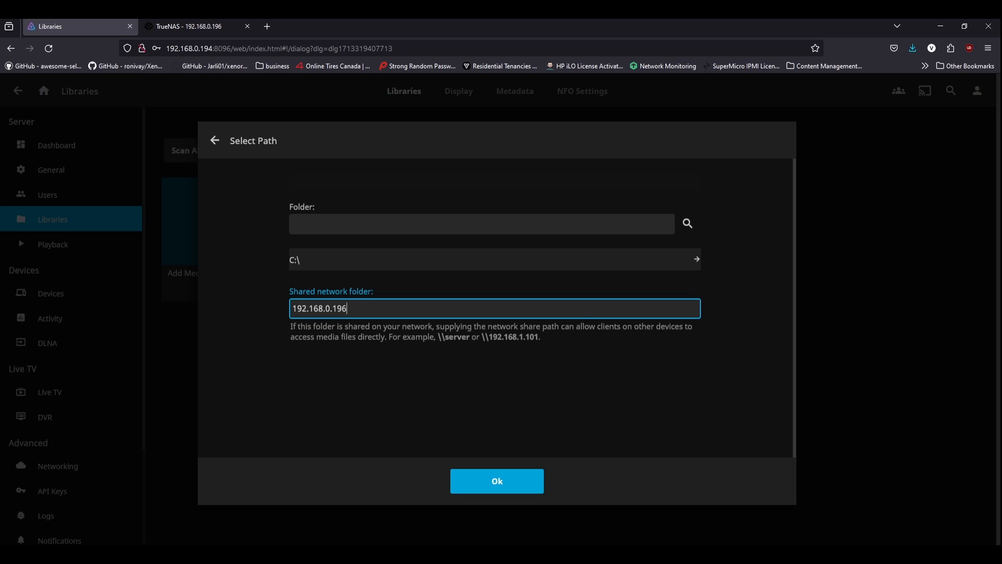
type("\\")
key("Home")
type("\\192.168.0.196\\library\\movies")
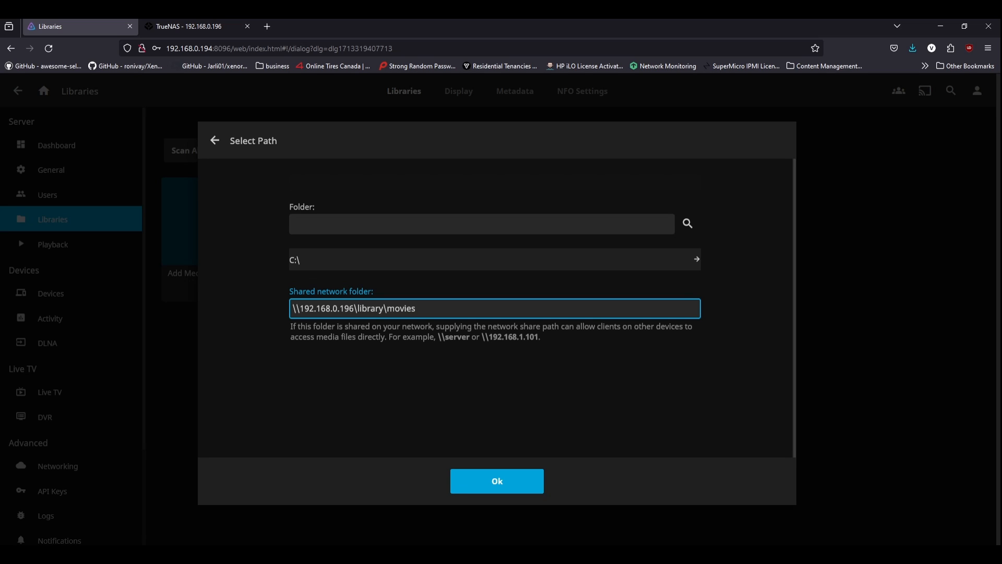
triple_click(398, 308)
key("ctrl+c")
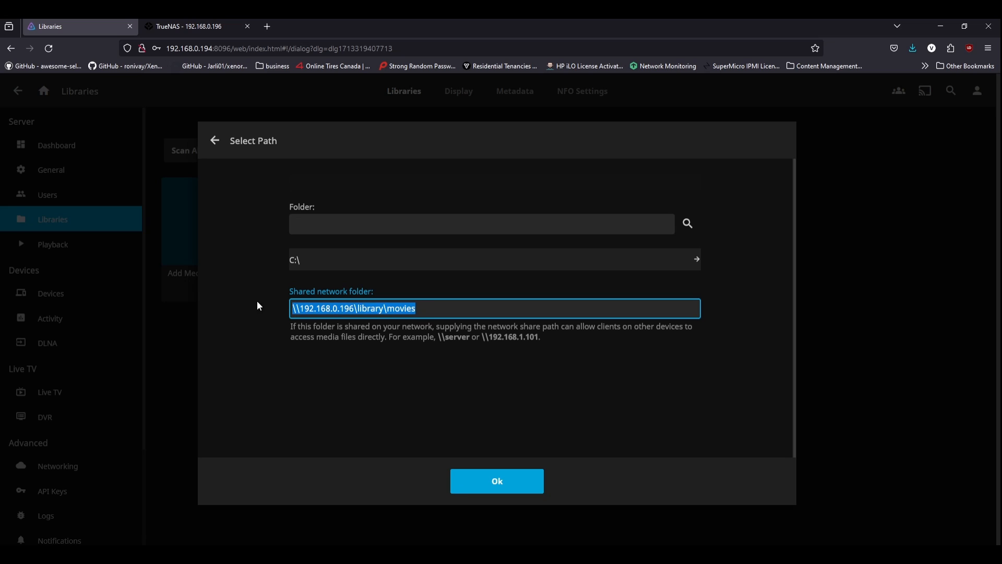
left_click(492, 484)
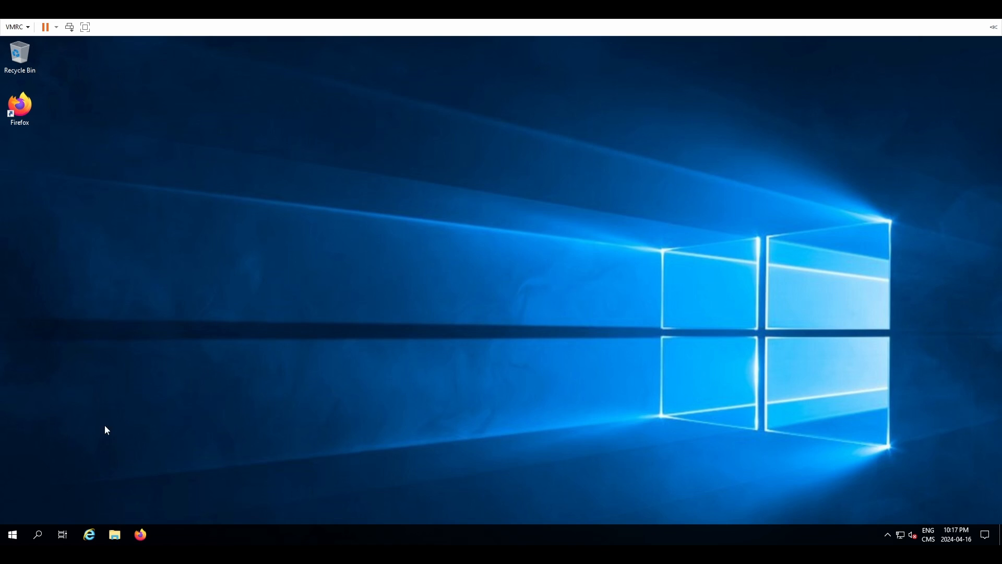
Step: Launch Windows Services from the Start search and jump to the Jellyfin Server service
left_click(14, 533)
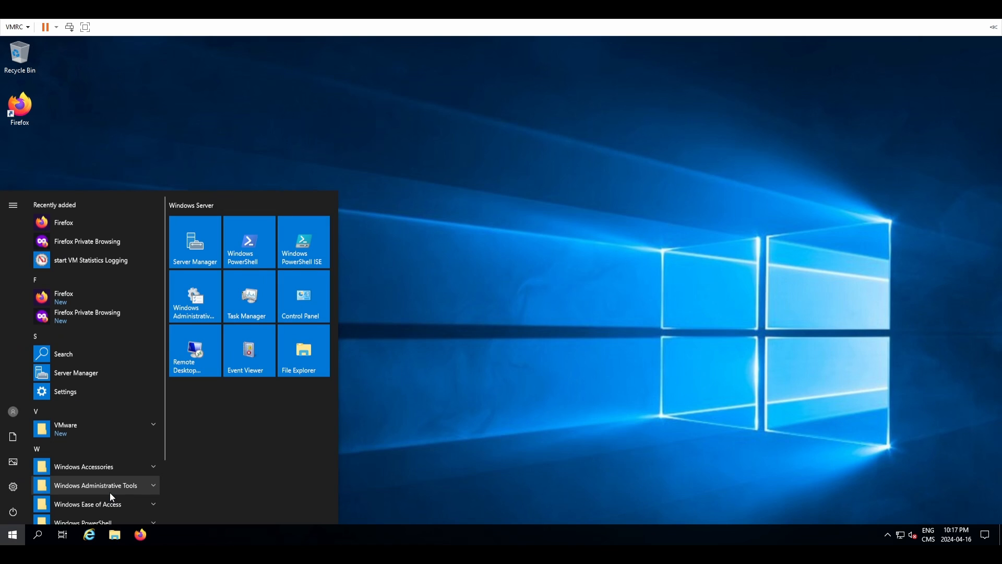
left_click(111, 496)
type("serv")
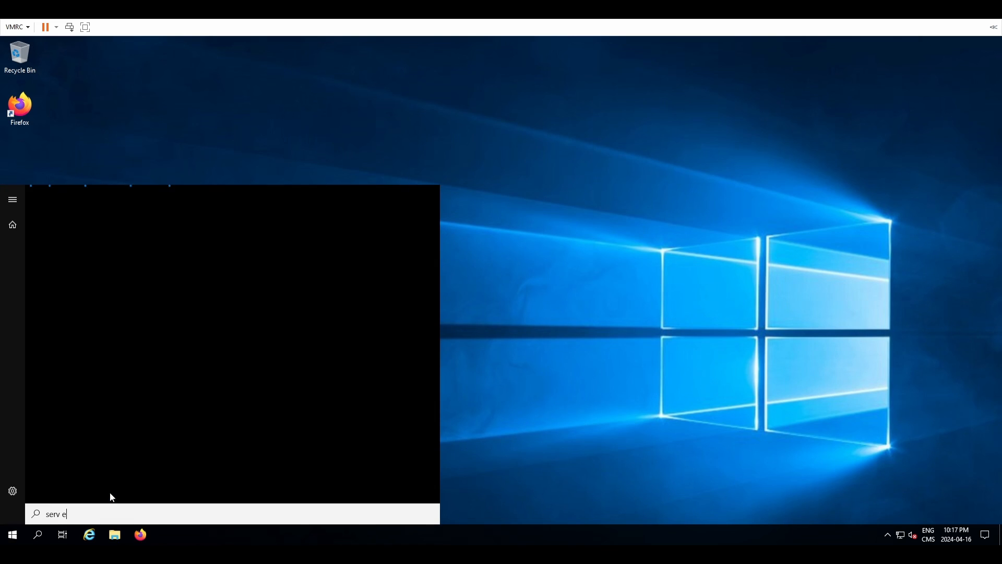
type("ices")
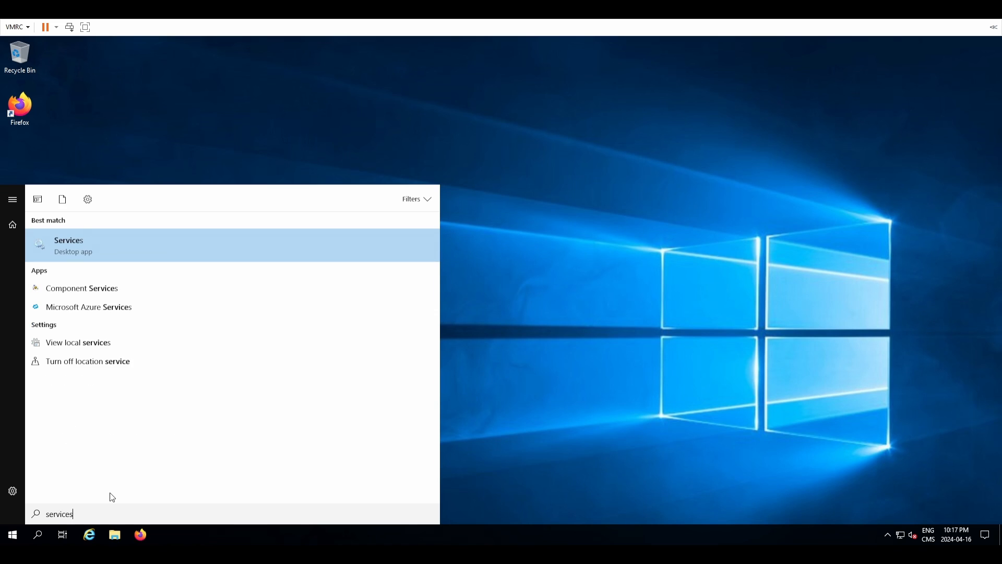
key("Return")
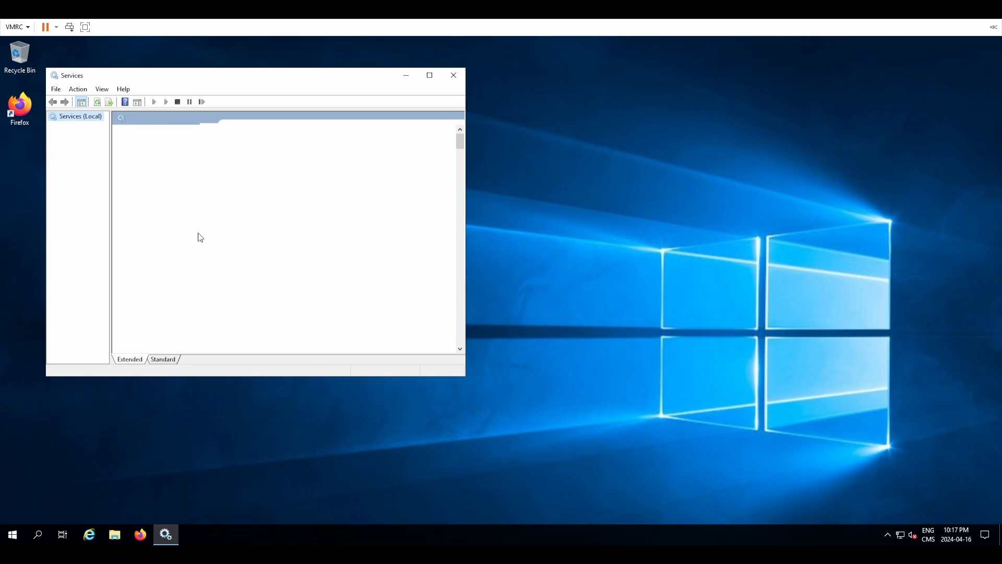
left_click(278, 194)
key("j")
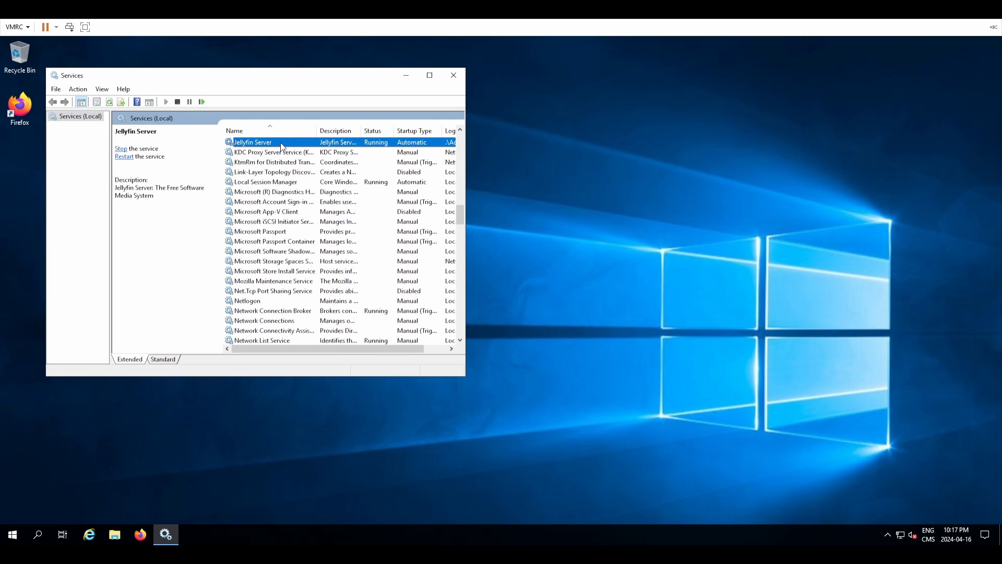
Step: Review the Jellyfin Server service's Log On account, then cancel and close Services unchanged
right_click(257, 149)
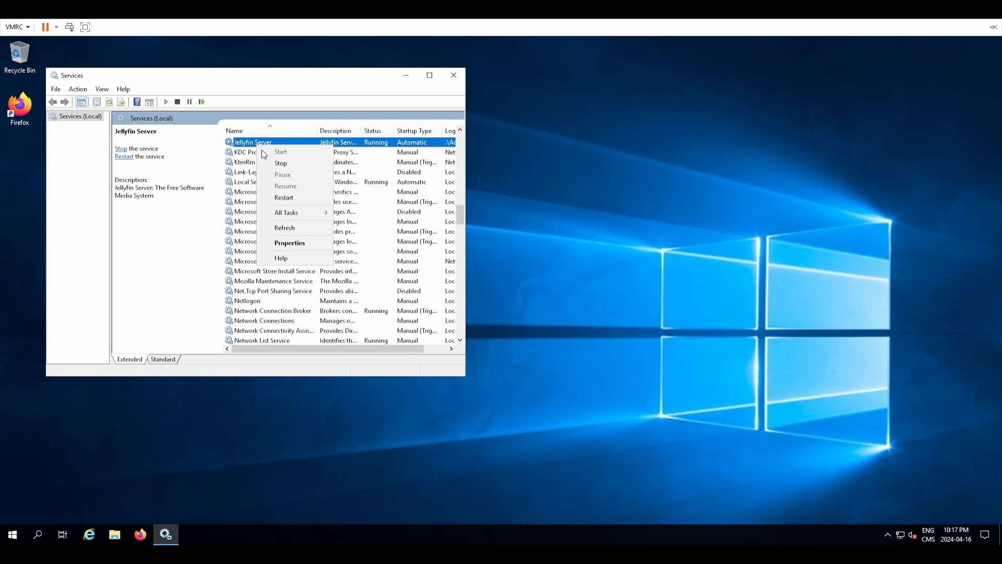
left_click(272, 245)
left_click(197, 127)
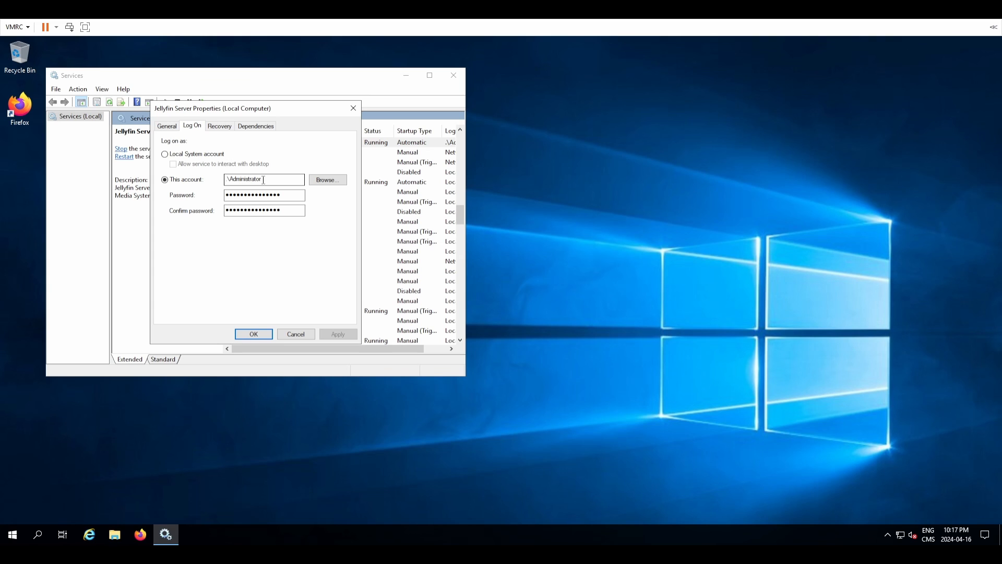
left_click_drag(263, 179, 215, 183)
double_click(243, 178)
left_click(270, 178)
left_click_drag(263, 180, 189, 195)
left_click(247, 182)
left_click(244, 194)
left_click(298, 334)
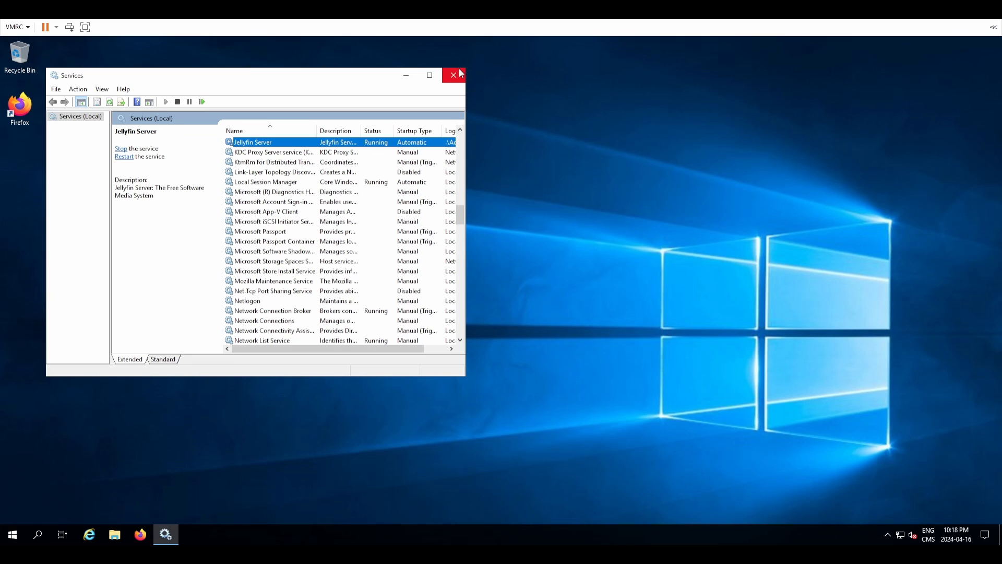
left_click(454, 77)
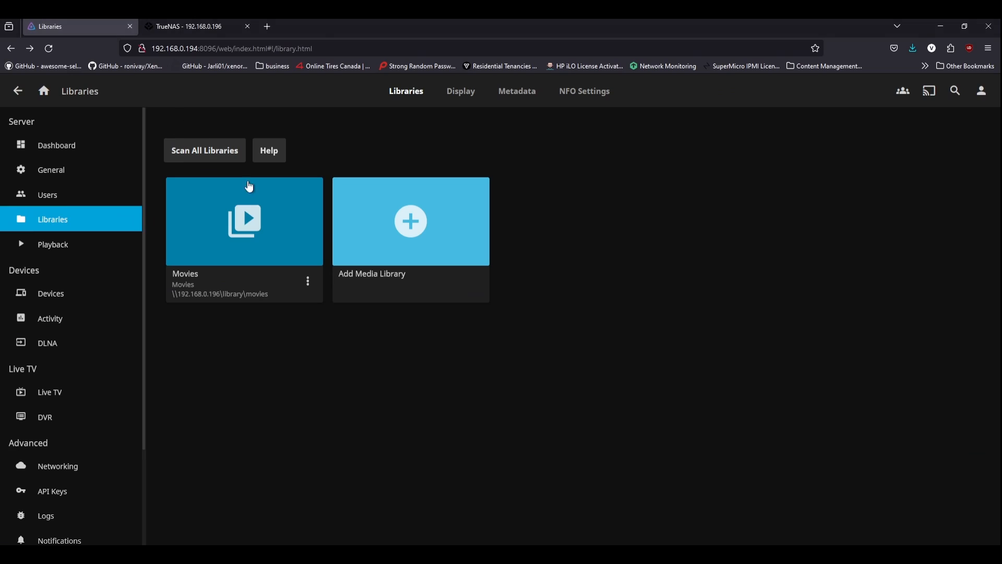
Step: Start a new Shows library with the folder \\192.168.0.196\library\shows
left_click(372, 240)
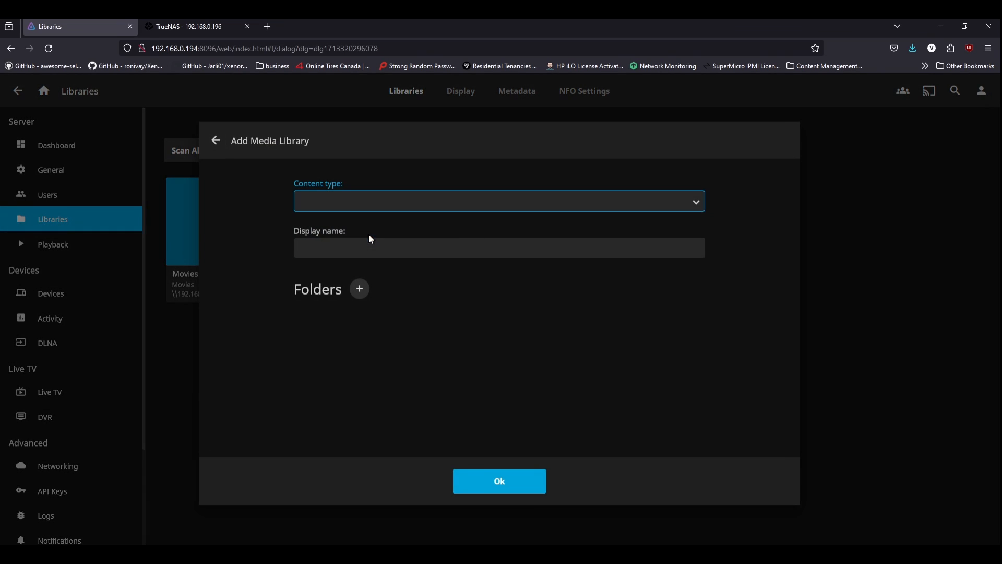
left_click(415, 209)
left_click(377, 271)
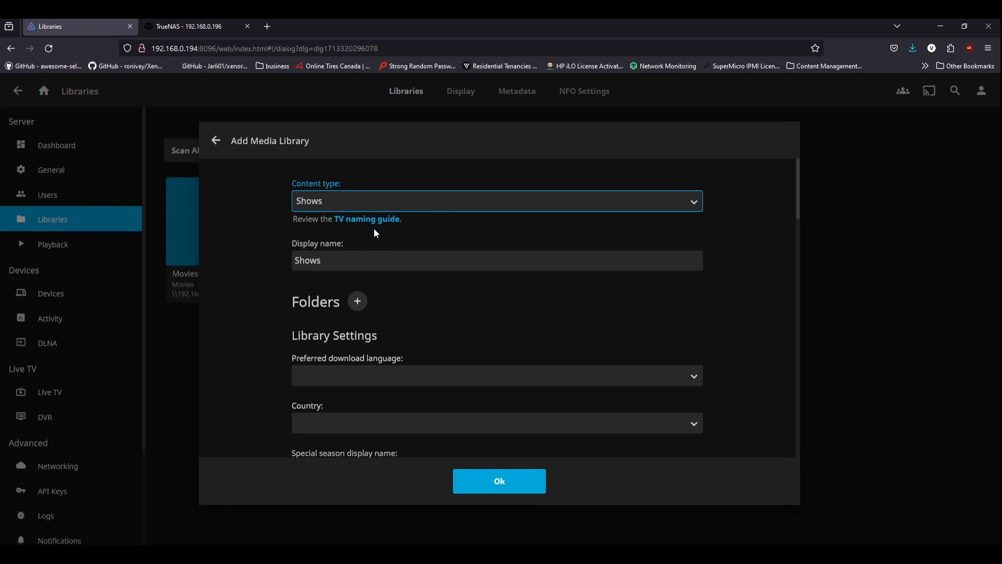
left_click(357, 302)
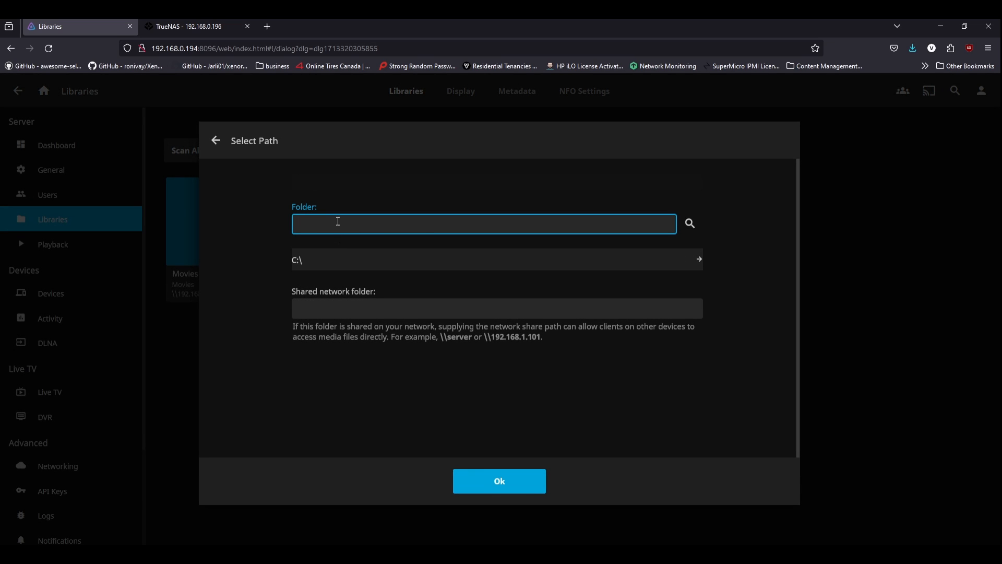
key("ctrl+v")
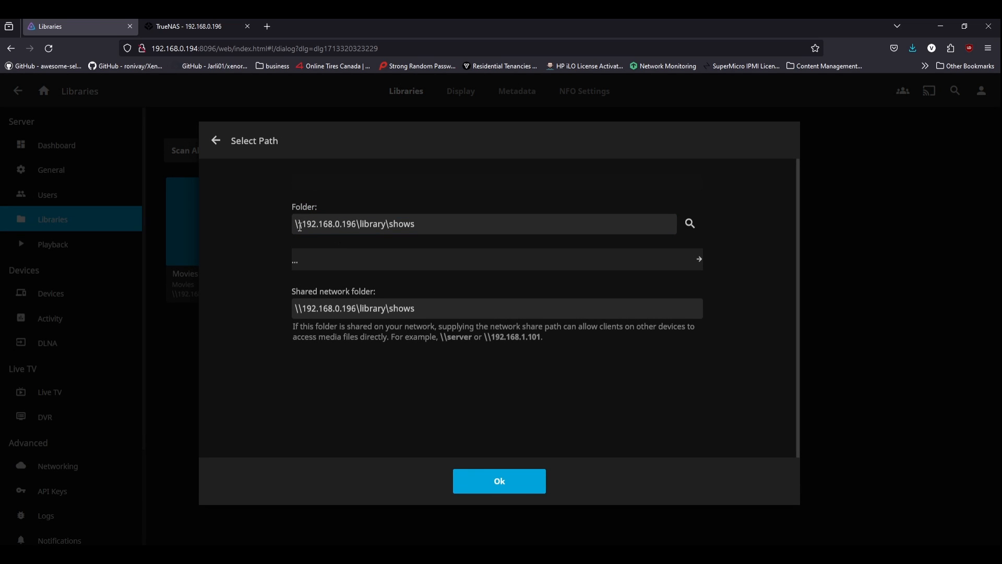
left_click_drag(300, 227, 445, 224)
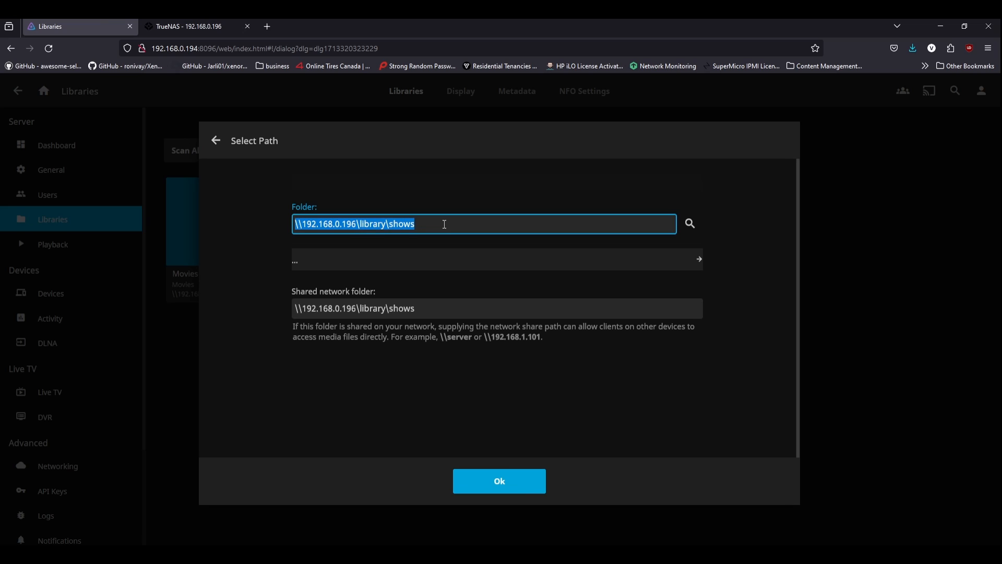
left_click(451, 228)
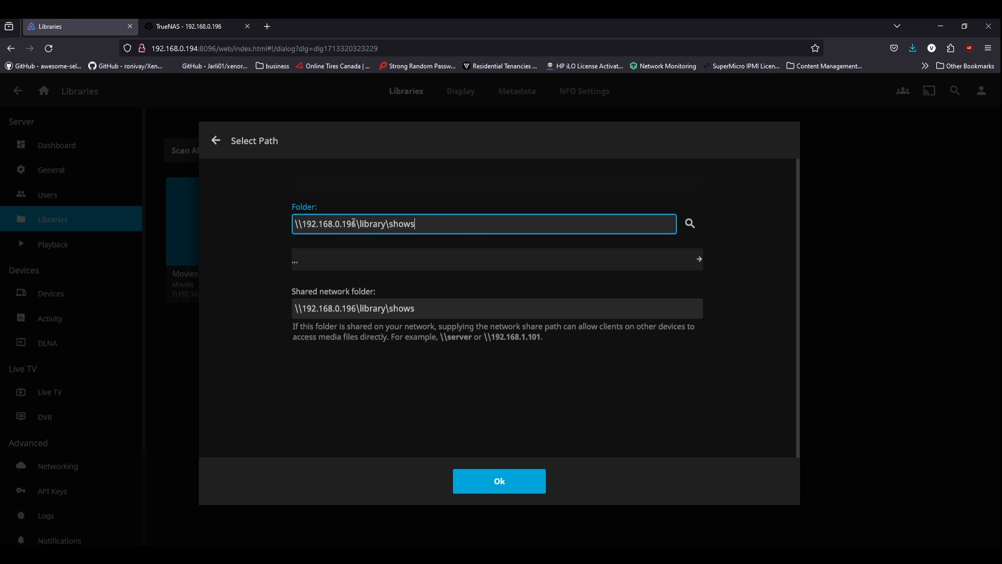
left_click_drag(357, 224, 306, 228)
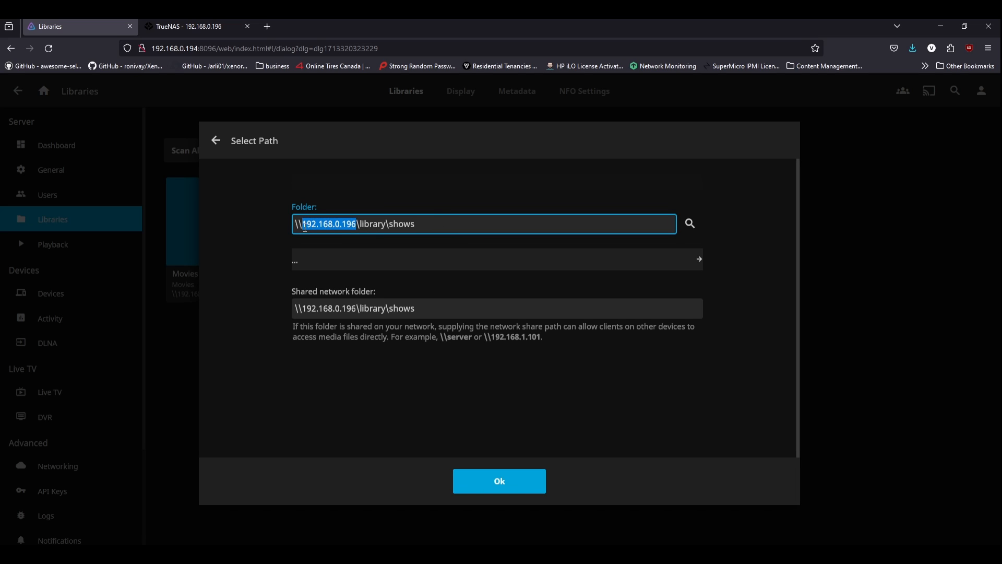
double_click(373, 225)
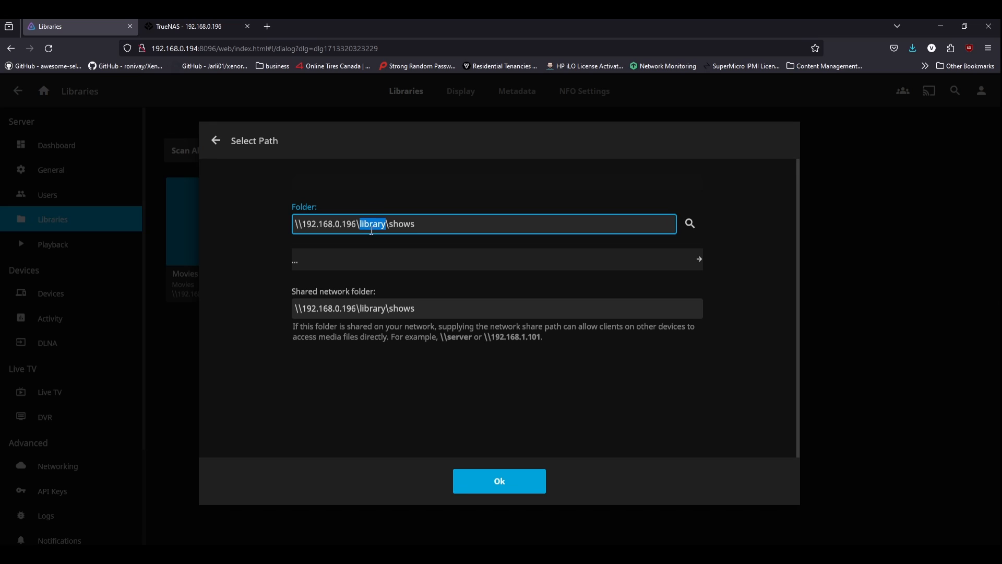
double_click(412, 224)
left_click(319, 308)
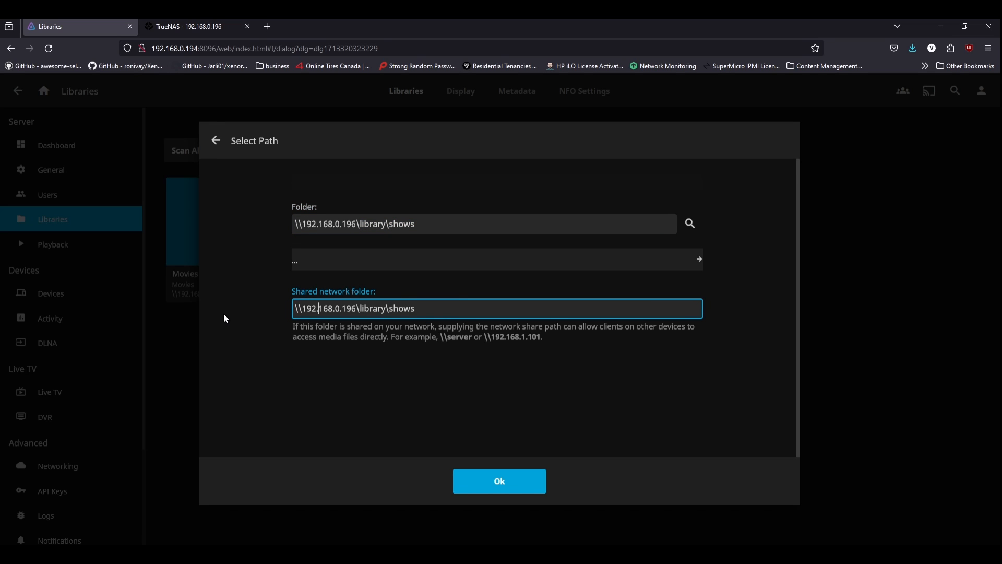
left_click(483, 490)
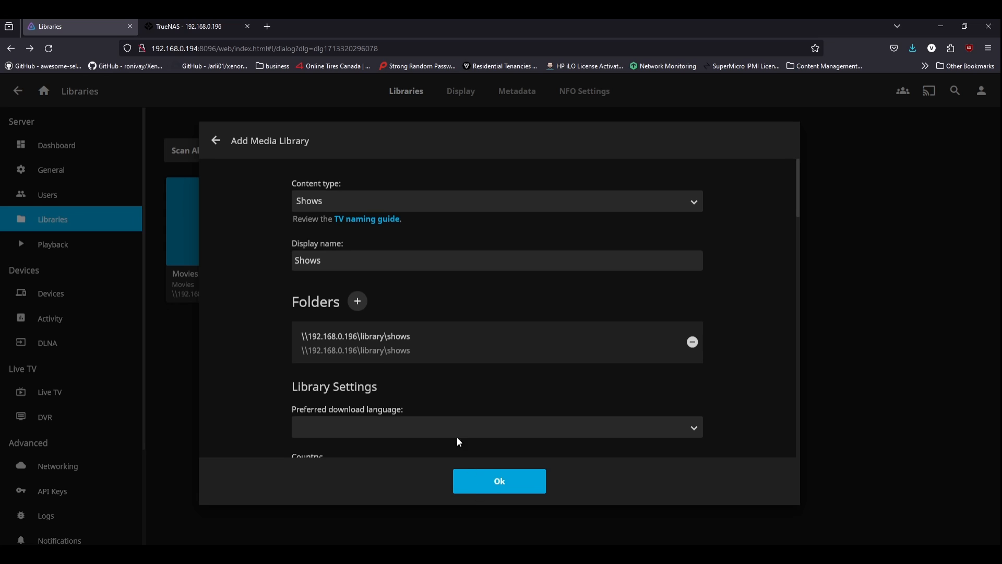
Step: Enable embedded titles, Nfo saving, artwork saving, series merging and chapter image extraction, then create the library
scroll(338, 347, "down", 3)
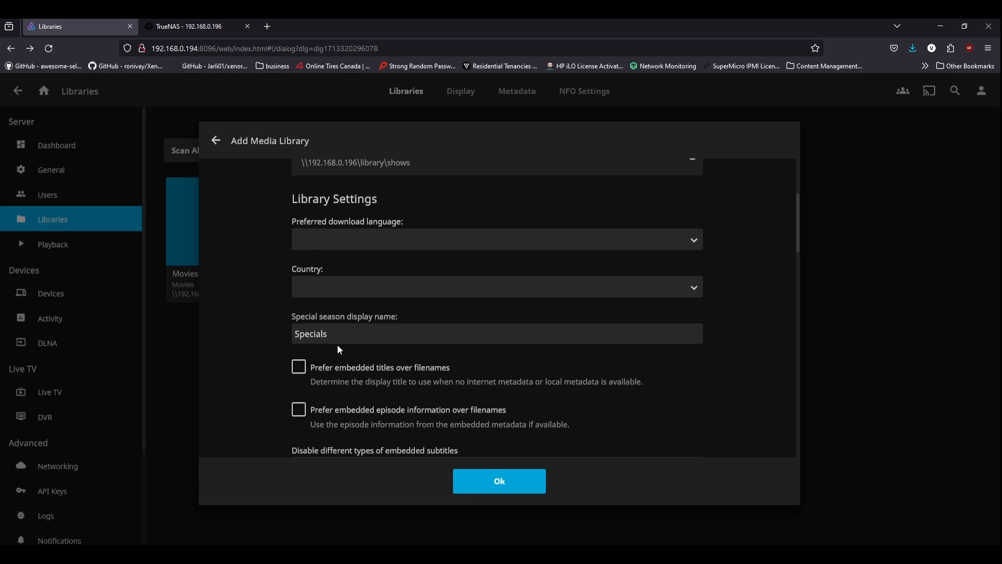
left_click(377, 379)
scroll(386, 366, "down", 10)
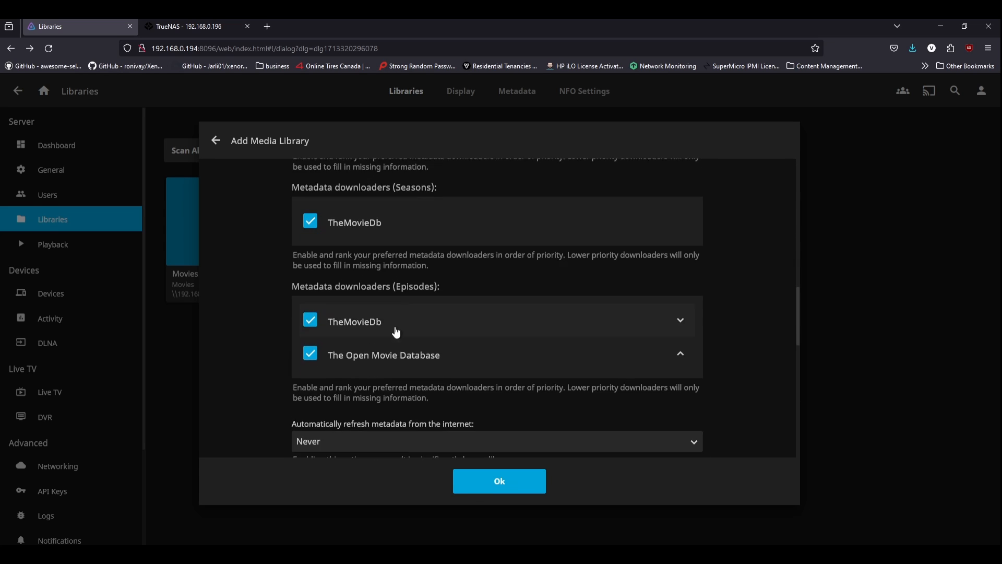
left_click(328, 333)
scroll(333, 337, "down", 10)
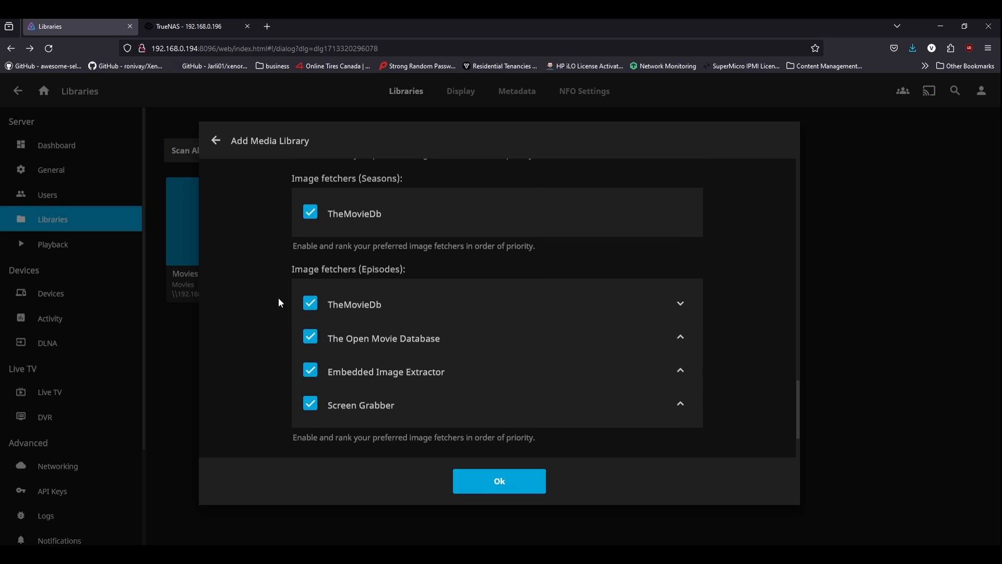
left_click(298, 279)
left_click(299, 321)
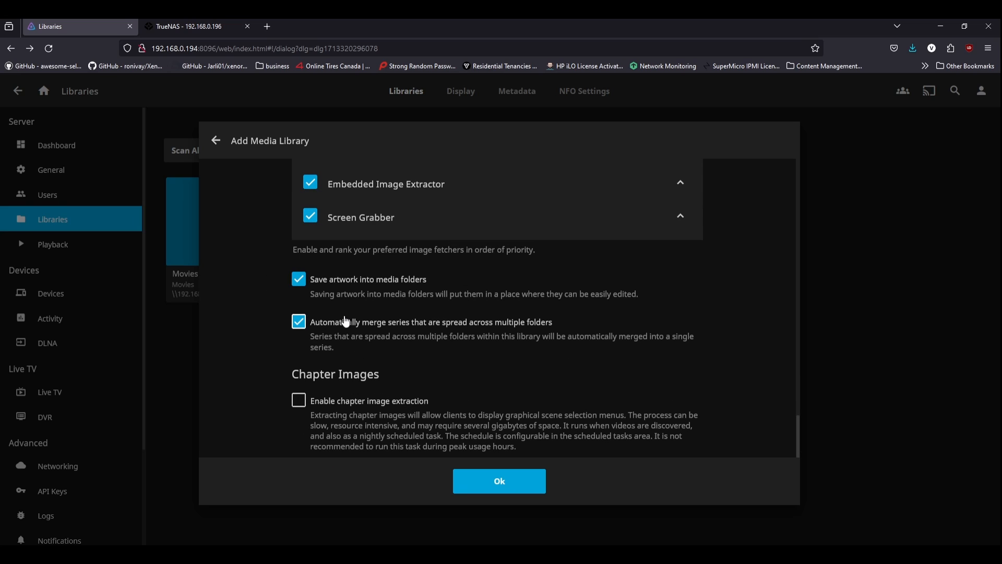
scroll(374, 266, "down", 3)
left_click(372, 233)
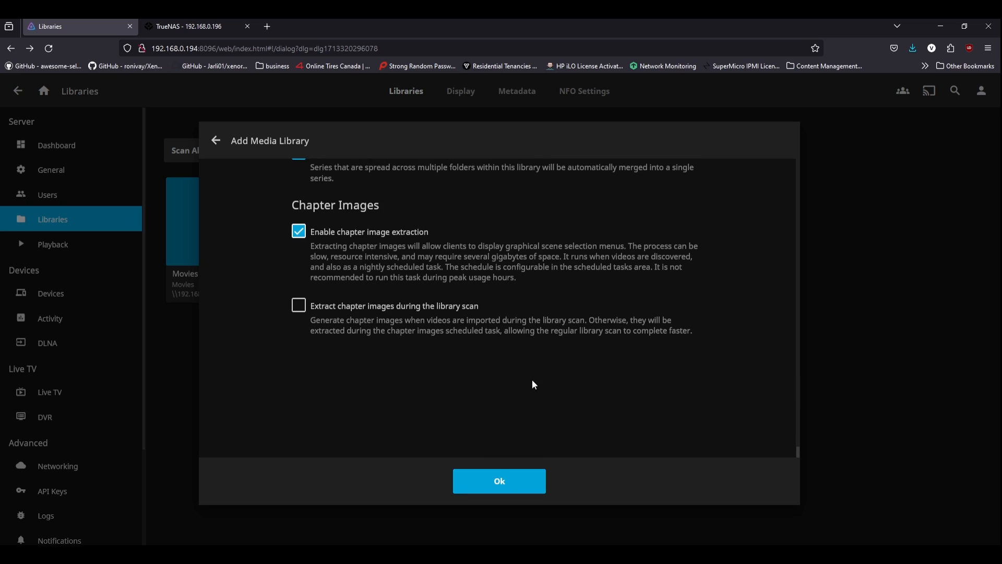
left_click(490, 488)
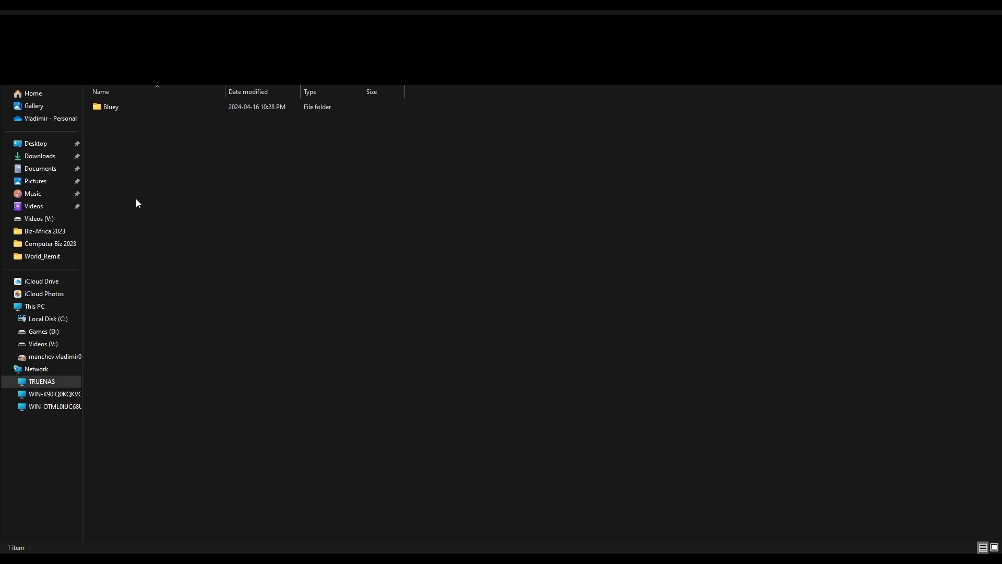
Step: Browse the Bluey Season 1 episode files on the shows share, then go back up to the Bluey folder
double_click(126, 112)
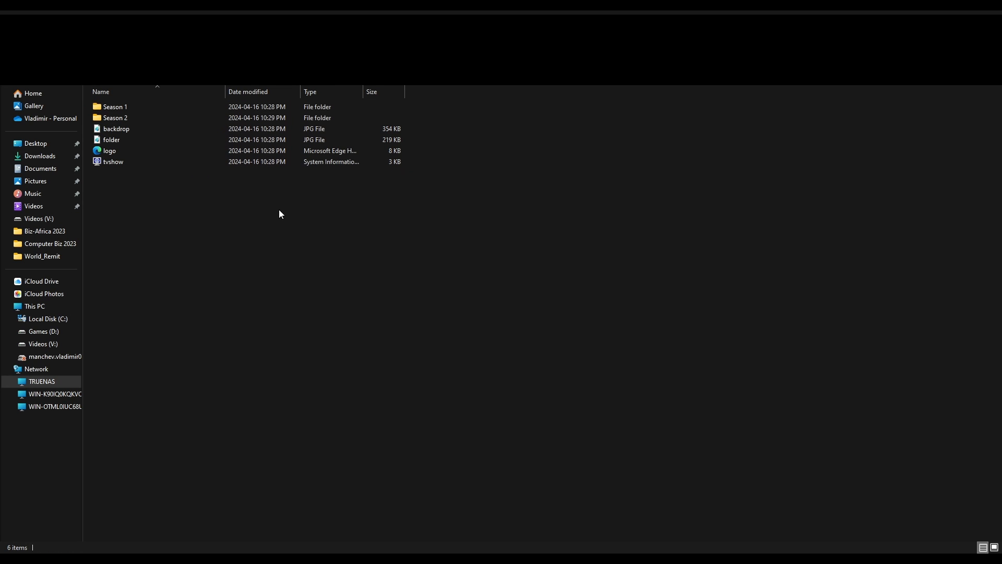
double_click(146, 110)
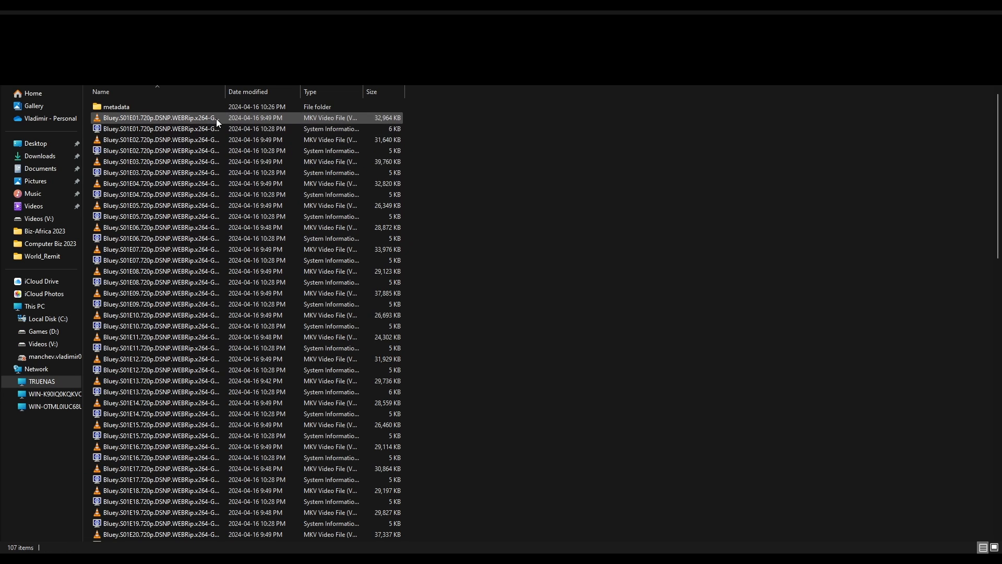
scroll(210, 159, "down", 6)
scroll(208, 170, "up", 6)
left_click_drag(226, 92, 213, 92)
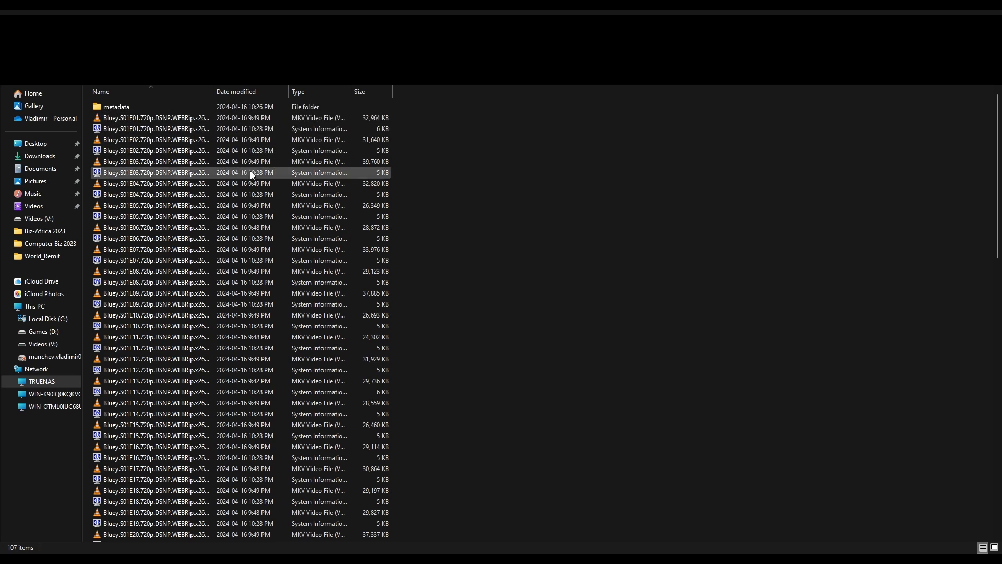
scroll(156, 319, "down", 8)
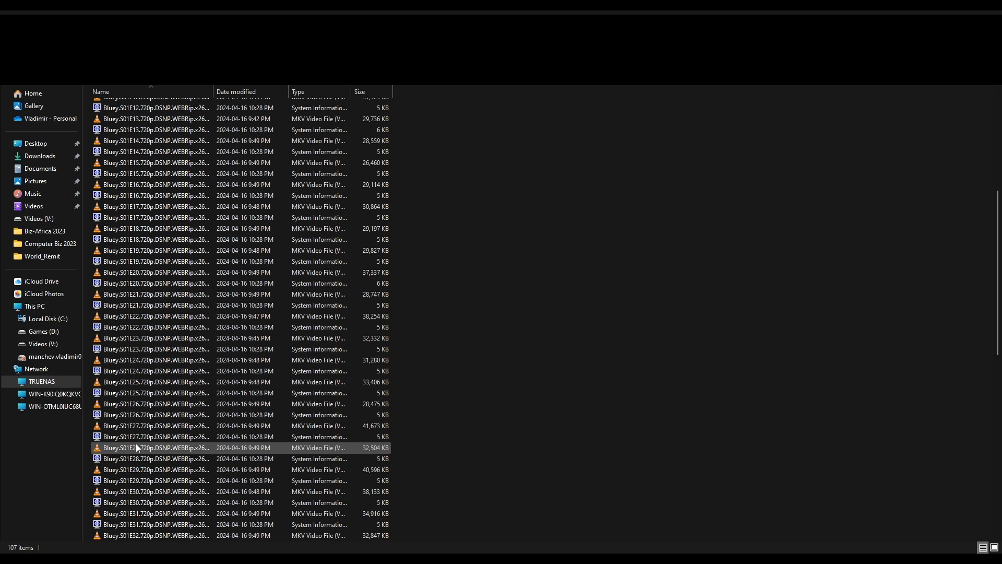
scroll(135, 444, "up", 8)
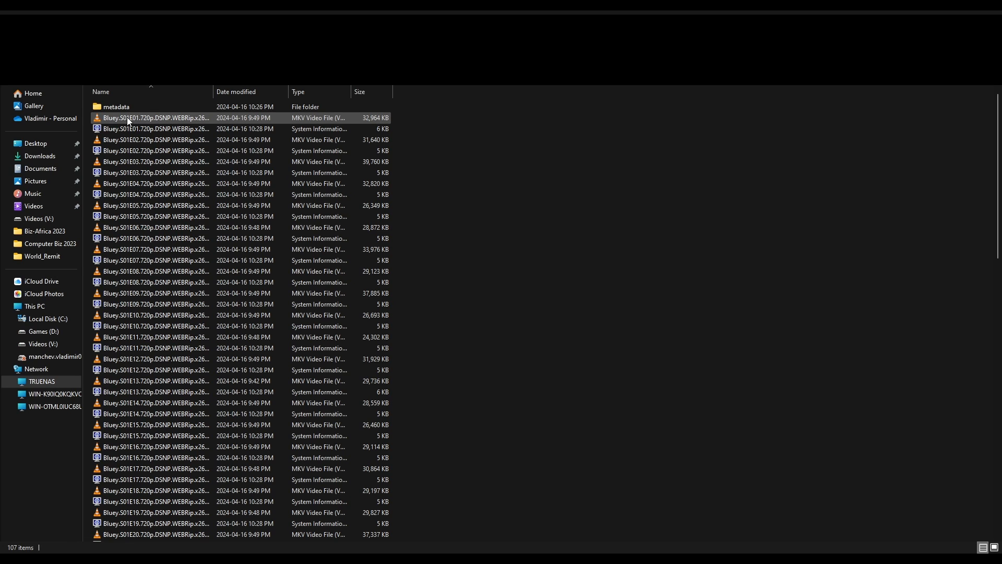
left_click(64, 42)
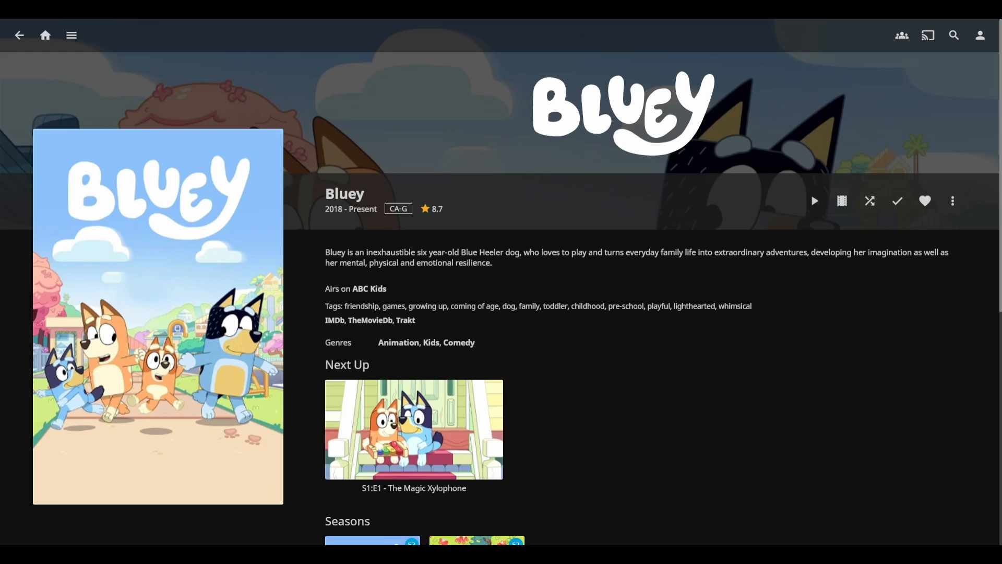
Step: Go back to the Jellyfin home page and open Bluey from the Shows library
left_click(46, 36)
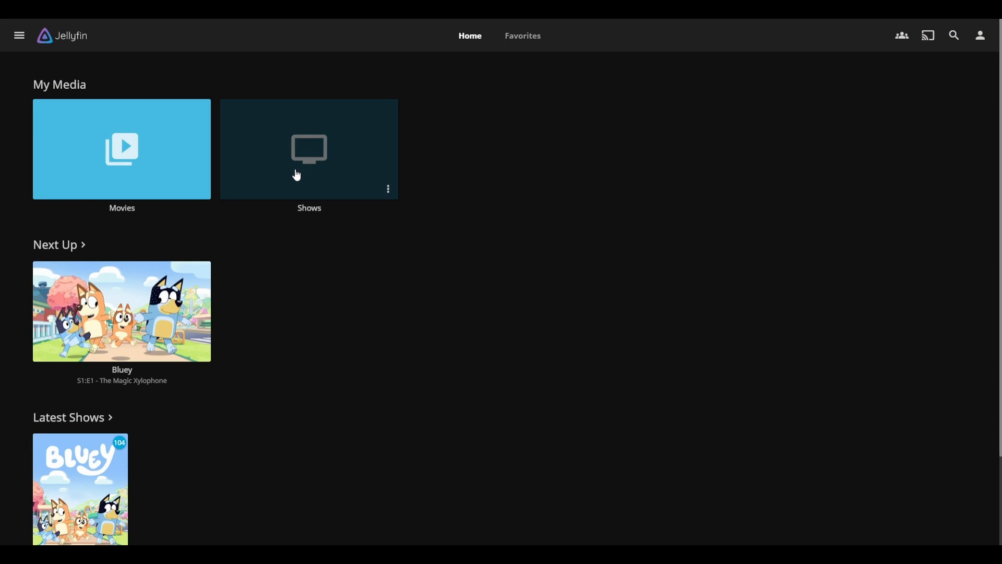
mouse_move(134, 321)
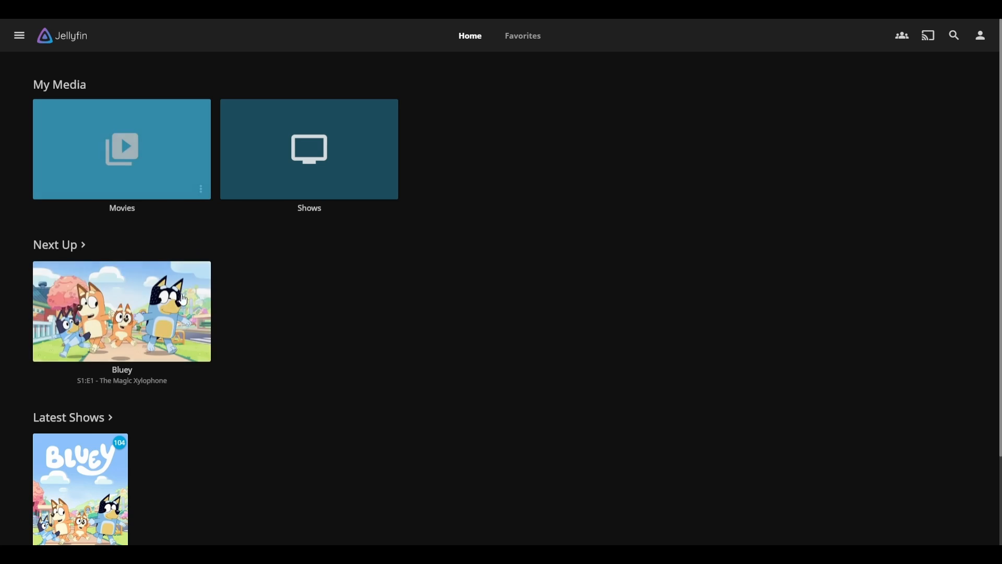
left_click(335, 161)
left_click(111, 173)
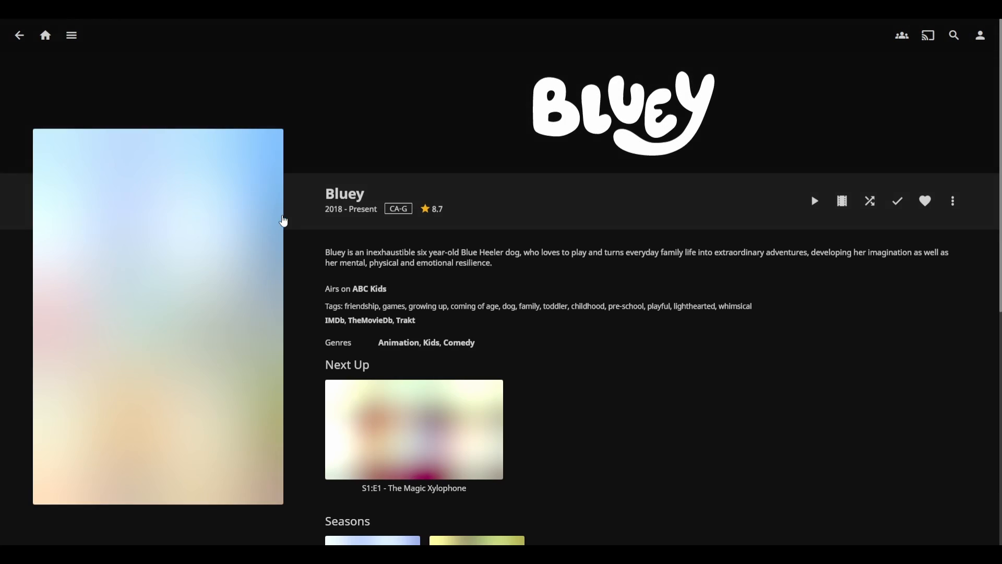
Step: Scroll the Bluey page to check the Season 1, Season 2 and Cast & Crew rows
scroll(425, 222, "down", 5)
scroll(625, 317, "up", 3)
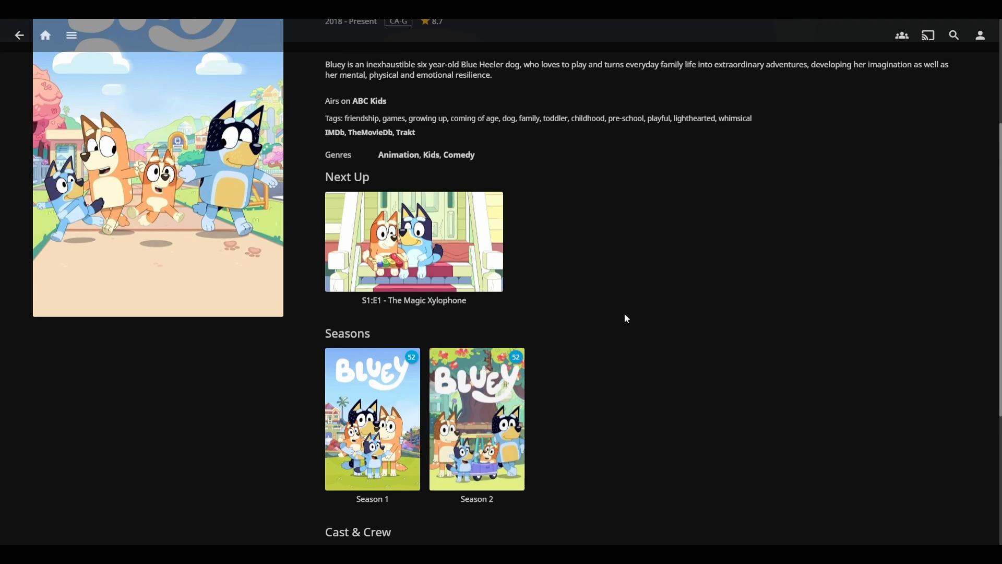
scroll(407, 345, "up", 1)
scroll(419, 207, "down", 2)
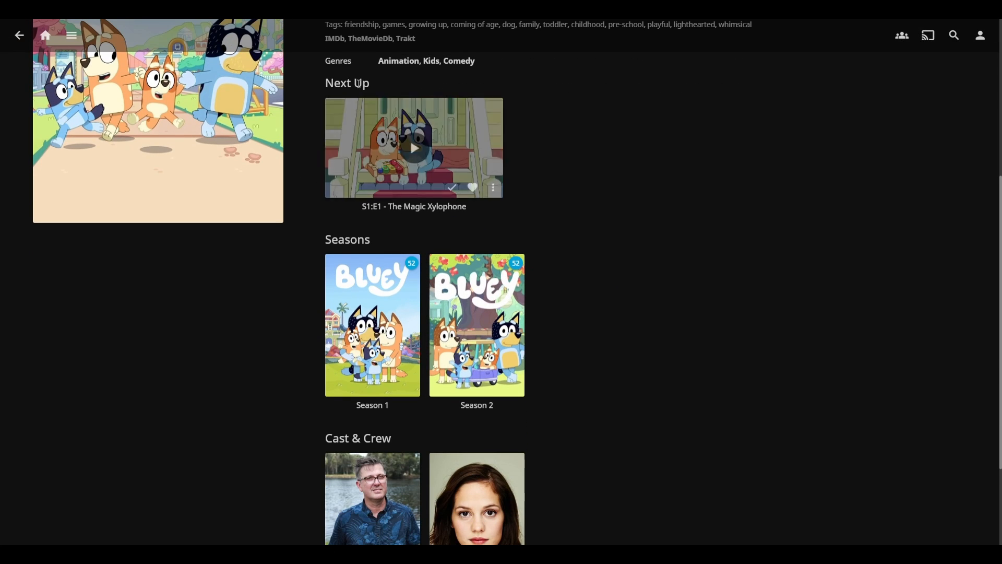
mouse_move(524, 349)
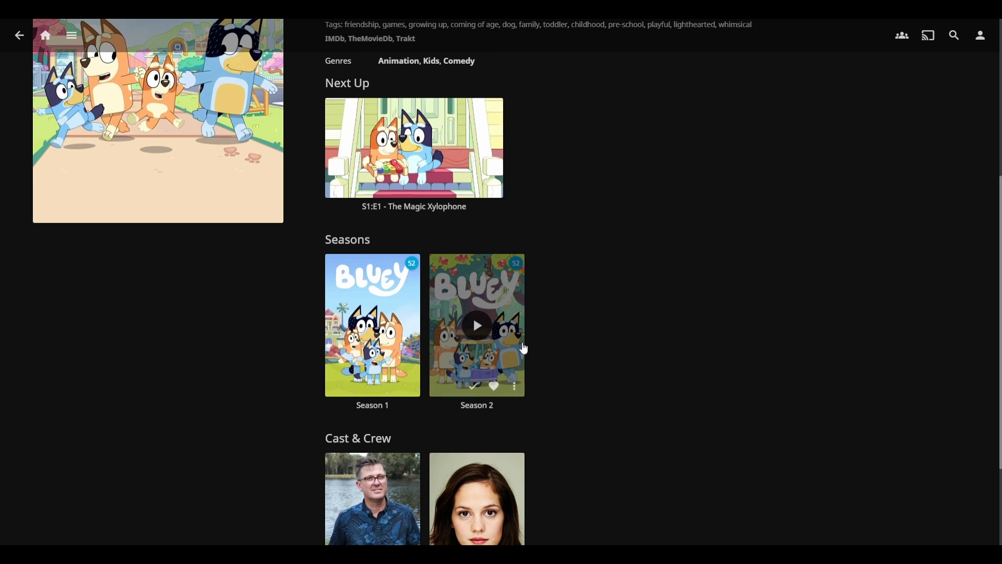
scroll(689, 287, "down", 3)
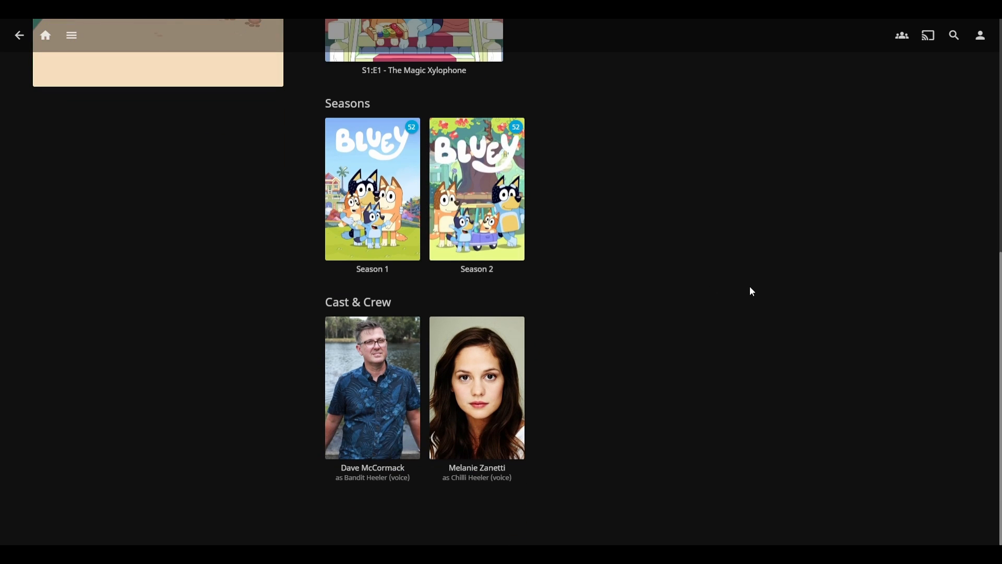
mouse_move(413, 483)
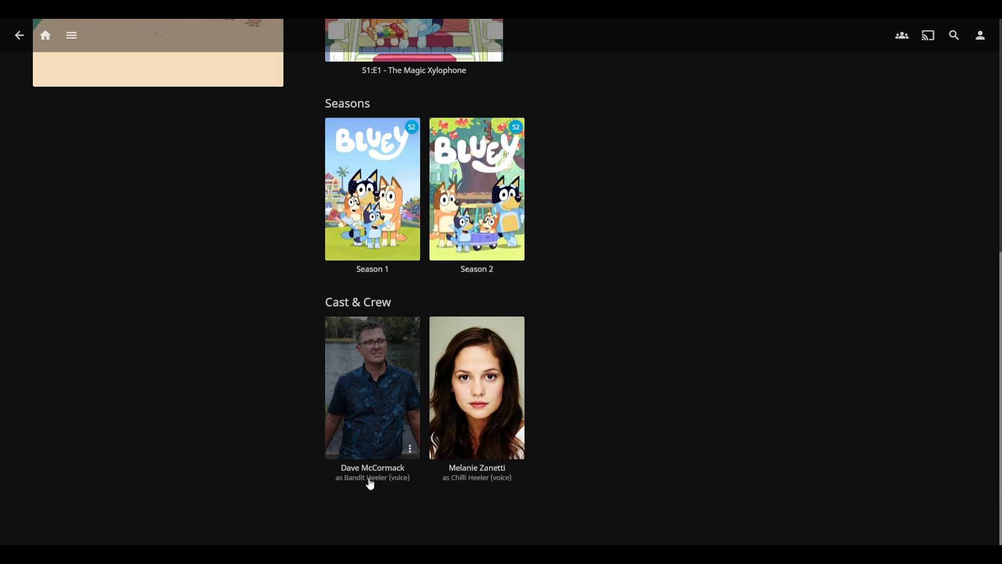
mouse_move(484, 479)
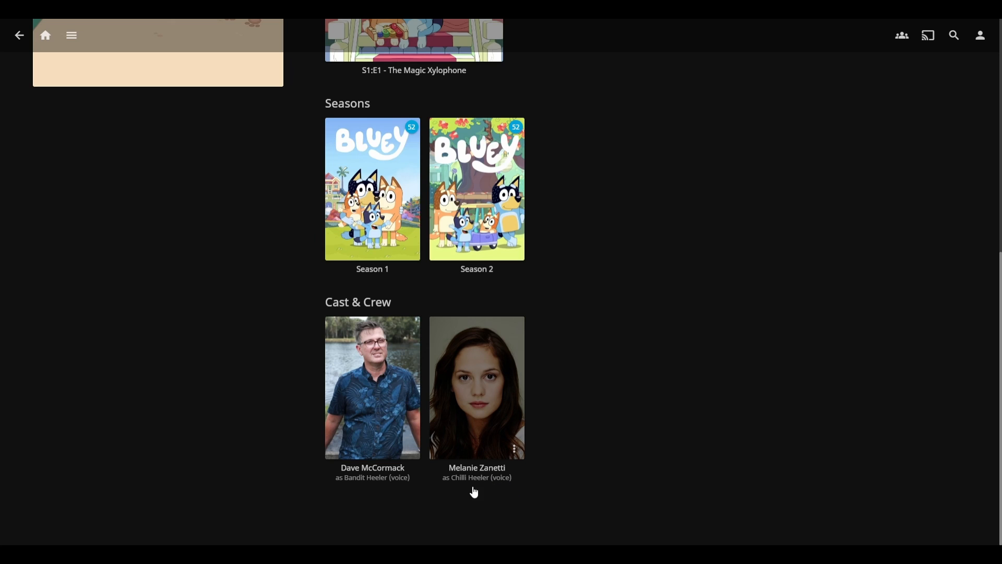
scroll(248, 409, "up", 8)
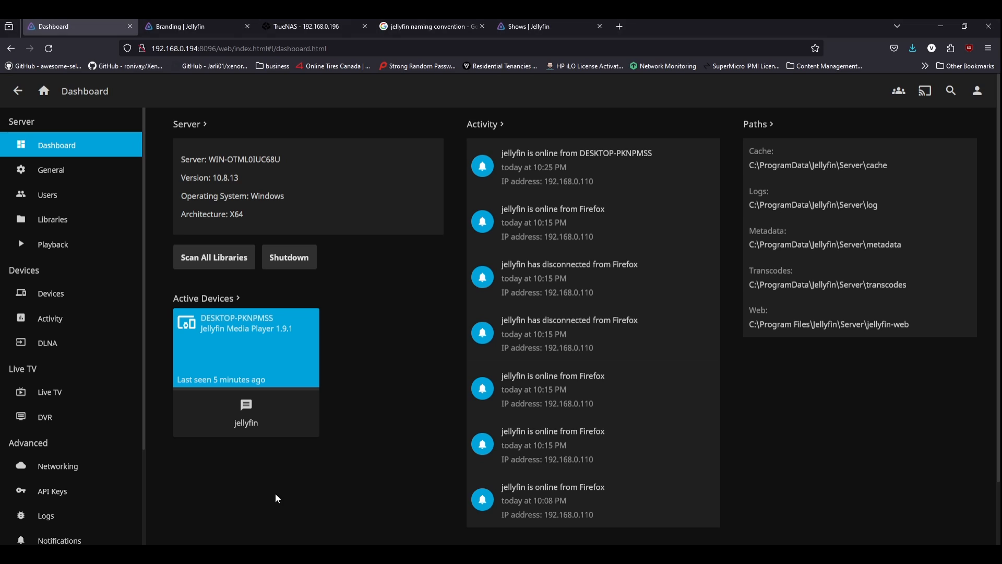
Step: Review the Libraries and Intel QuickSync Playback settings, then return to the Shows documentation tab
left_click(53, 215)
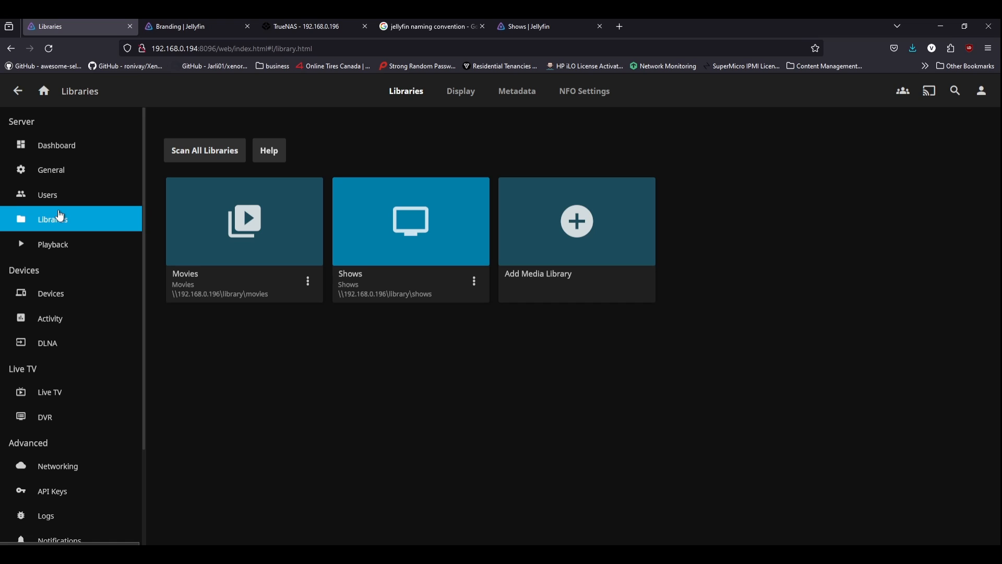
left_click(54, 243)
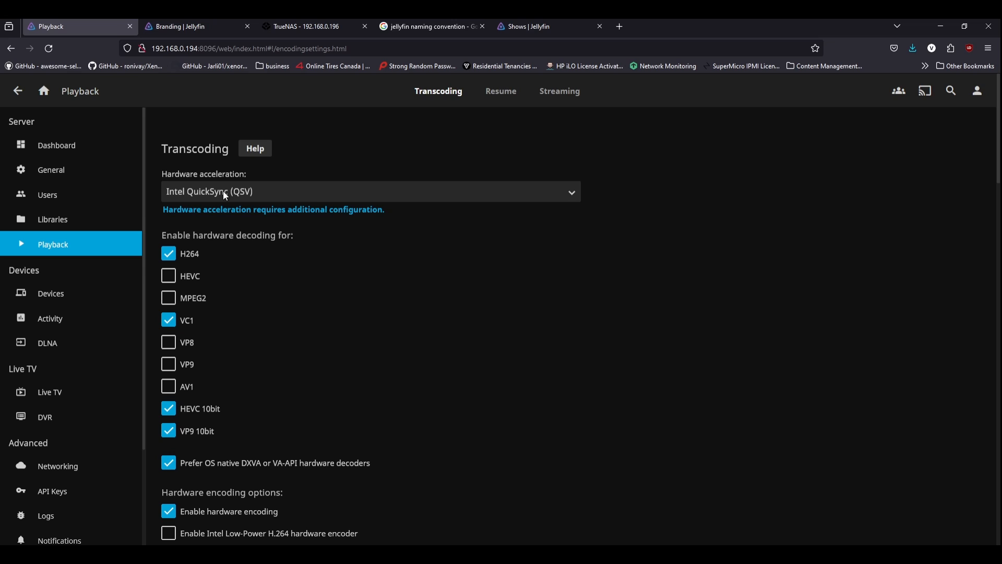
left_click(548, 27)
left_click(511, 48)
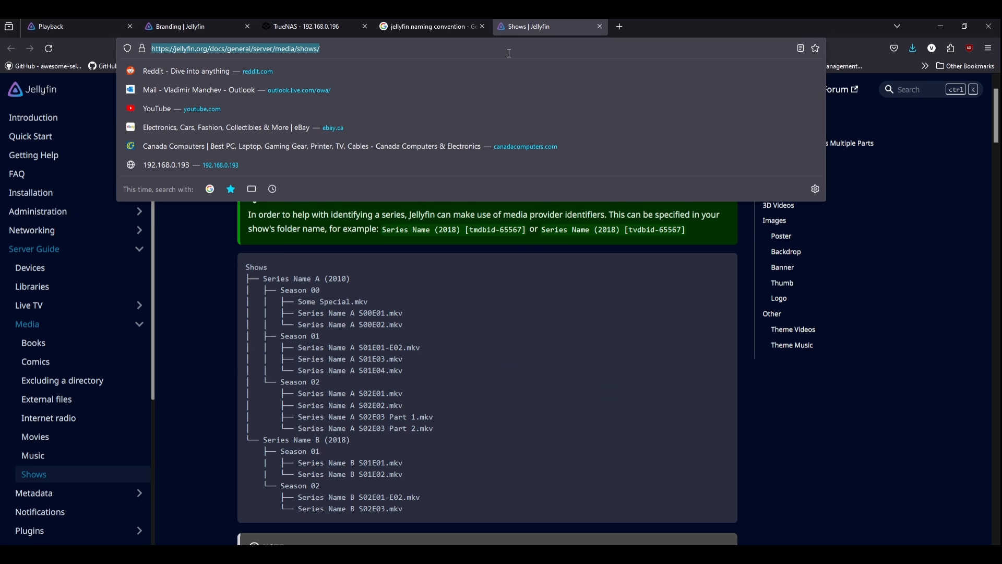
Step: Open google.ca and search for 'jellyfin hardware acceleration table'
type("google.ca")
key("Return")
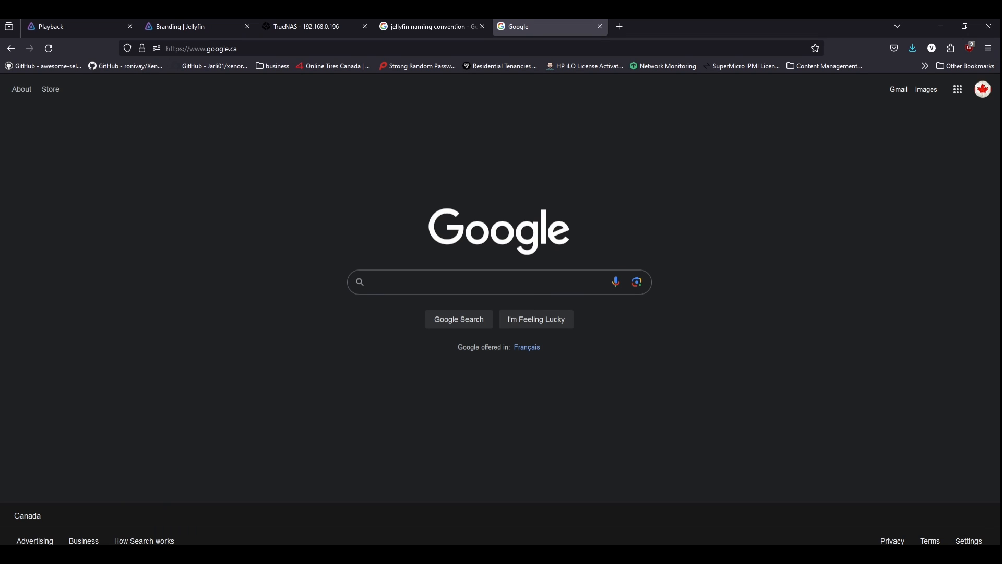
type("jellyfin qu")
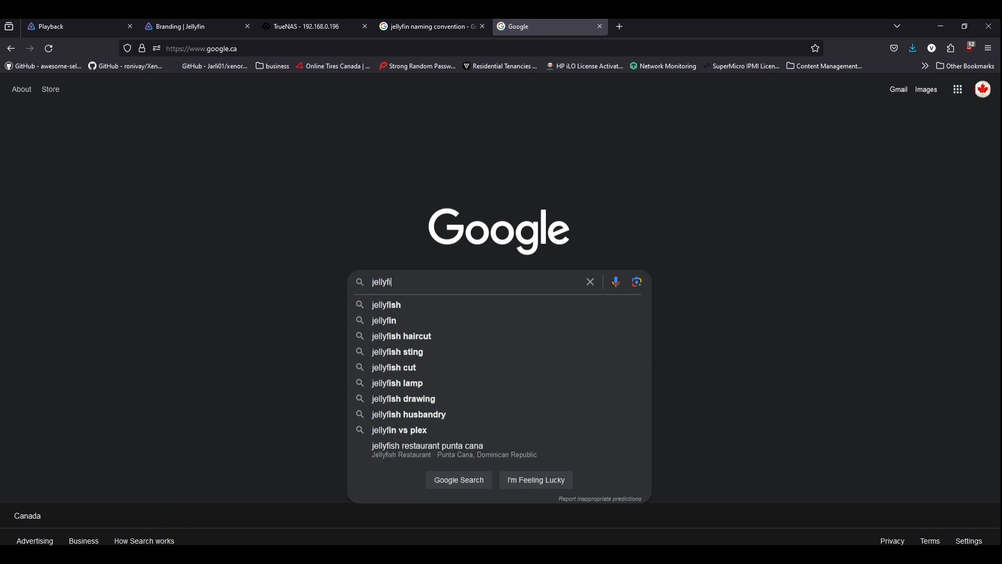
key("BackSpace")
key("BackSpace")
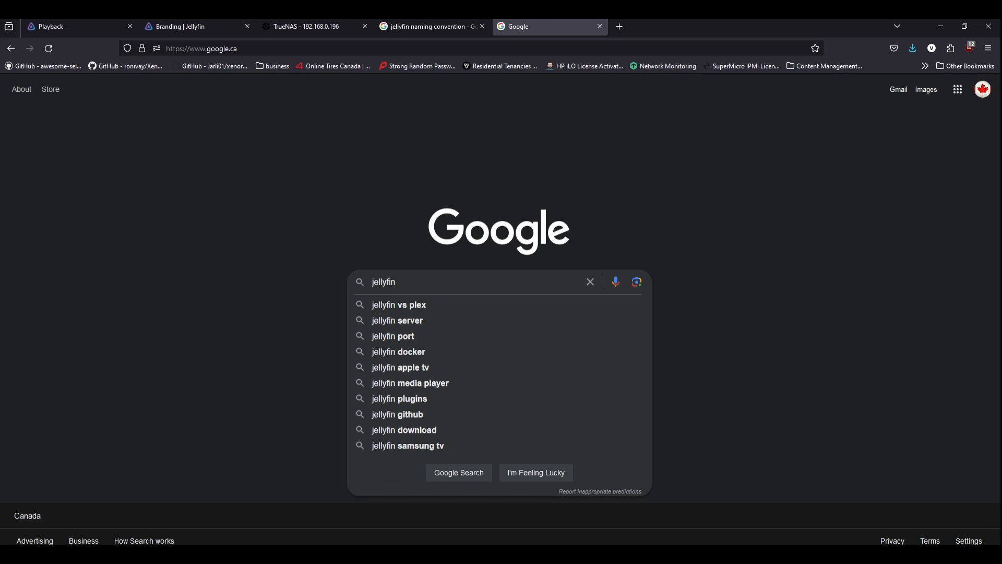
type("hardware acceleration ")
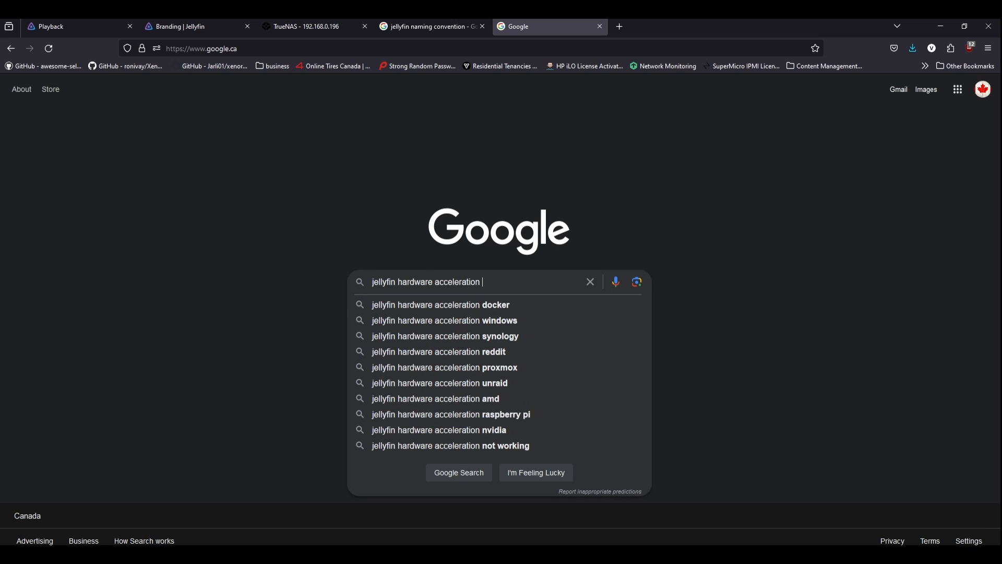
type("table")
key("Return")
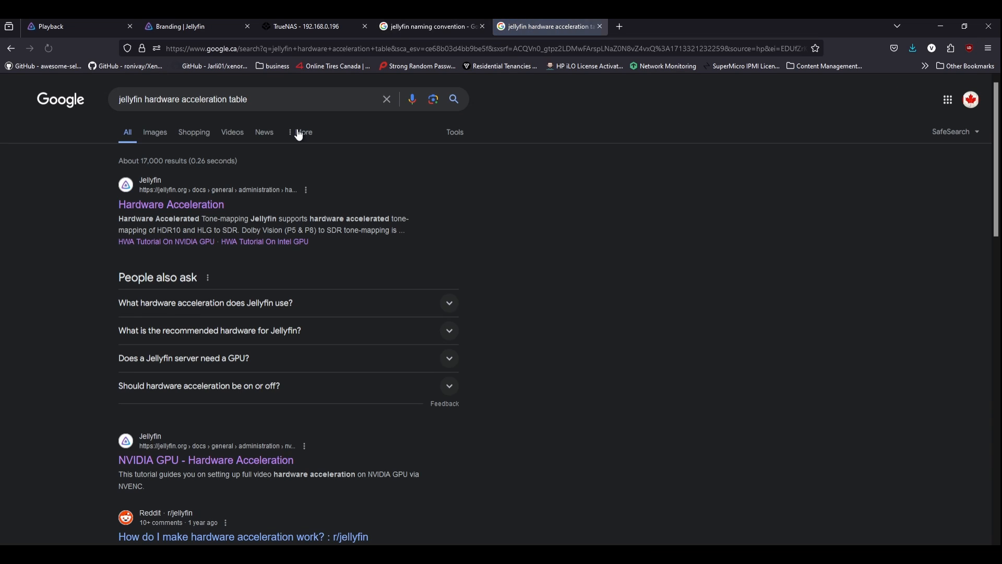
Step: Open and skim the Jellyfin Hardware Acceleration documentation page
left_click(219, 204)
scroll(261, 209, "down", 3)
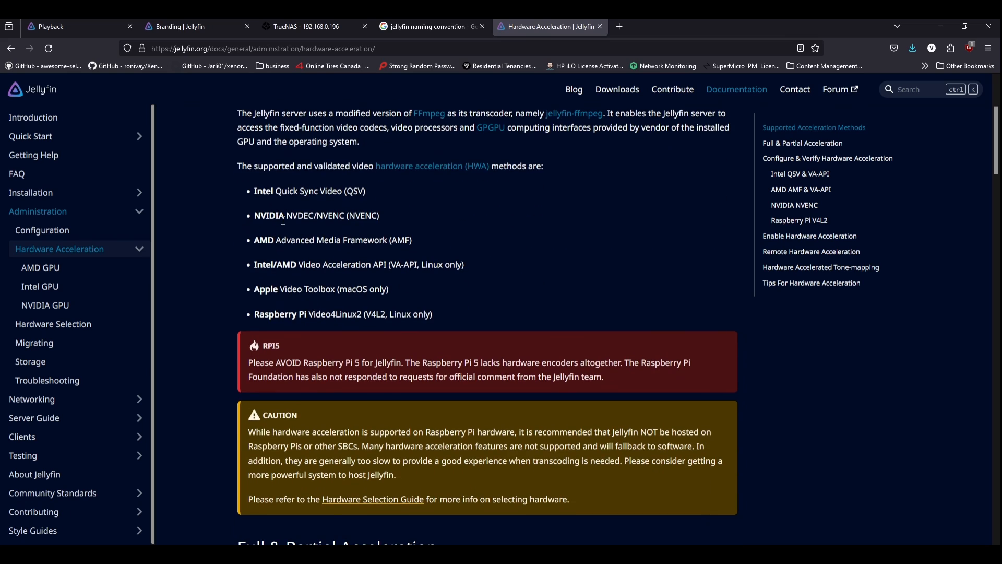
scroll(327, 223, "down", 4)
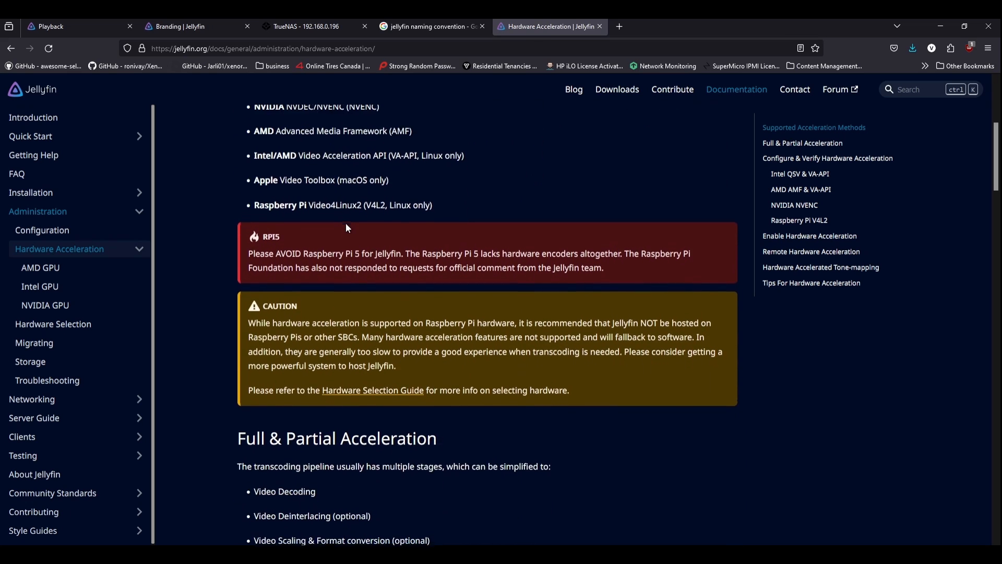
scroll(348, 222, "up", 7)
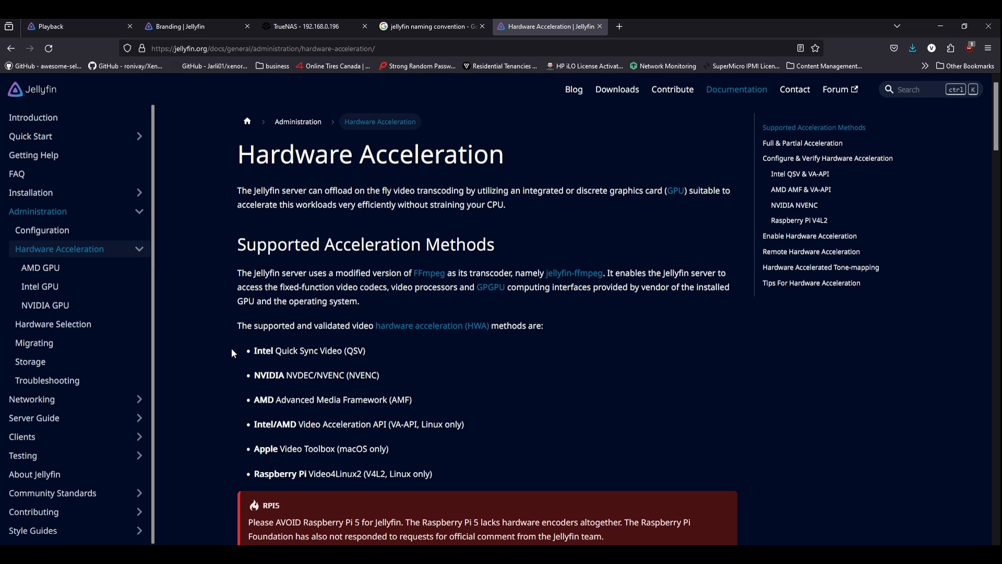
Step: Read the Intel GPU tutorial's supported platforms, such as Broadwell, then go to the Introduction page
left_click(87, 291)
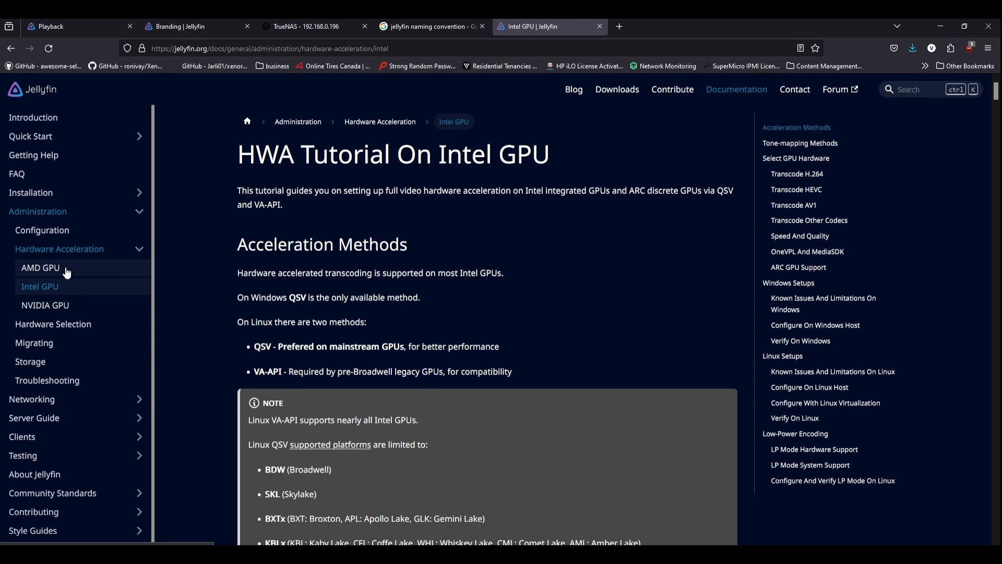
scroll(485, 301, "down", 2)
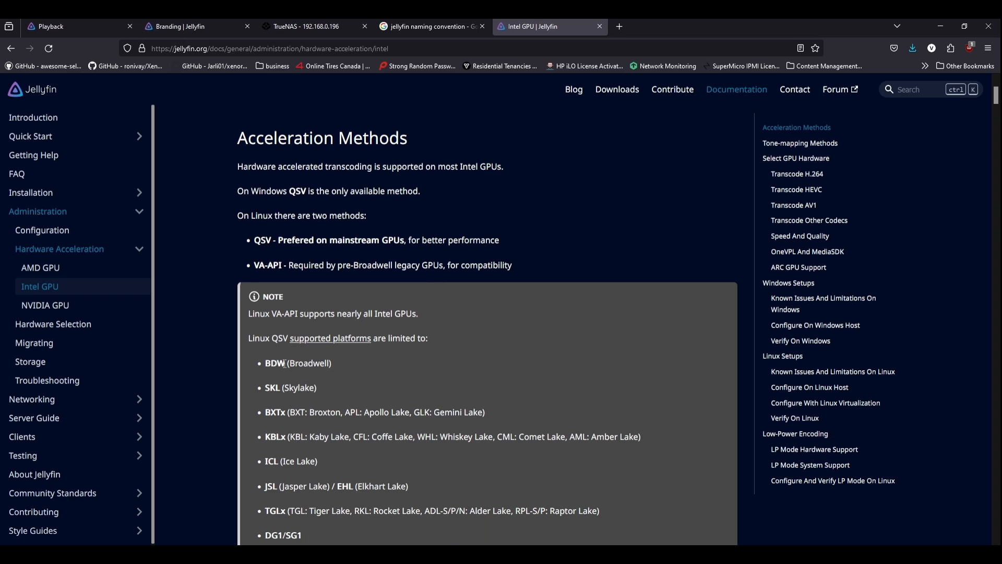
double_click(300, 388)
double_click(313, 364)
scroll(323, 339, "up", 3)
left_click(33, 118)
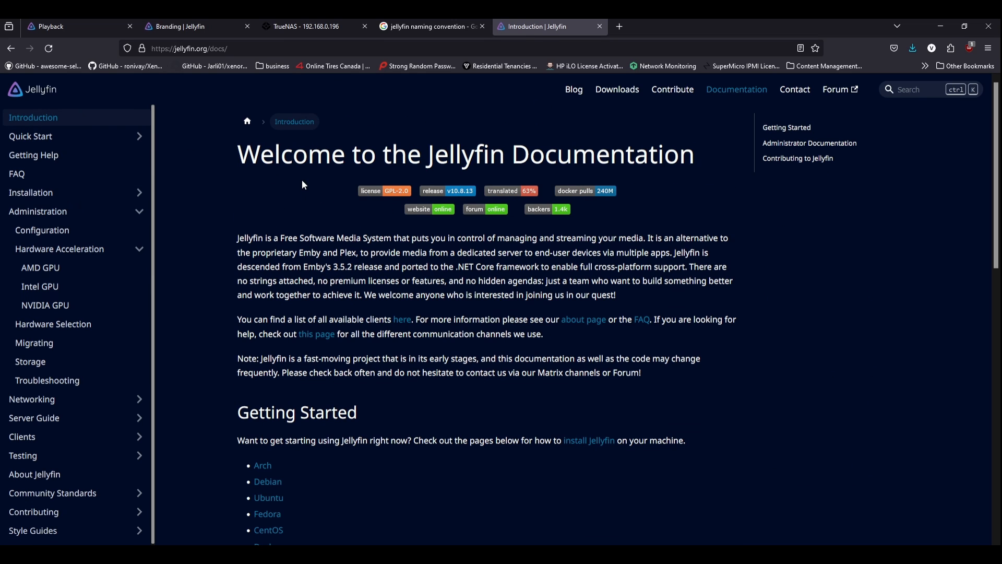